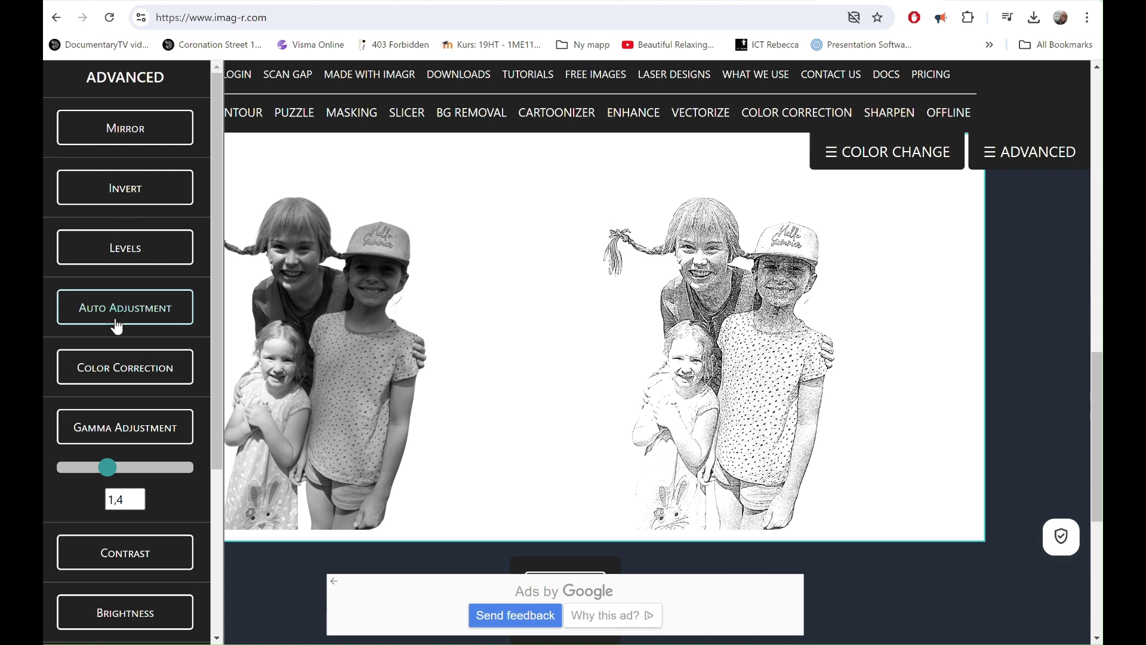
scroll(561, 406, down, 4)
scroll(564, 411, down, 1)
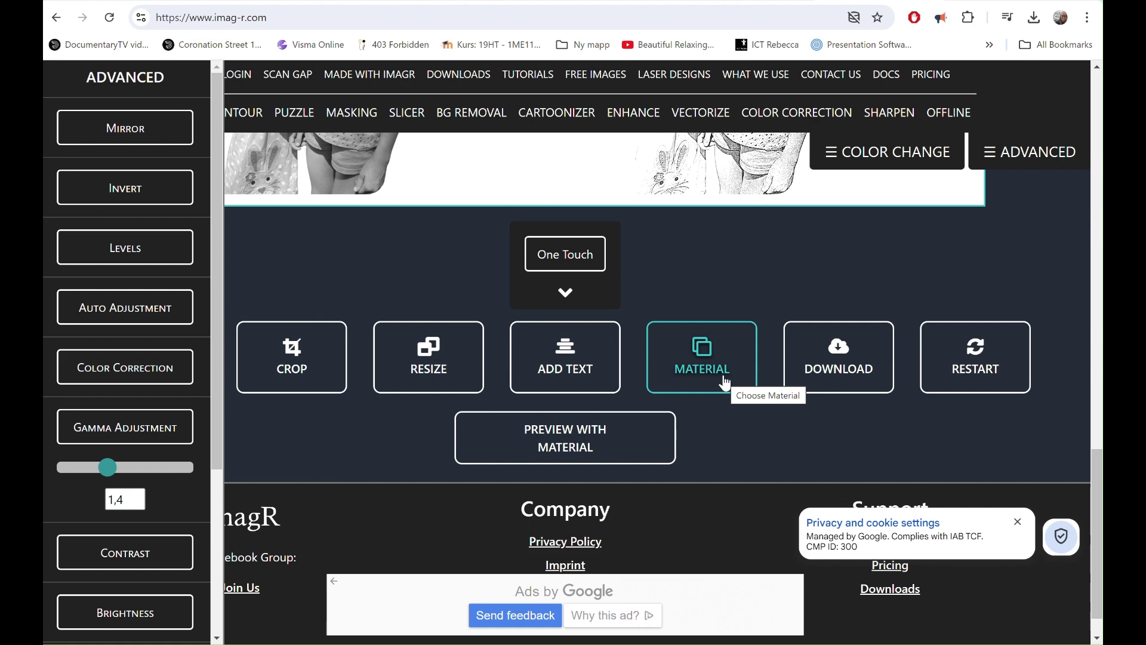
scroll(729, 307, up, 5)
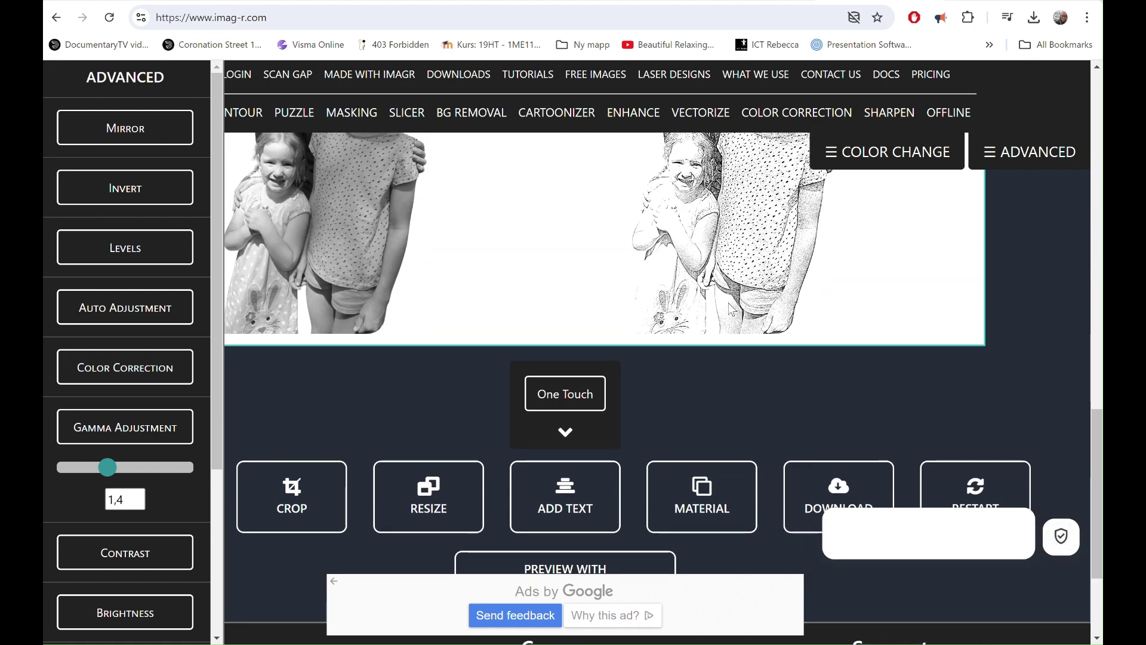
scroll(728, 307, down, 3)
scroll(729, 307, up, 4)
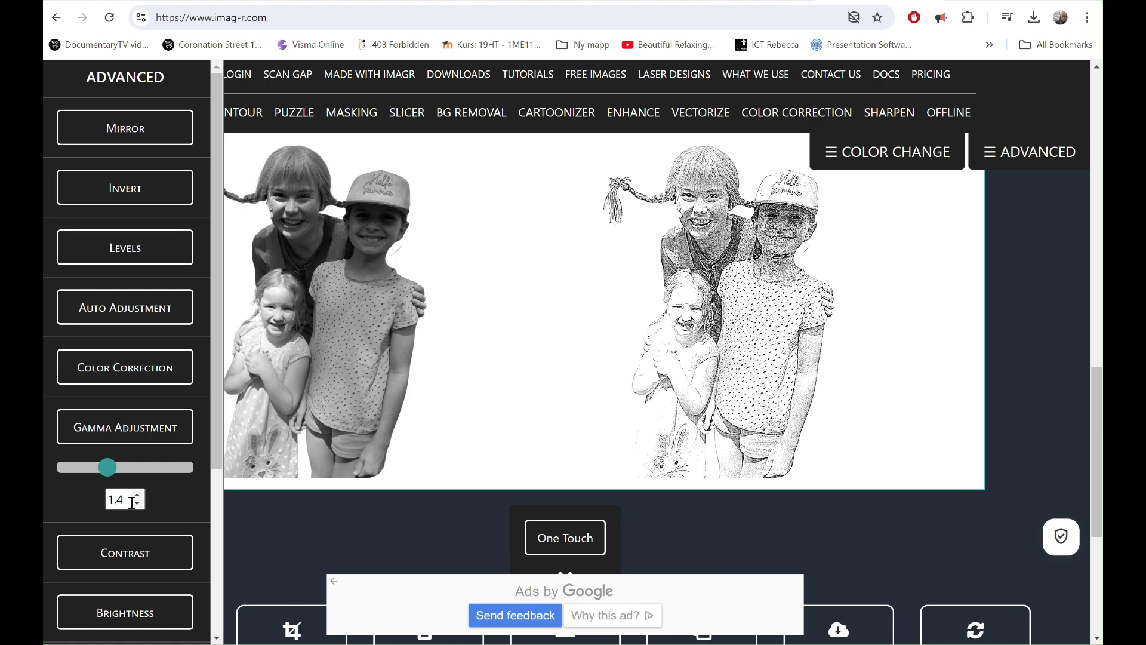
- Try gamma adjustments of 2.2 and 1.4 on the sketch-style family photo and settle on 1.5
drag(108, 473, 133, 475)
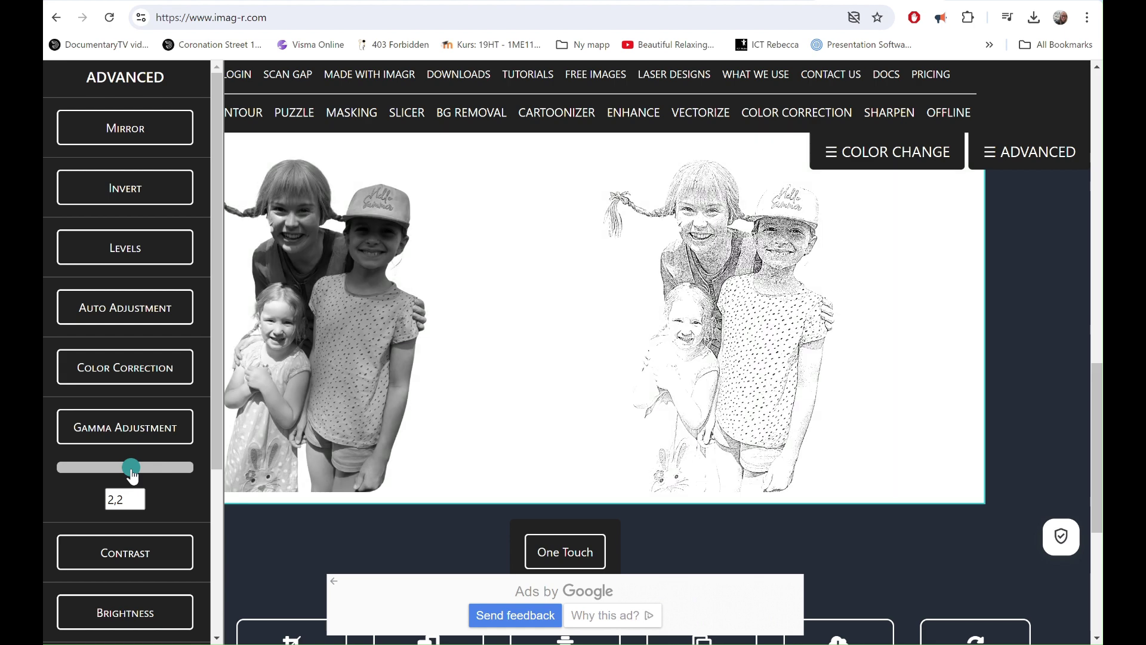
drag(132, 473, 107, 474)
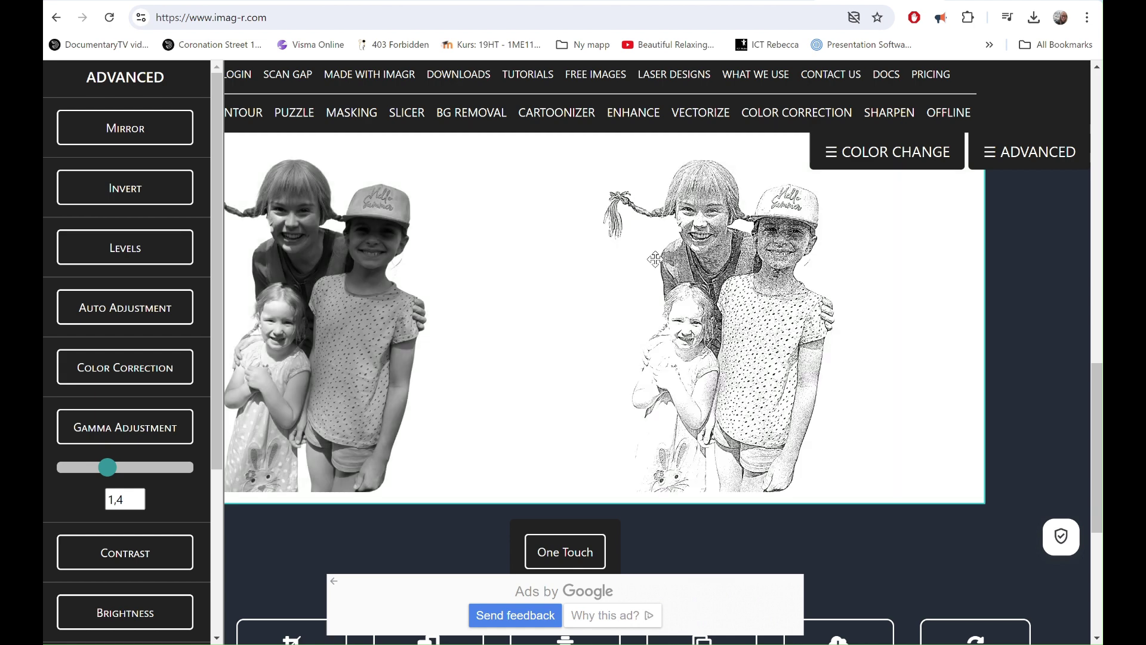
drag(108, 476, 111, 476)
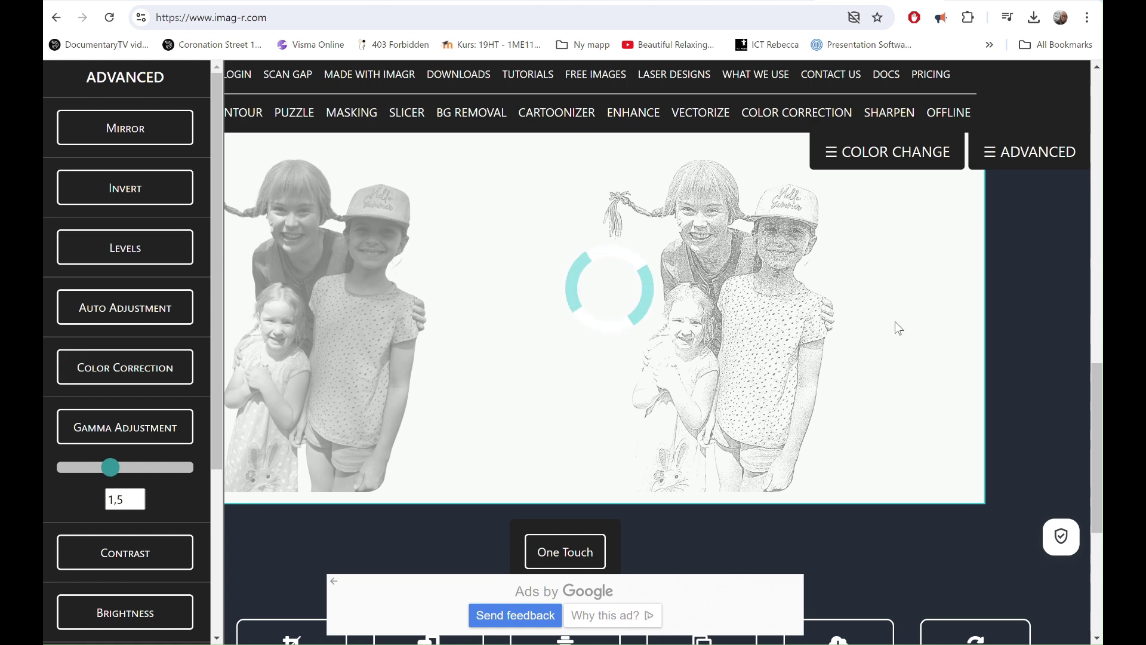
- Download the processed black-and-white image
scroll(900, 328, down, 3)
scroll(899, 326, down, 2)
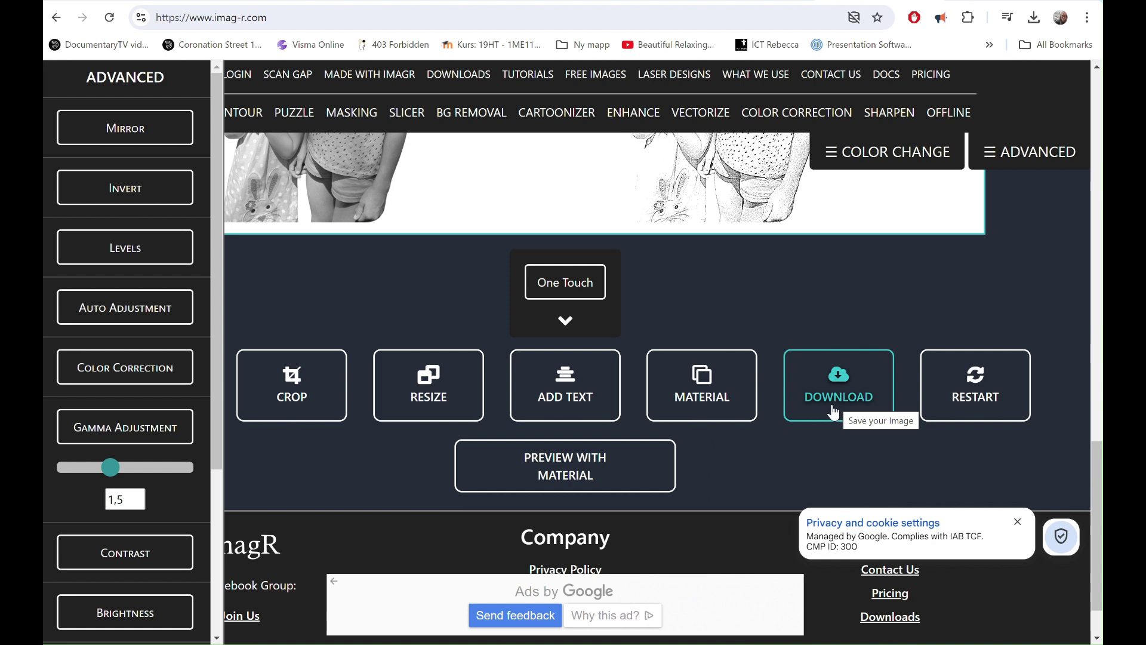
click(831, 405)
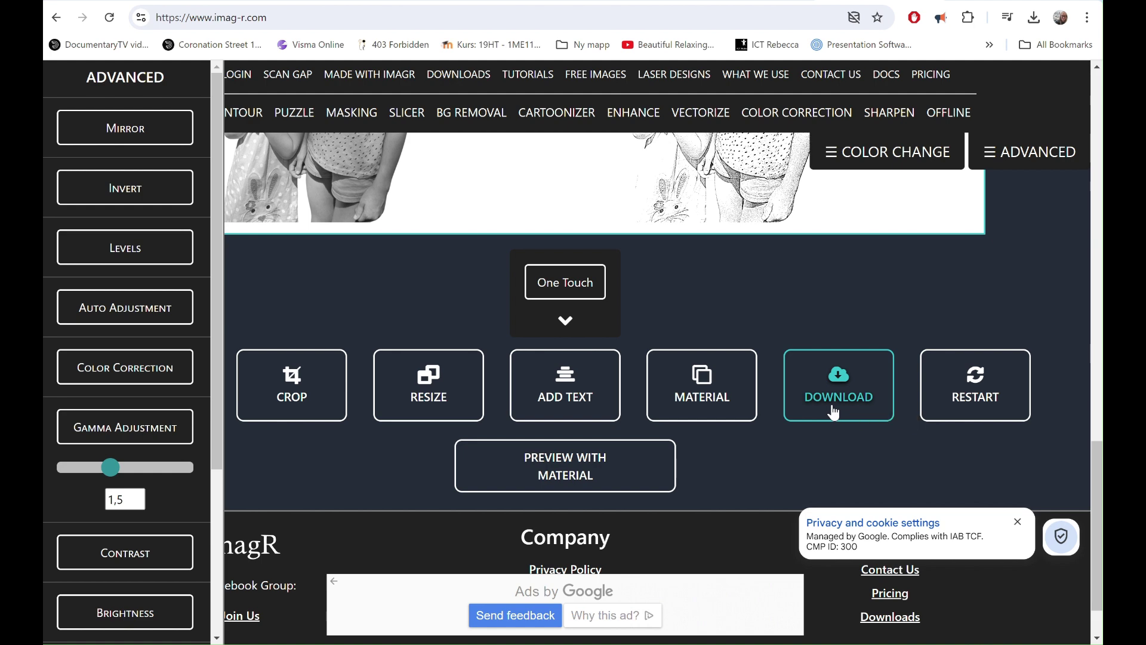
- Switch to xTool Creative Space and import pippi_no_background2102-300-co2-wood from the Downloads folder onto the canvas
click(701, 643)
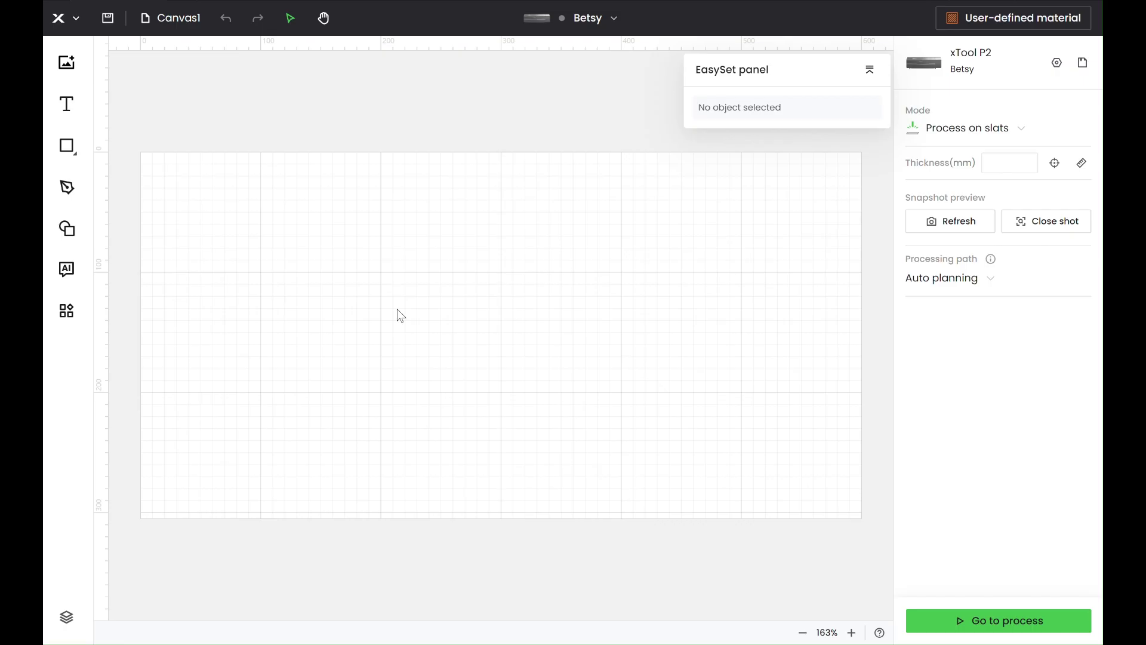
click(63, 62)
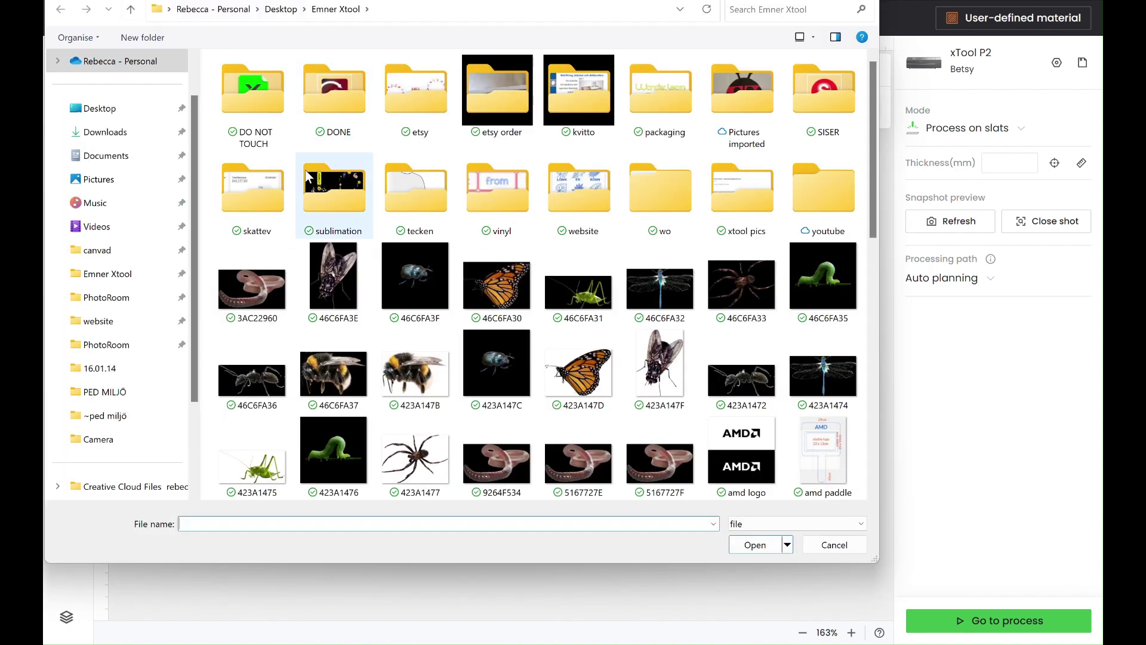
click(95, 140)
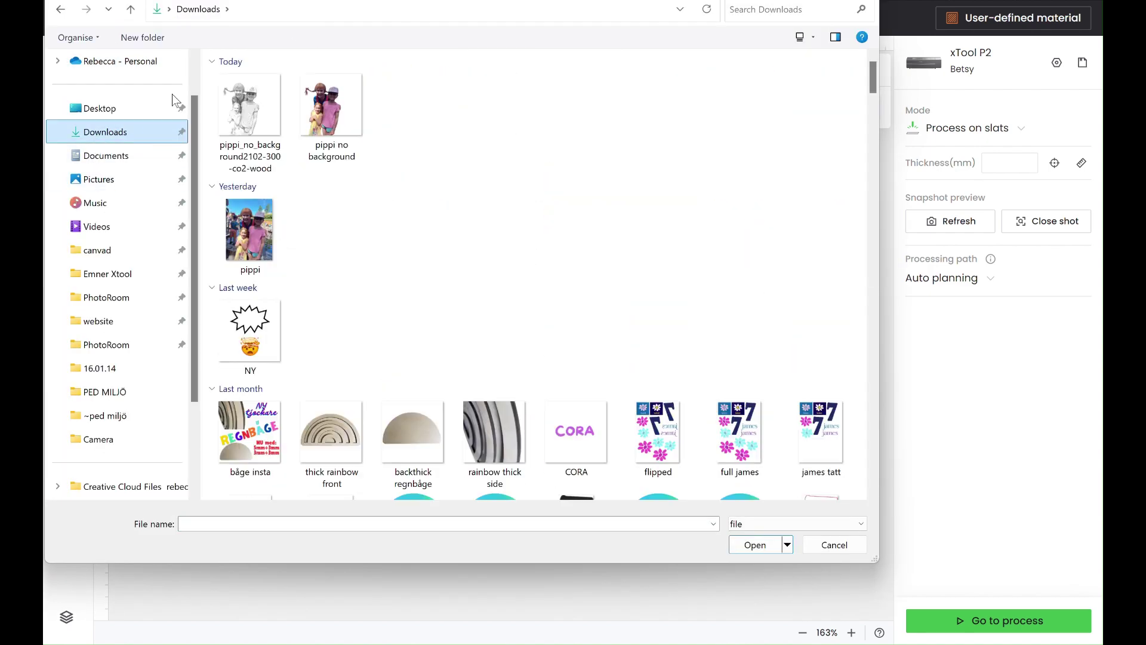
click(240, 107)
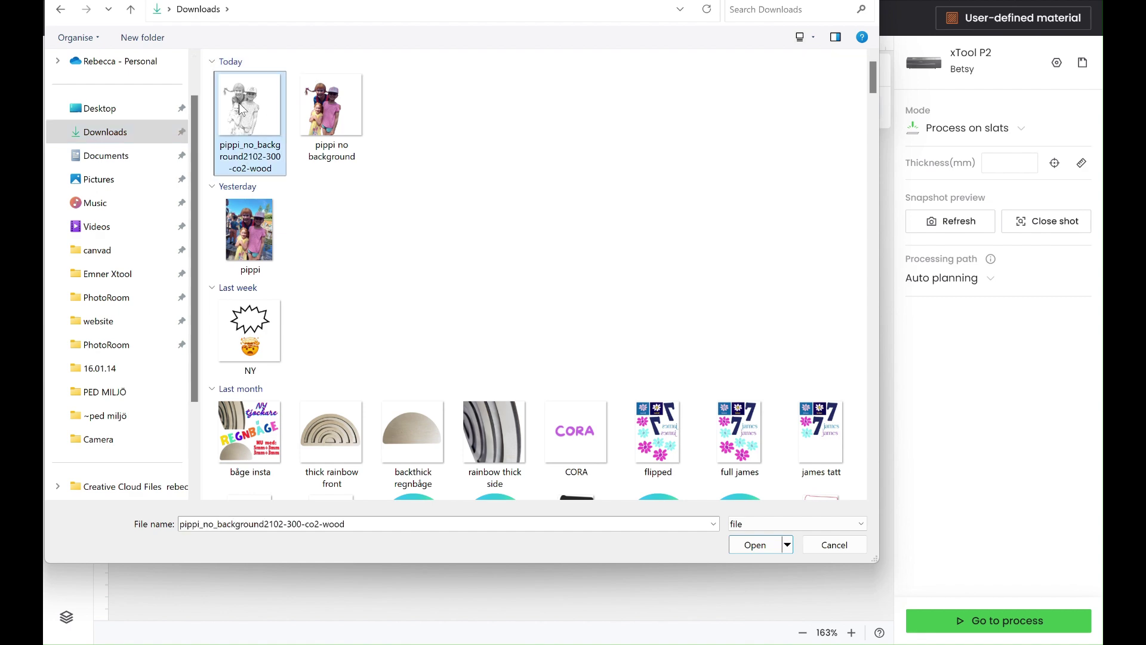
double_click(239, 104)
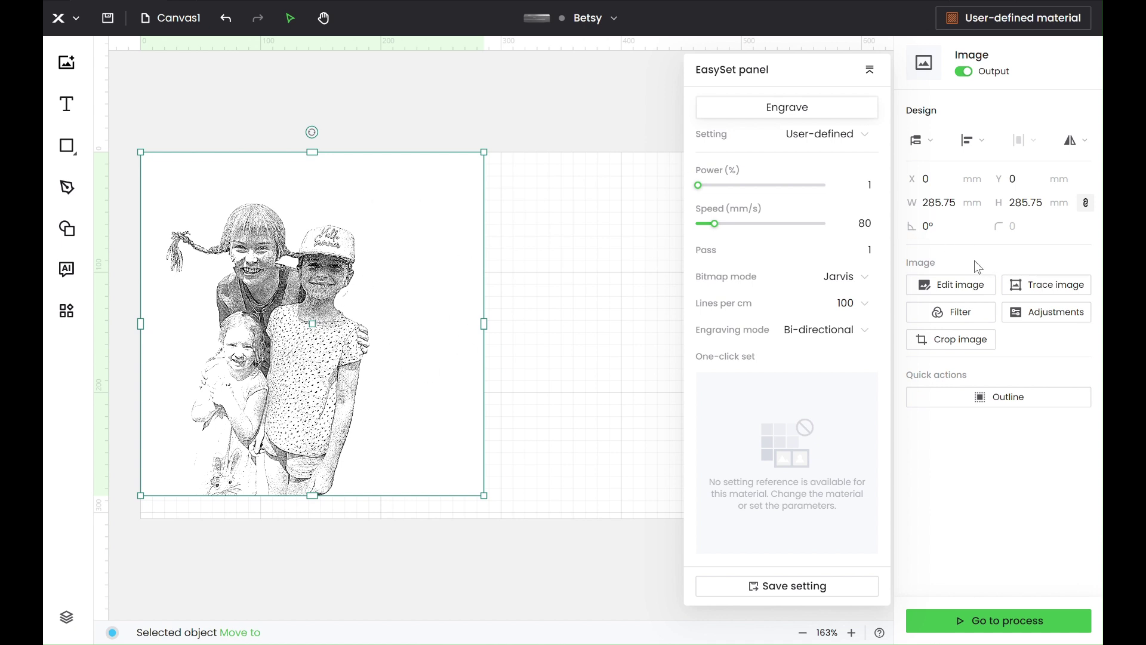
- Remove the image's white background with the Magic wand at fuzziness 40 and save the edit
click(946, 290)
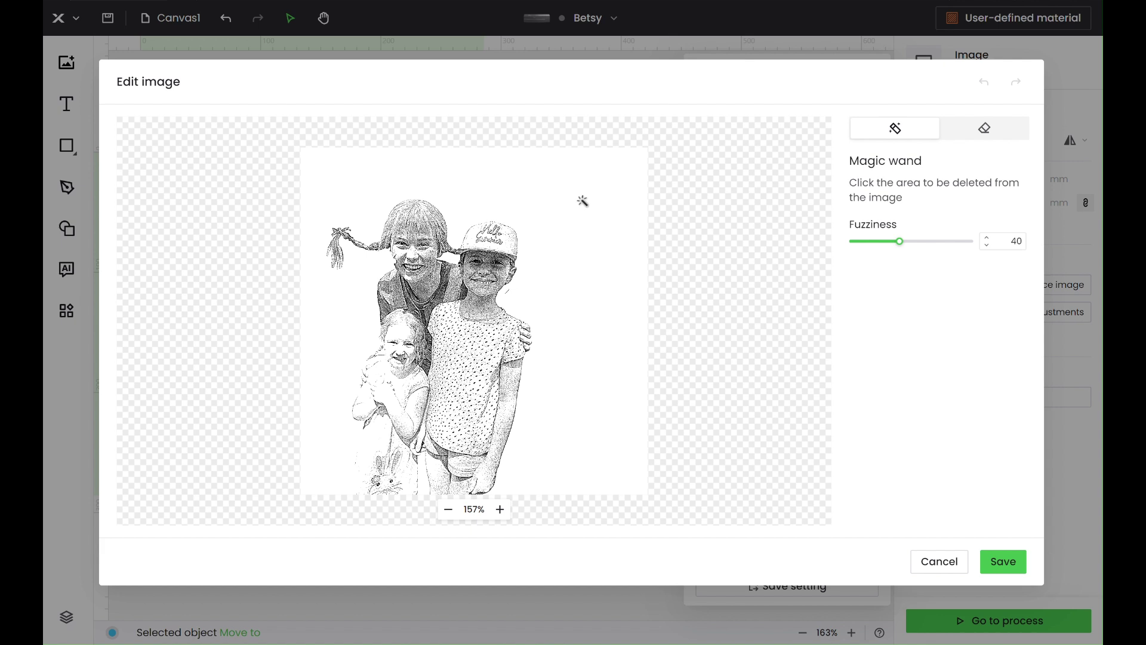
click(582, 201)
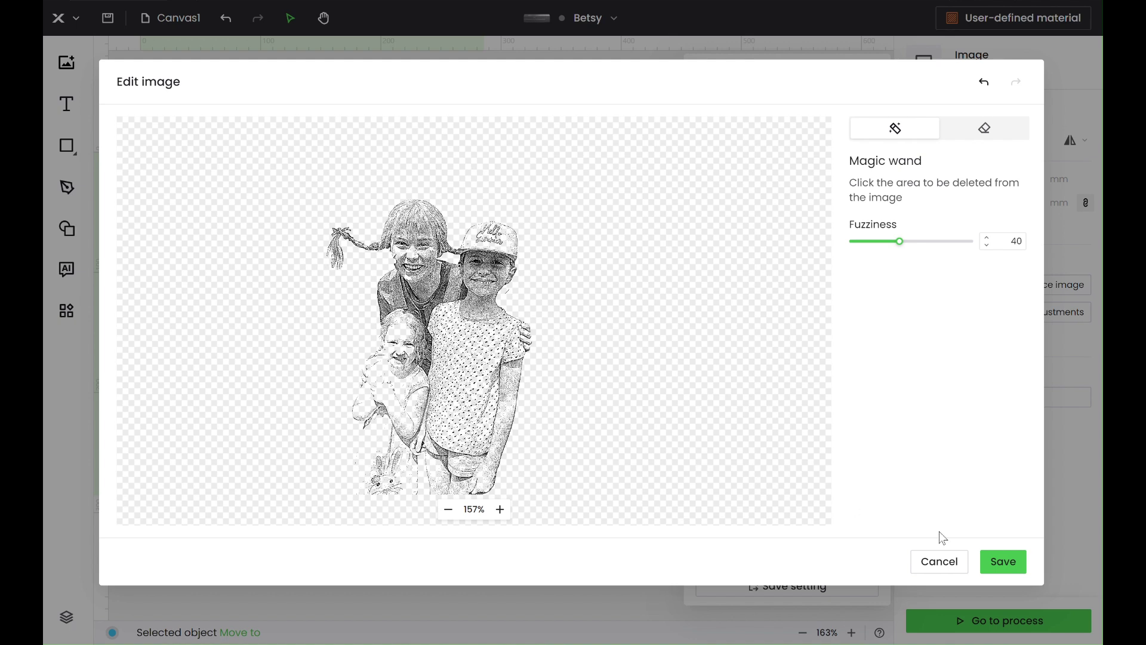
click(1013, 567)
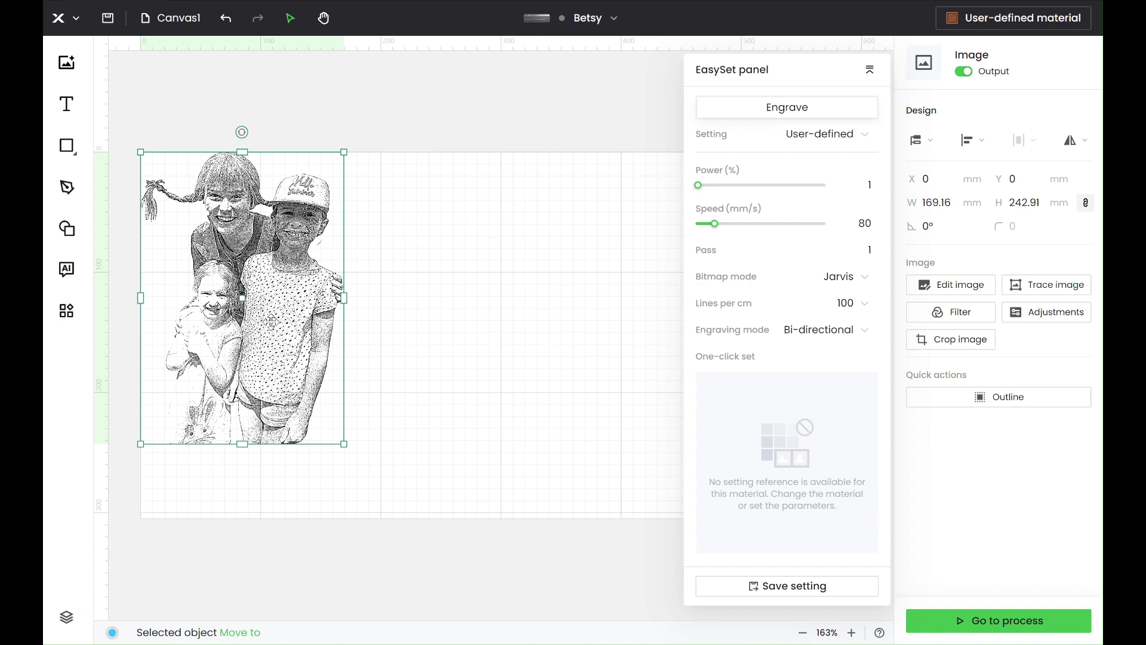
- Move the photo to about X 174, Y 36 mm, scale it down proportionally to roughly half size and deselect it
drag(271, 321, 479, 364)
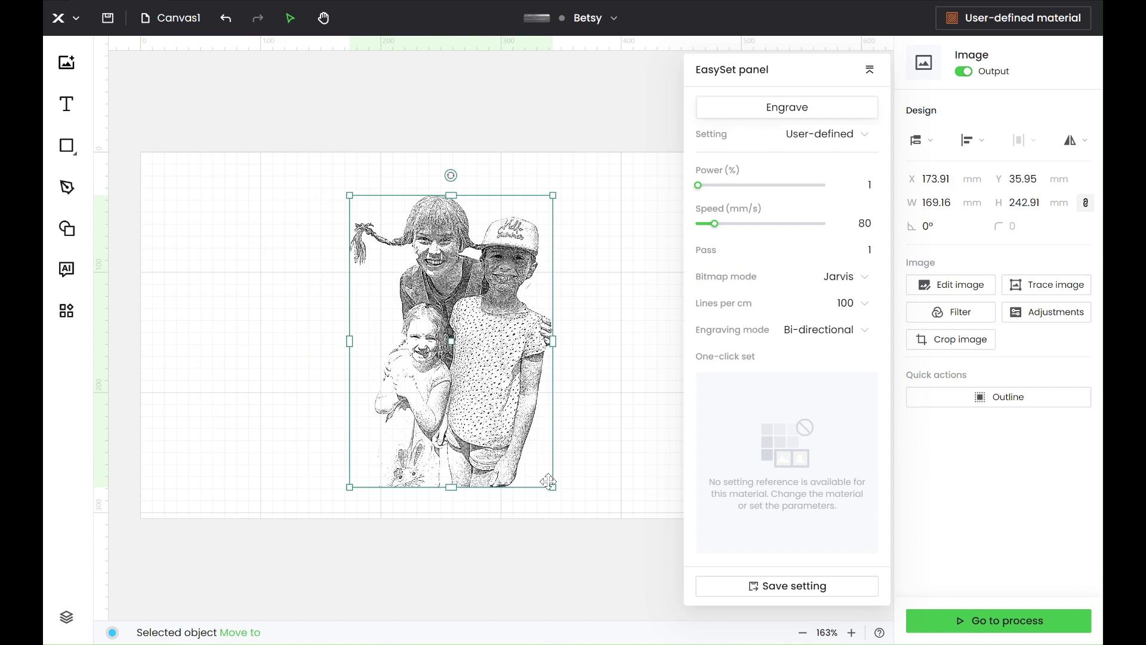
drag(545, 483, 460, 352)
click(544, 303)
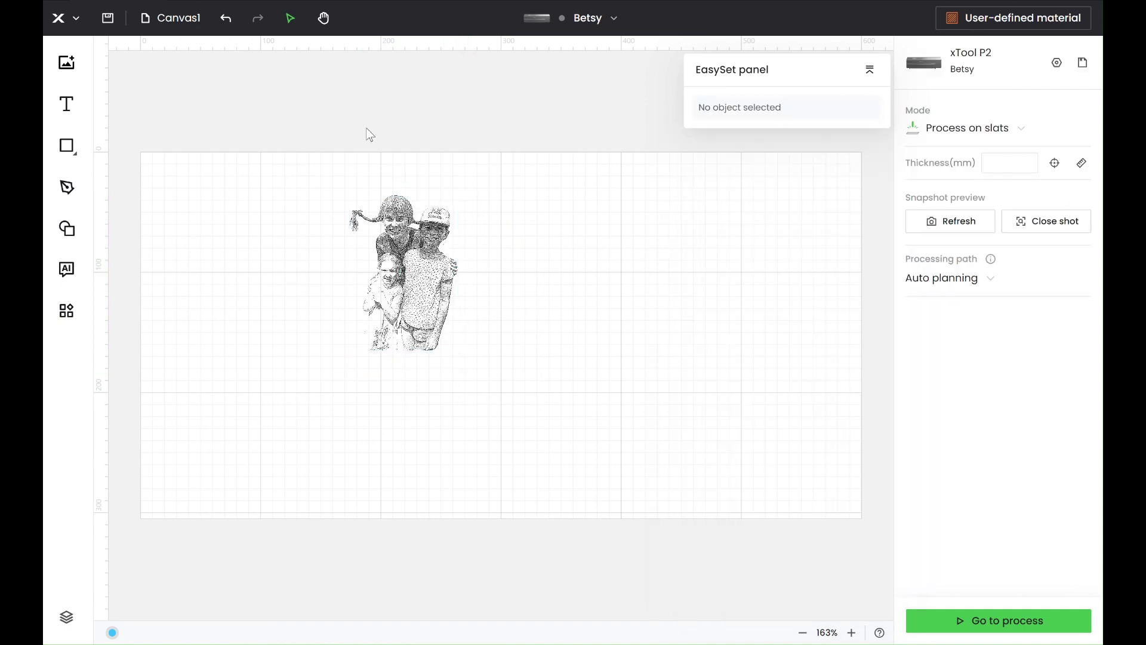
- Insert the fully rounded oblong from the basic shapes and enlarge it to about 145 by 86 mm
click(70, 156)
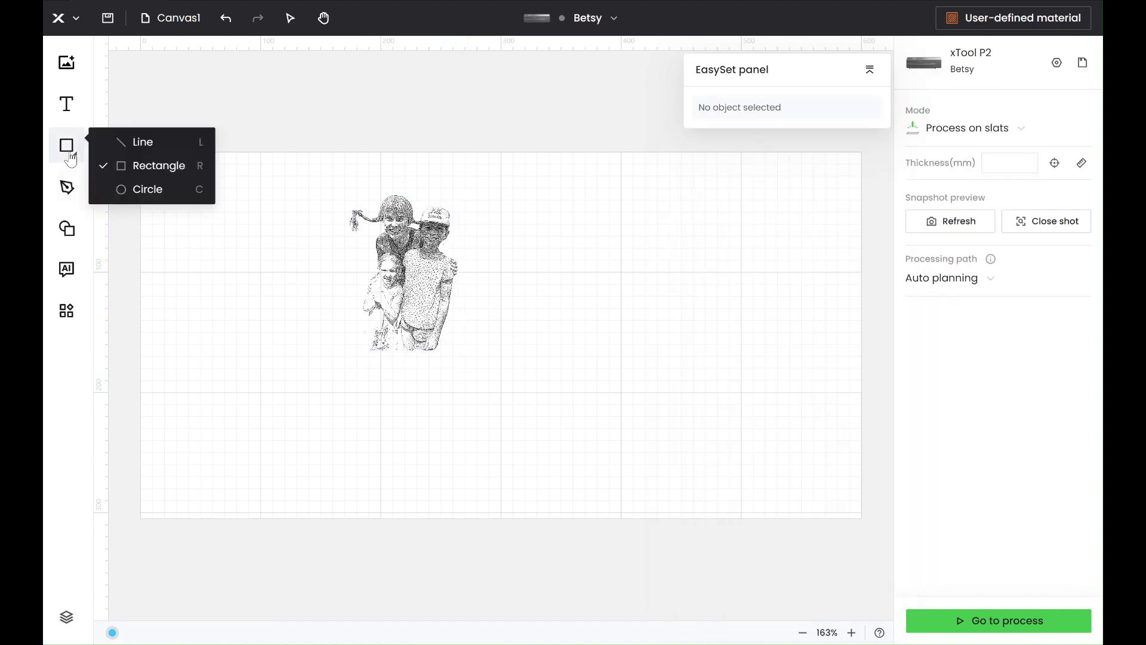
click(67, 230)
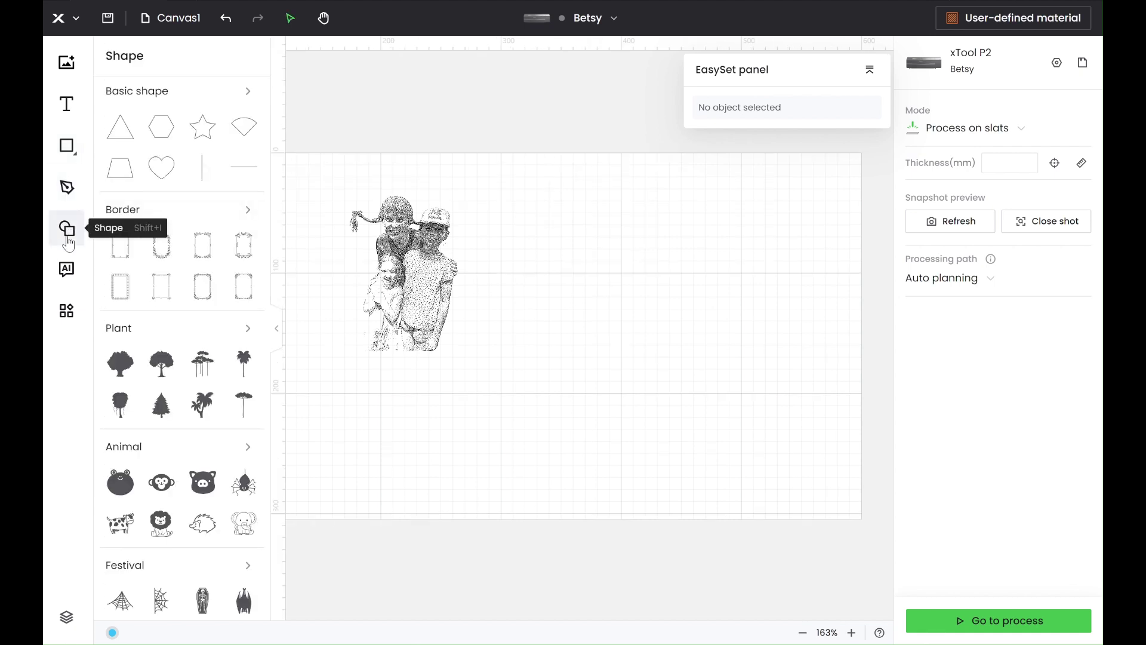
click(255, 90)
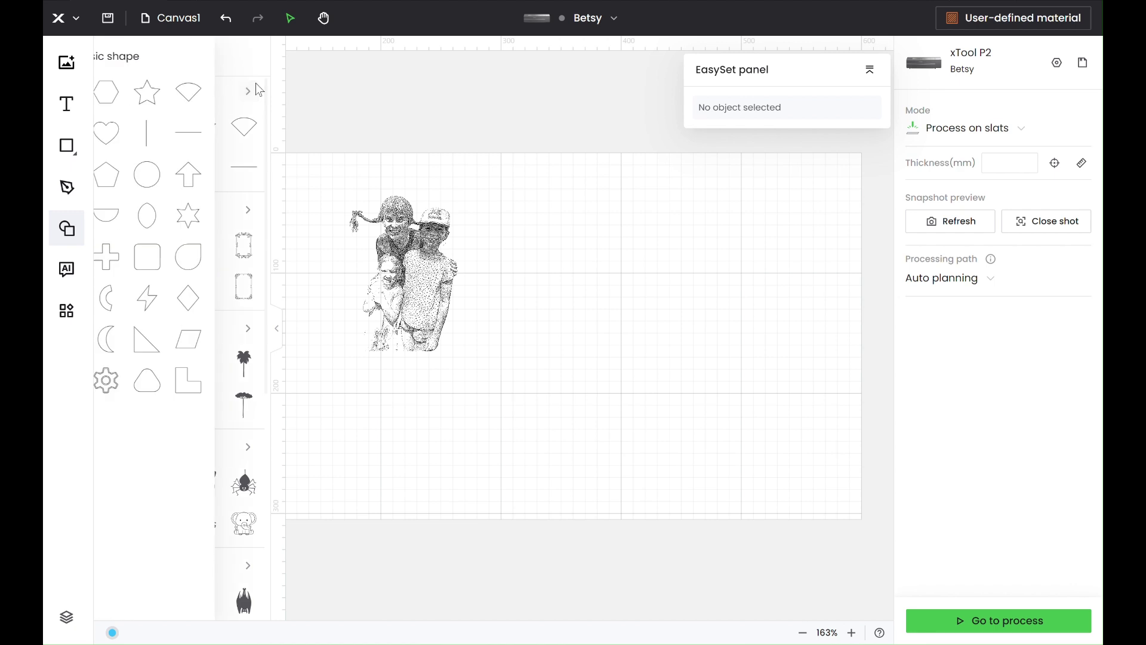
mouse_move(257, 90)
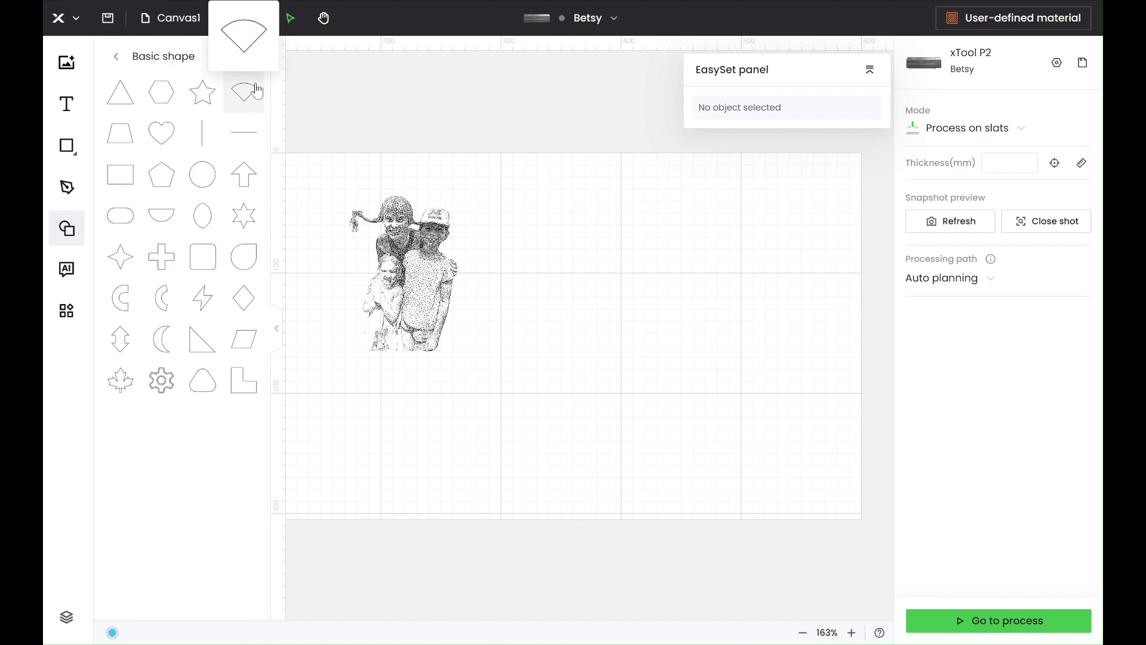
mouse_move(213, 271)
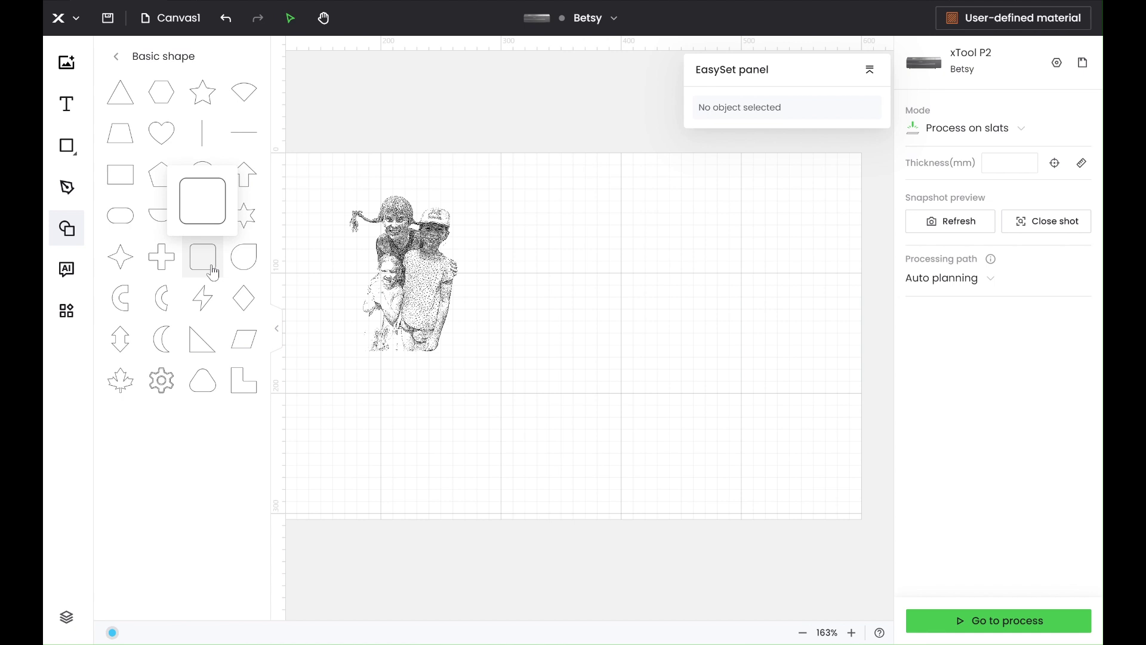
mouse_move(120, 226)
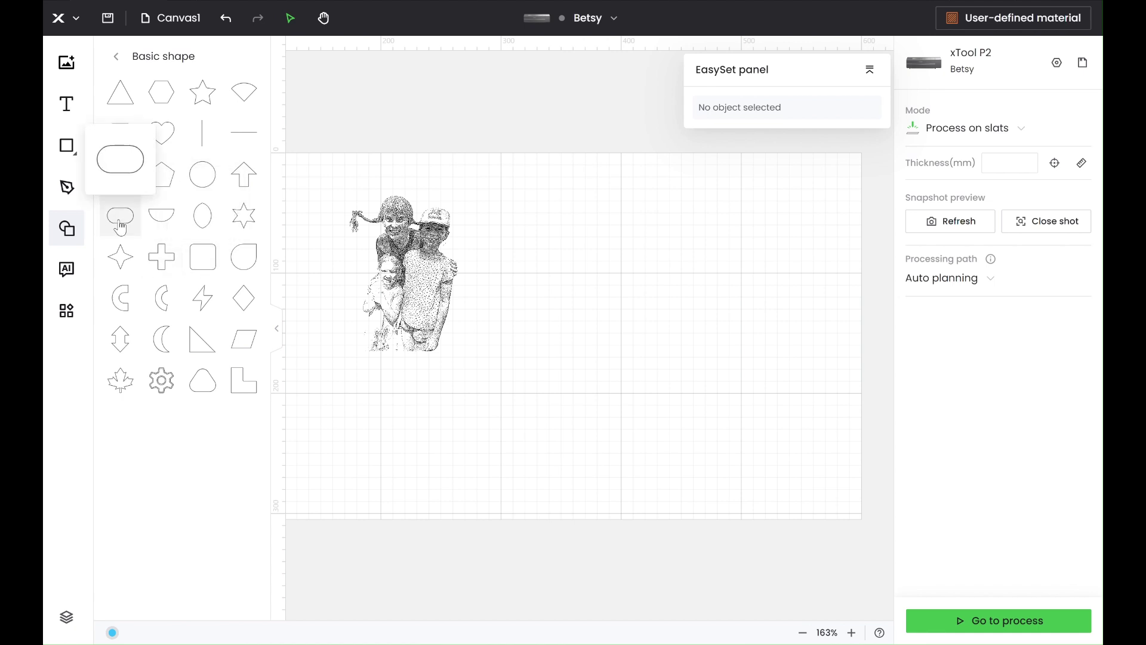
click(119, 226)
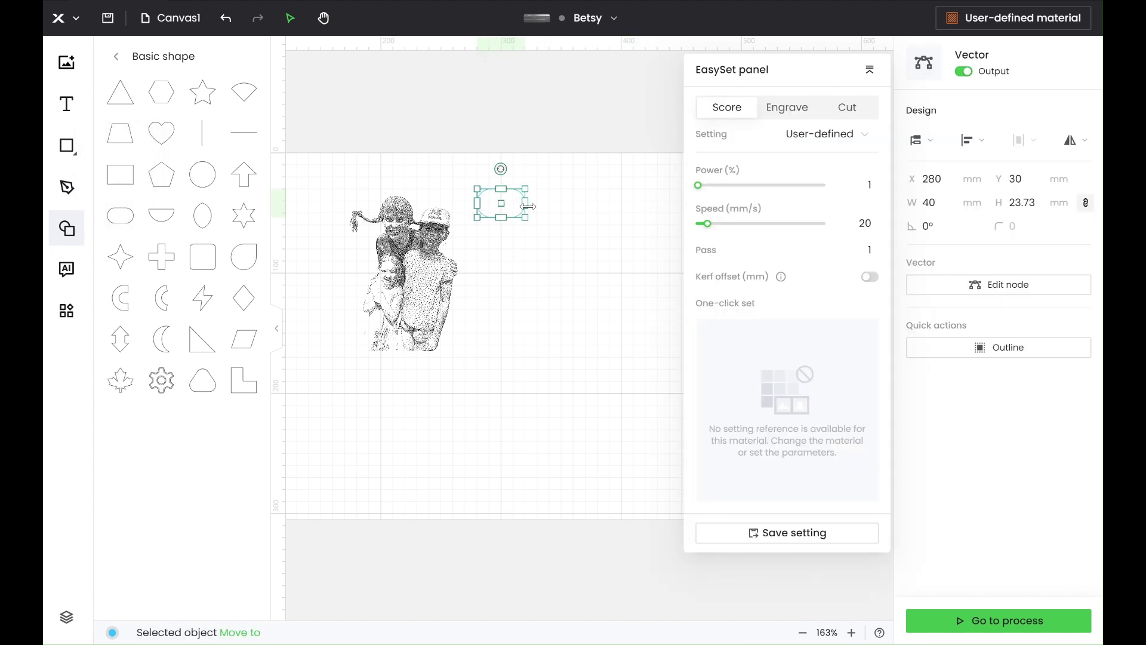
drag(525, 204, 589, 204)
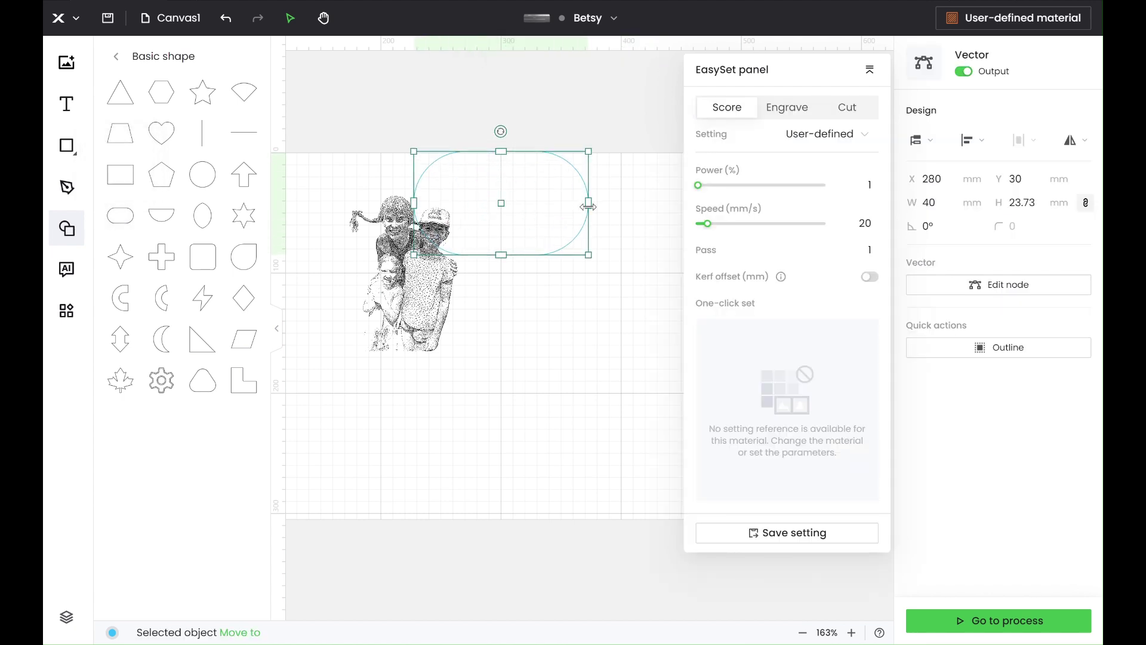
- Rotate the oblong shape by 90° so it stands upright
click(923, 235)
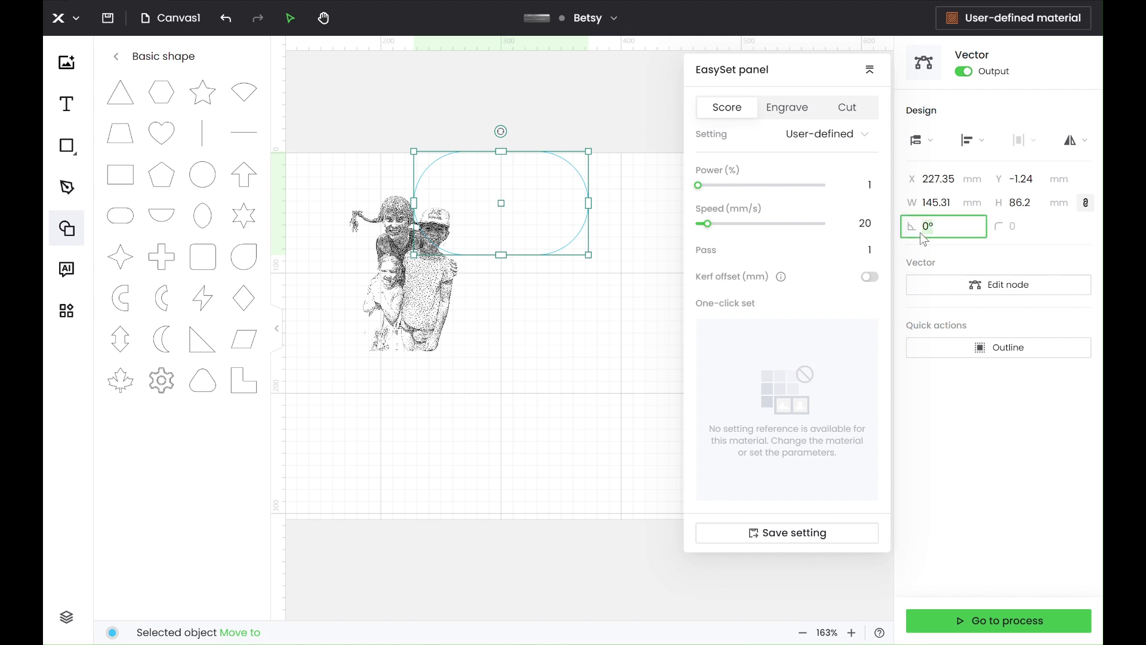
text(90)
key(Return)
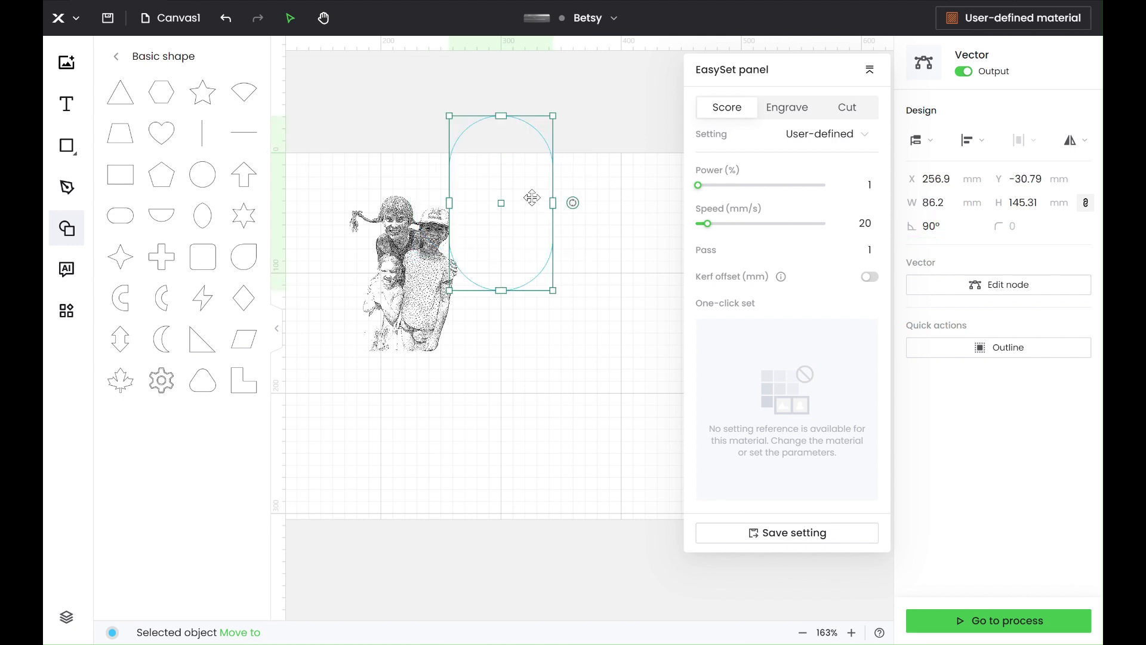
- Move the upright oblong beside the photo to about X 294, Y 14 mm and assign it the red layer colour
drag(506, 200, 543, 256)
right_click(543, 256)
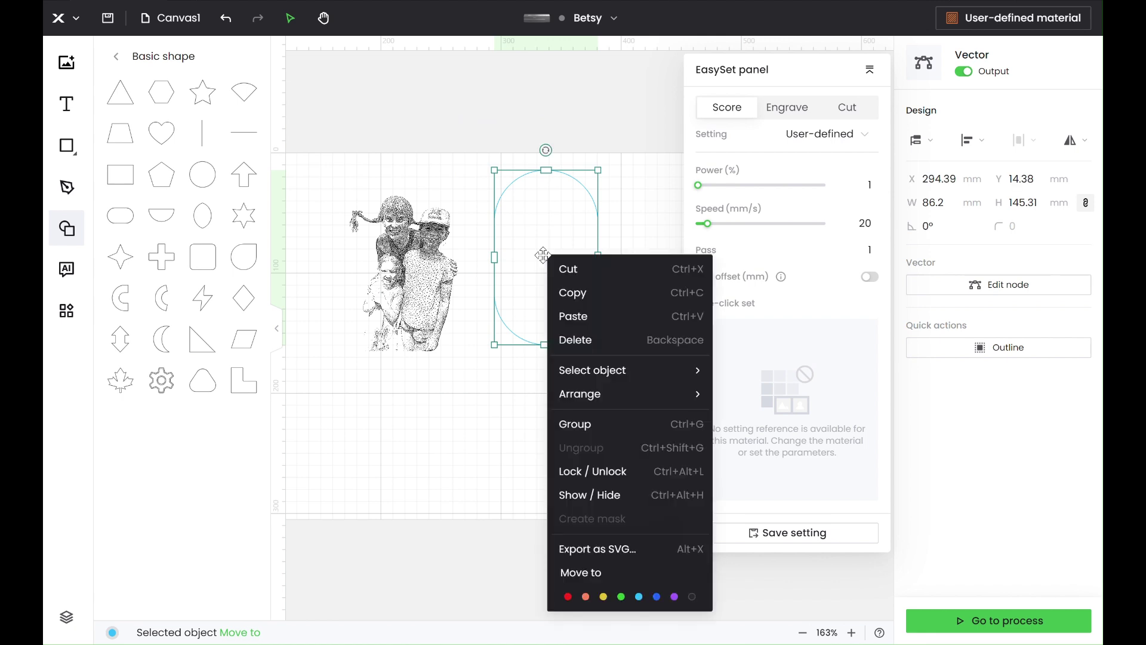
click(567, 594)
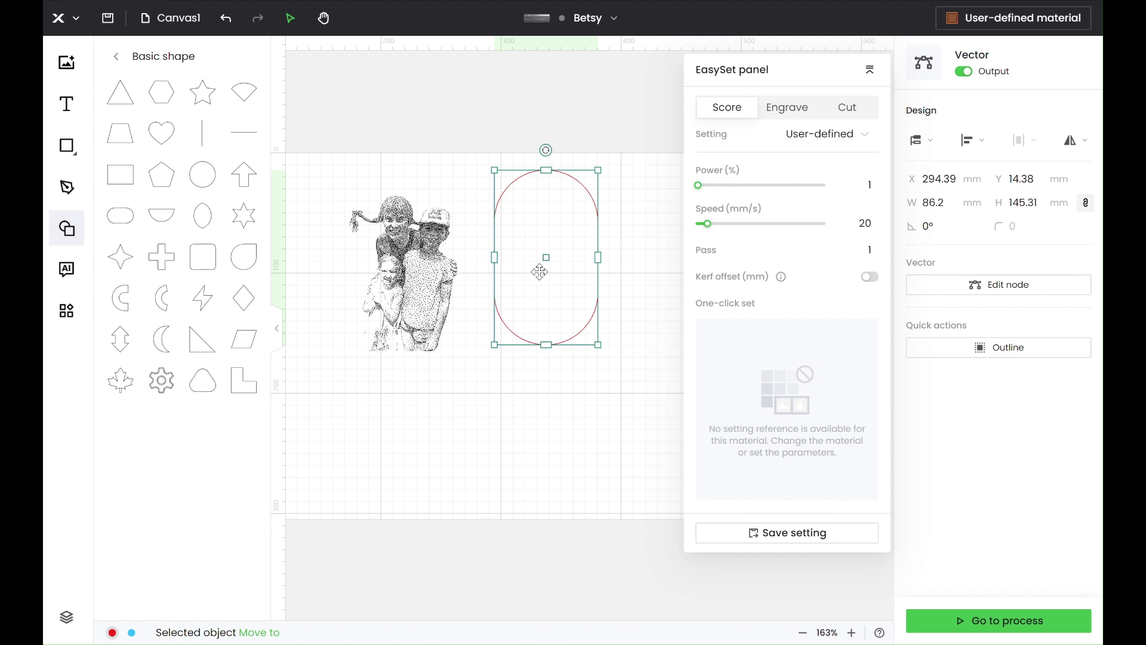
- Set the red oblong's width to 75 mm with its proportions locked
click(933, 202)
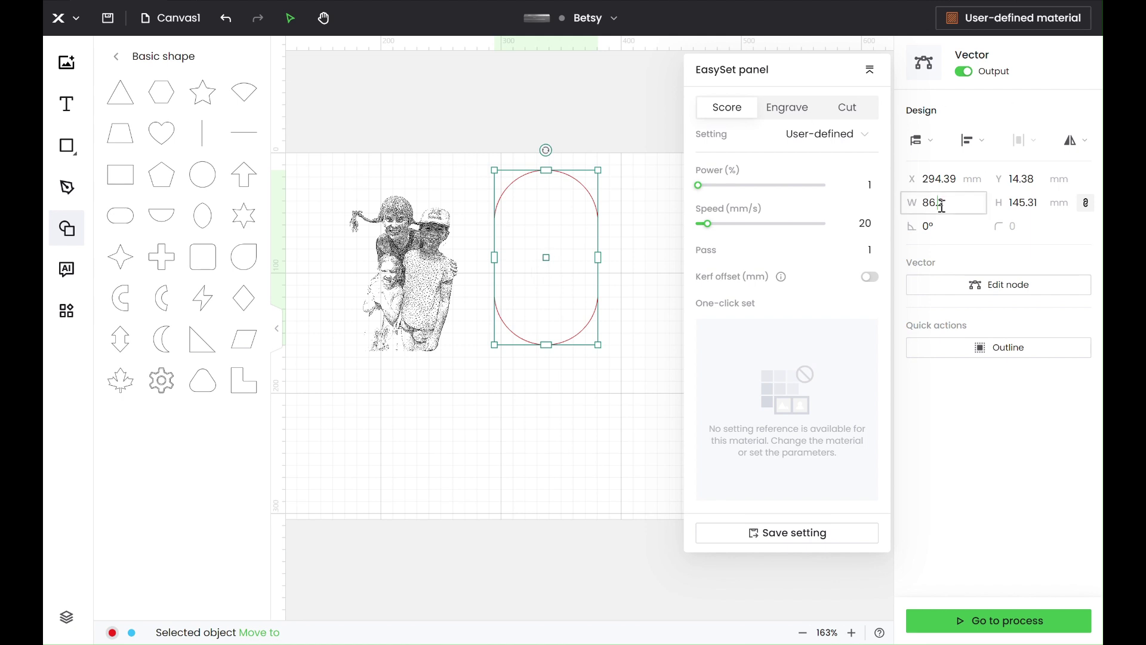
text(2)
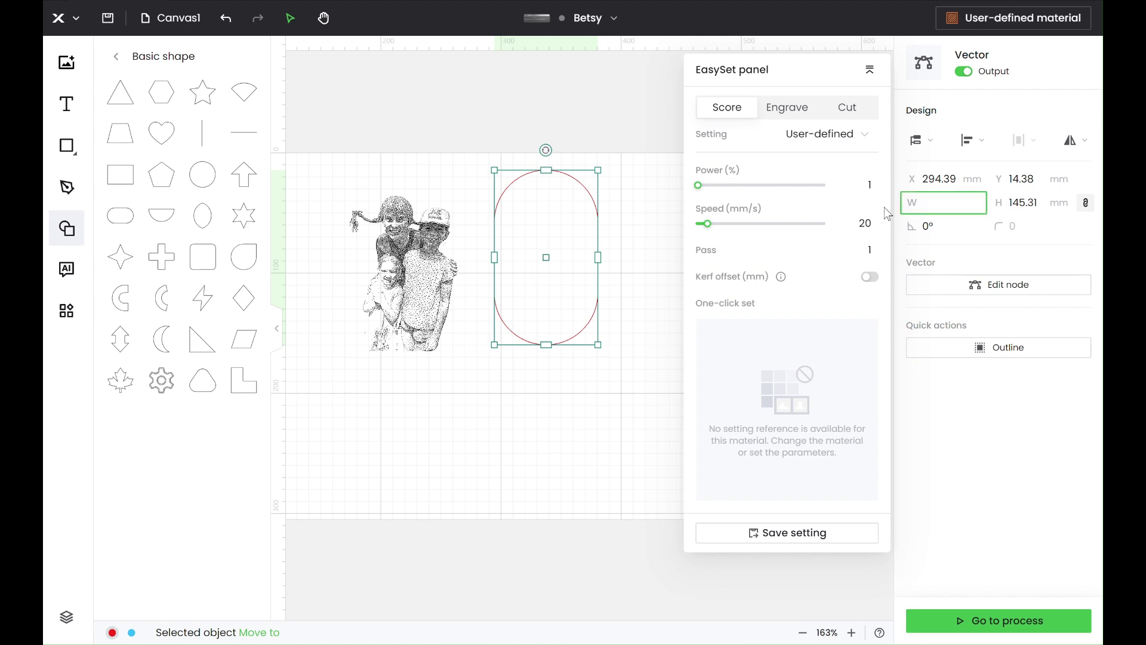
text(5)
key(Tab)
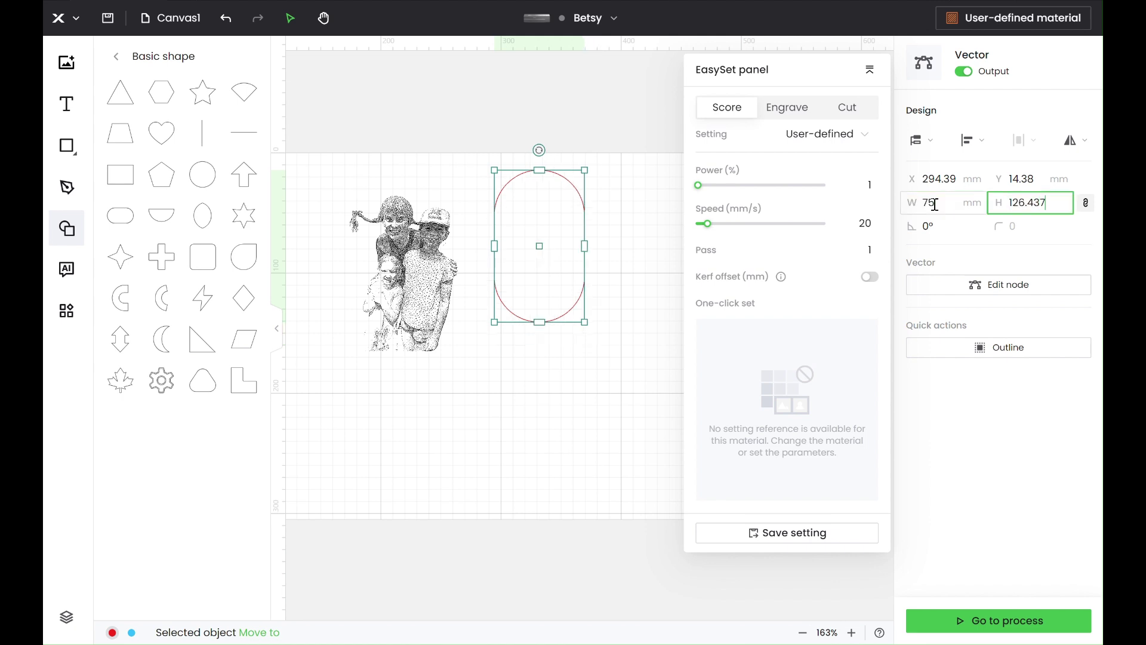
key(Return)
- Set the red oblong's height to 75 mm with its proportions locked
click(1034, 206)
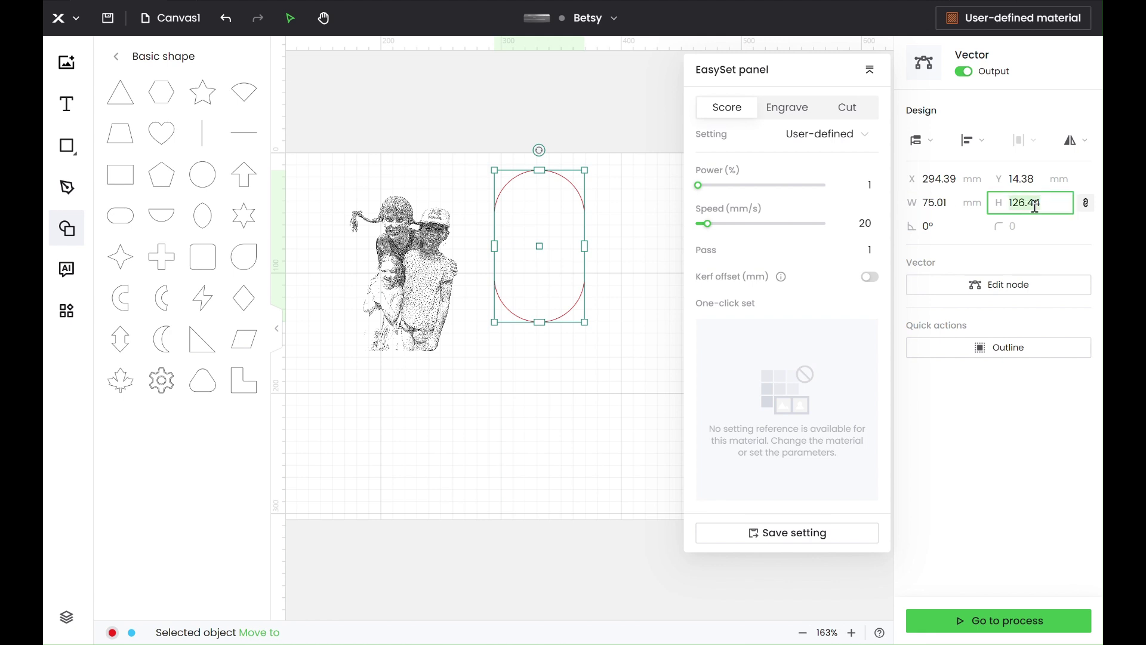
text(75)
key(Return)
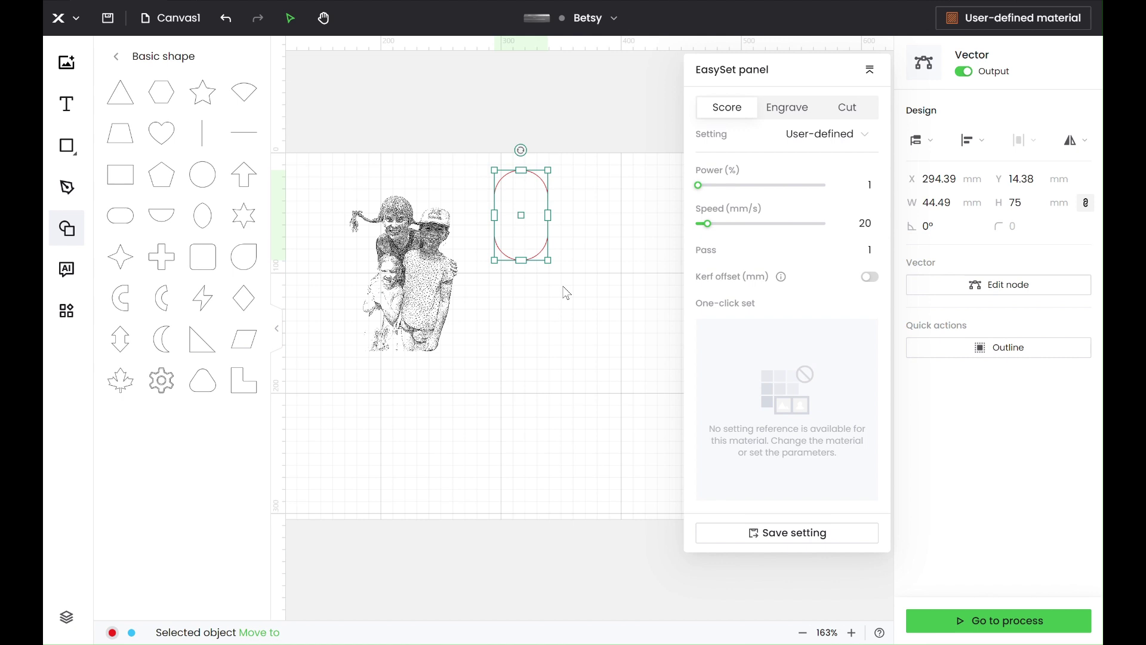
- Set the family photo's height to 63 mm with its proportions locked
click(529, 315)
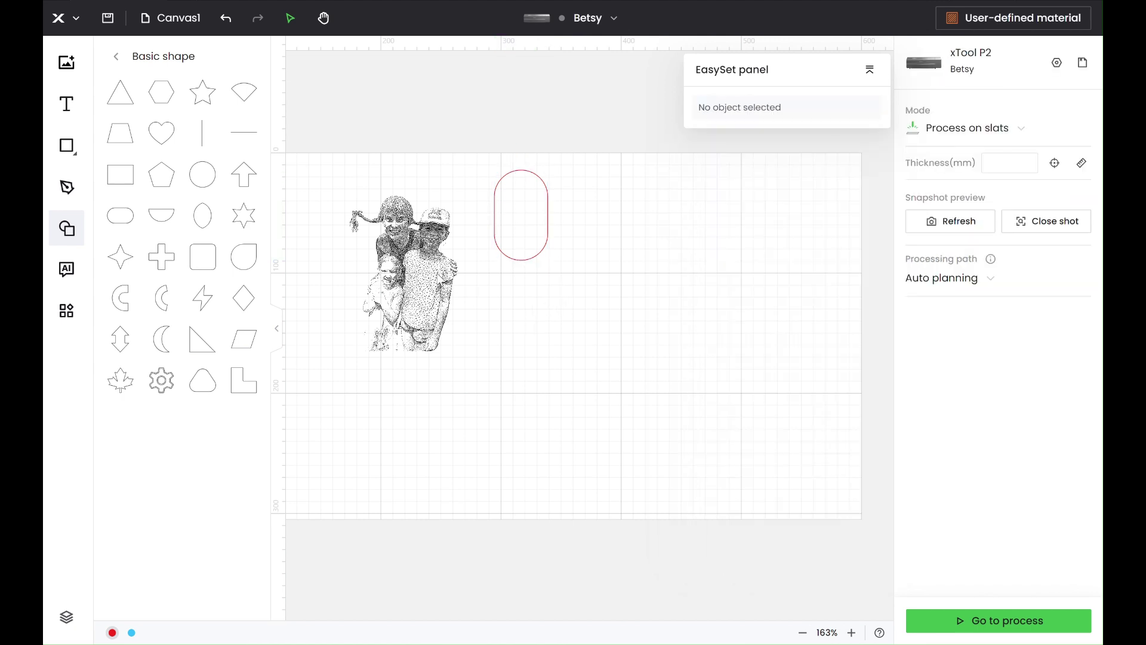
drag(352, 153, 418, 263)
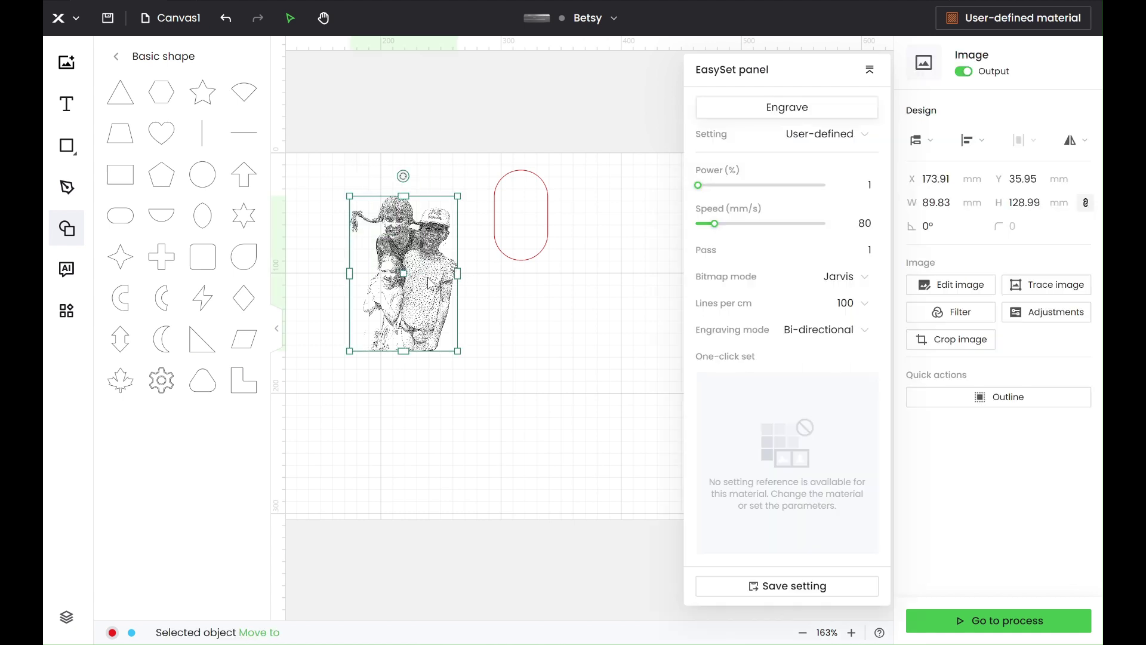
click(1039, 202)
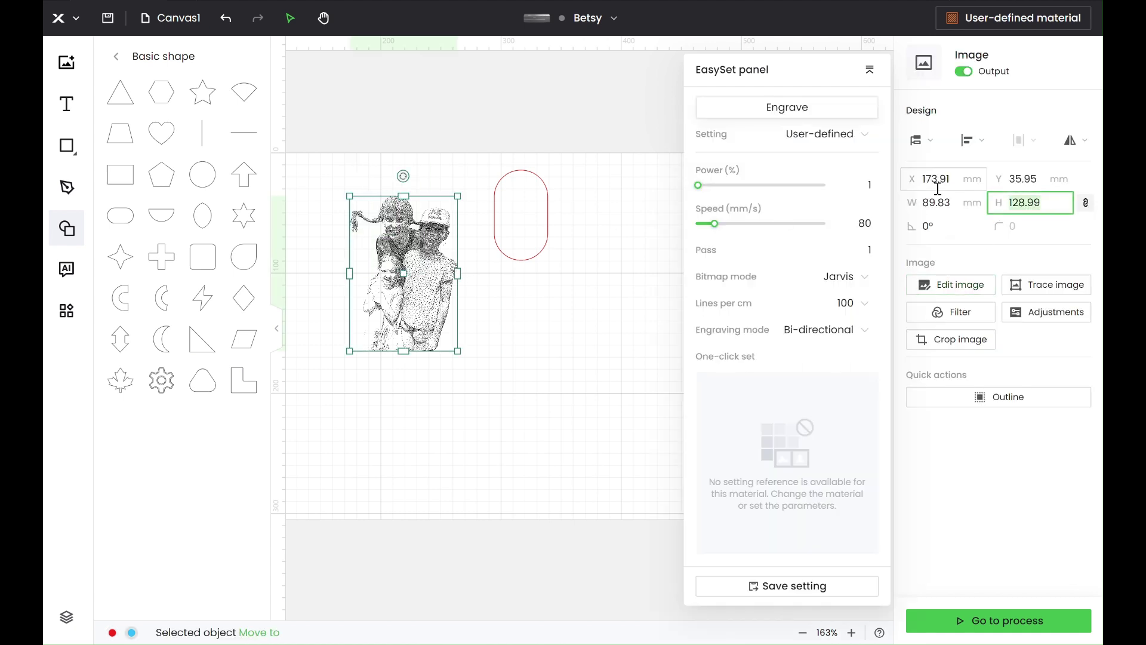
text(63)
key(Return)
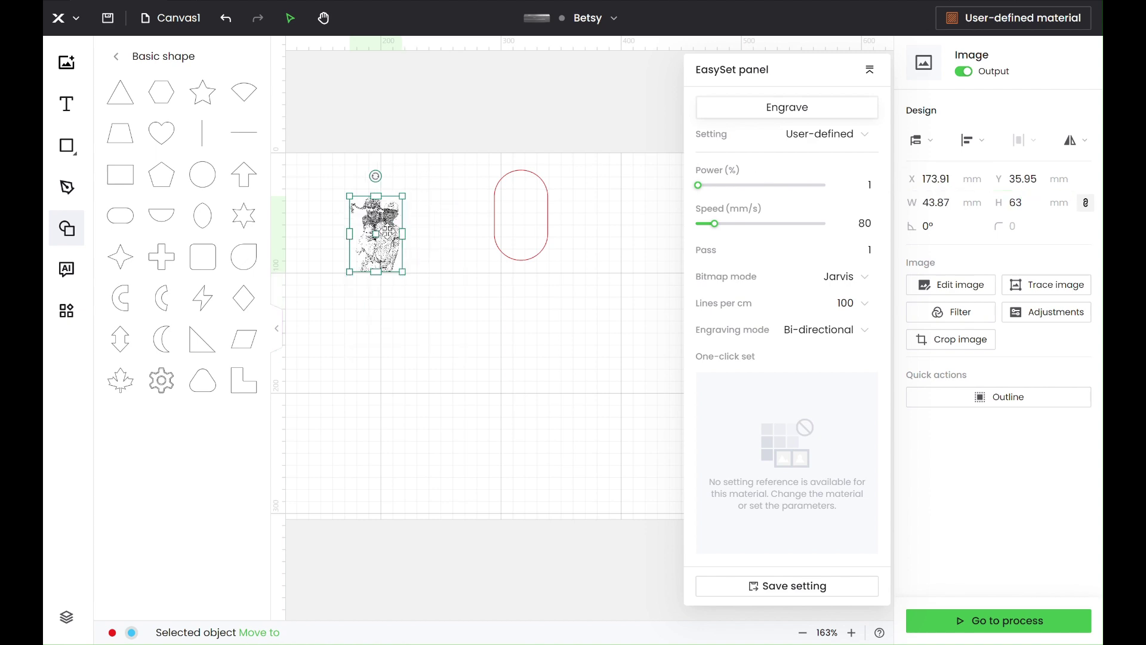
- Move the photo onto the red oblong, to about X 291, Y 25.5 mm
drag(377, 232, 518, 220)
scroll(523, 219, up, 5)
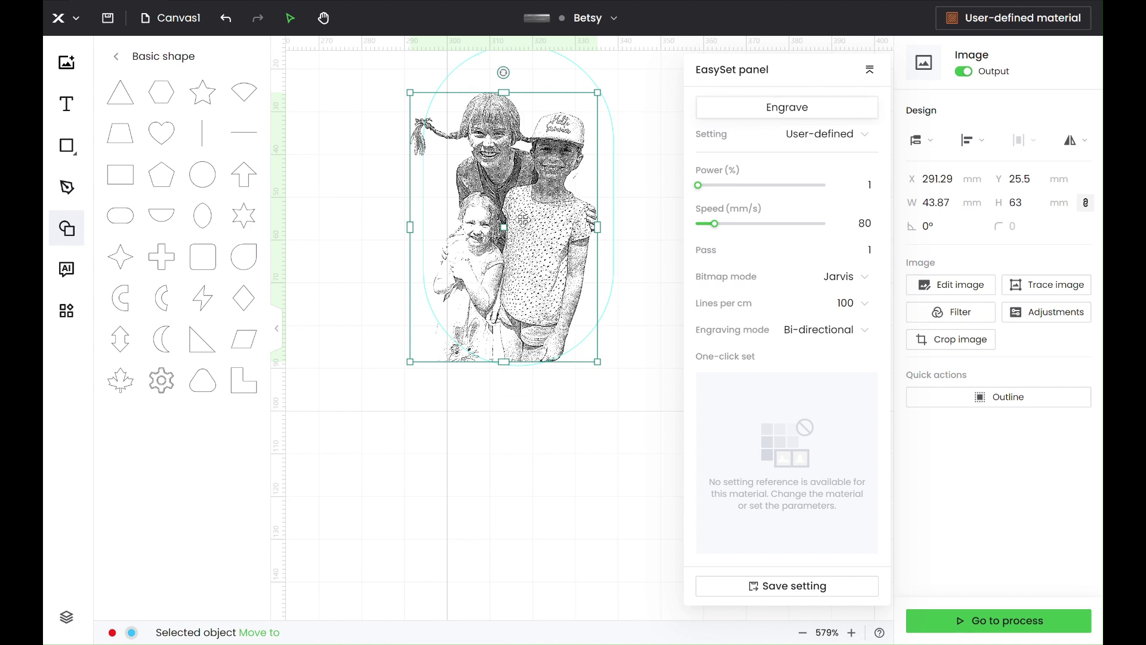
scroll(523, 220, right, 1)
scroll(522, 219, up, 1)
- Set the photo's width to 40 mm with its proportions locked
click(953, 201)
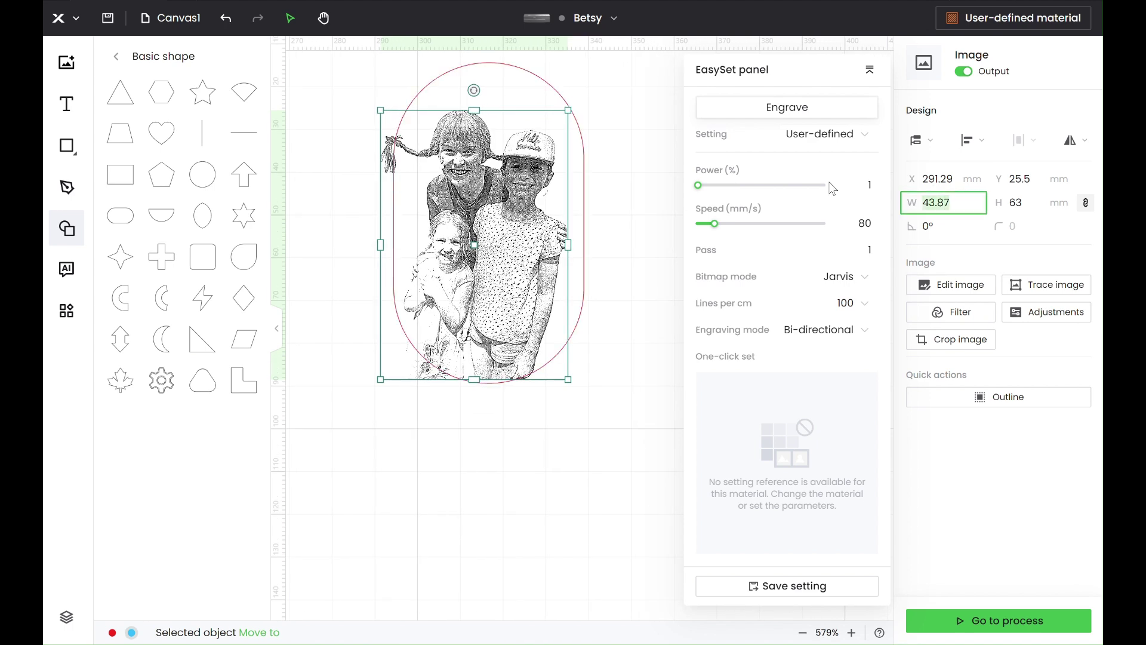
text(40)
key(Return)
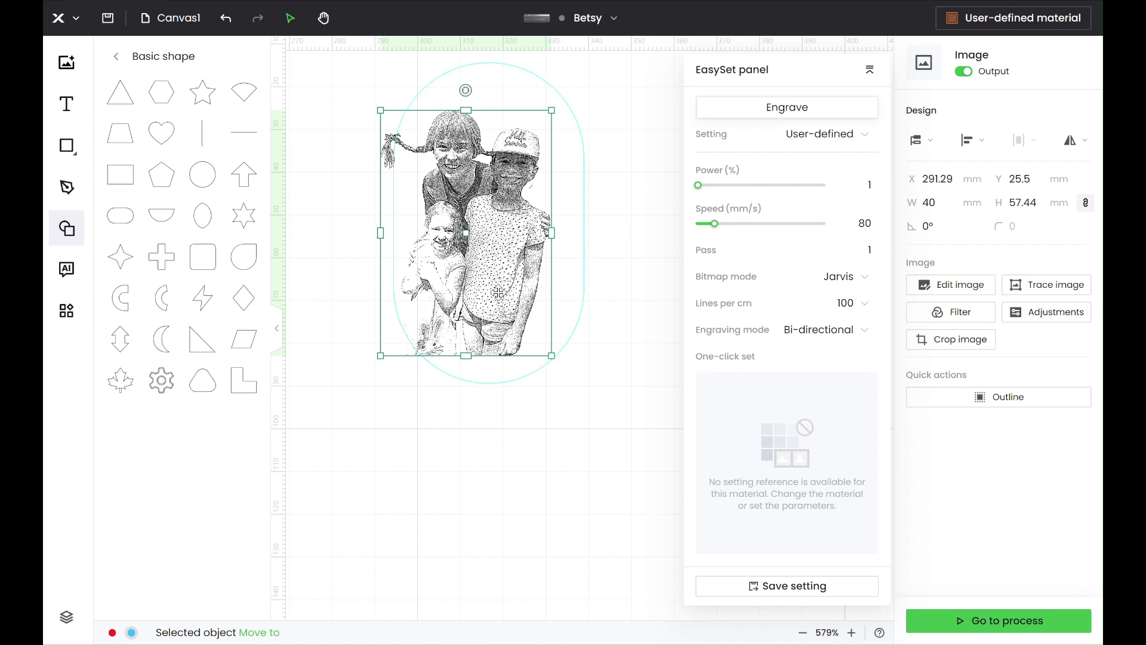
- Align the centres of the photo and the red oblong both horizontally and vertically
drag(596, 449, 397, 193)
click(975, 148)
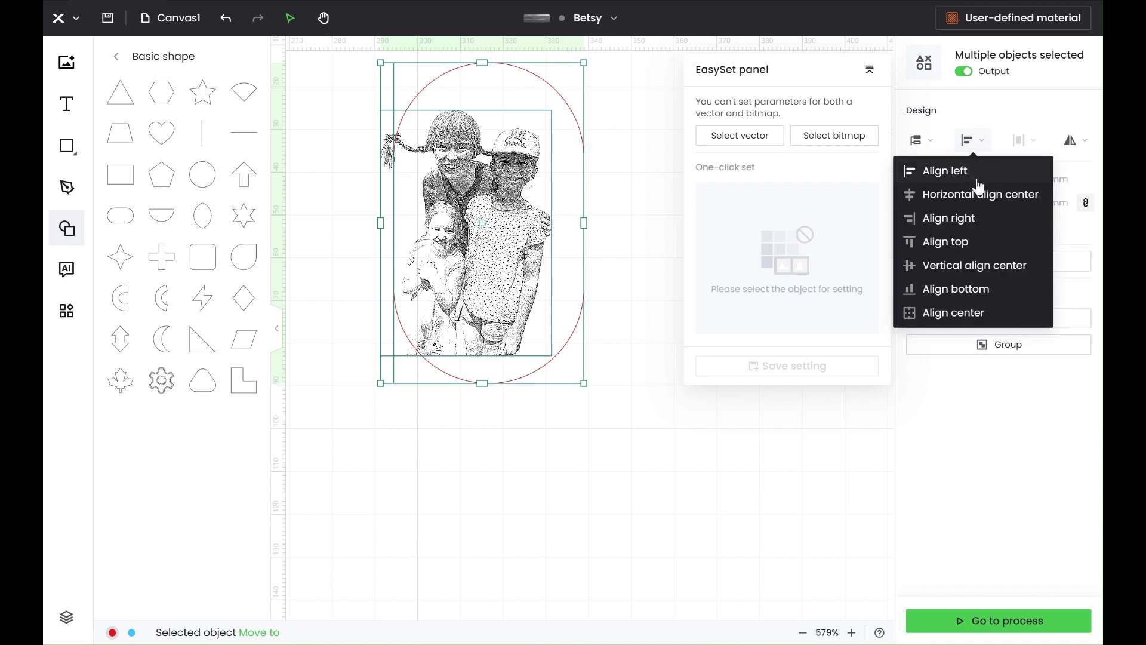
click(977, 194)
click(973, 142)
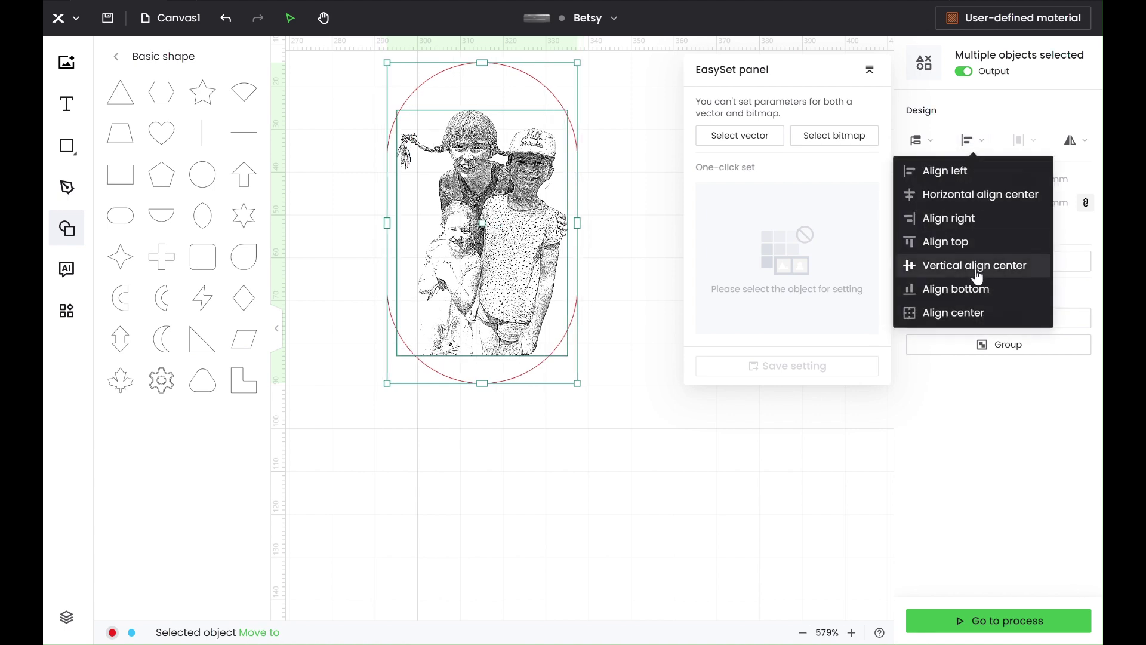
click(983, 264)
click(550, 505)
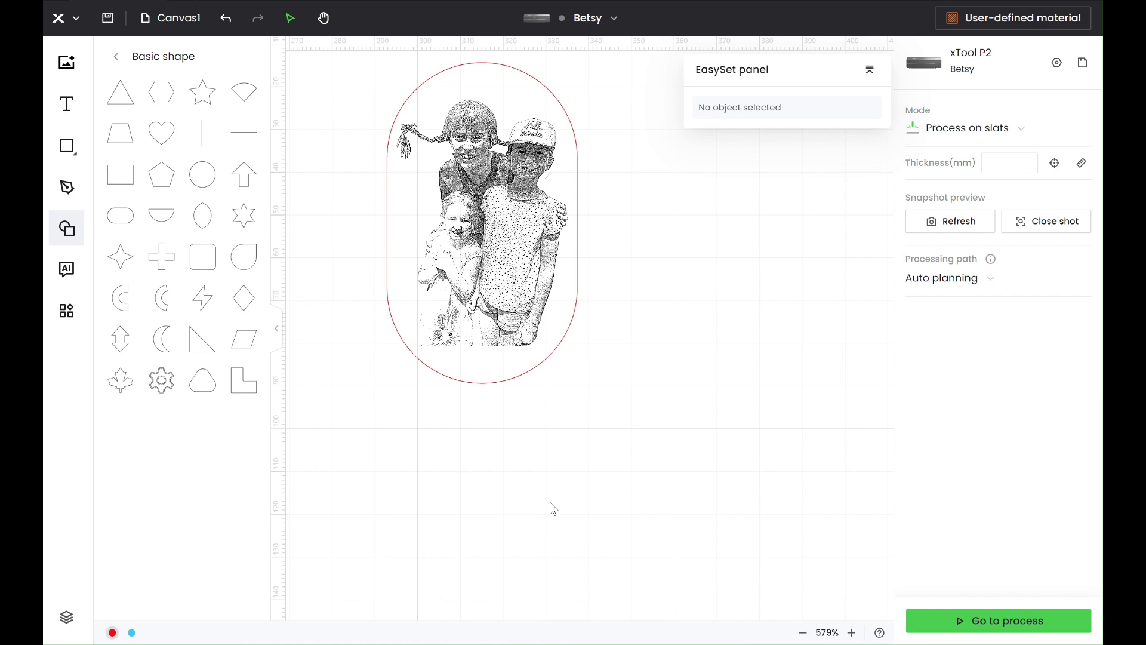
- Nudge the red oblong upward around the photo to about Y 11.4 mm, leaving more room above the heads
click(491, 295)
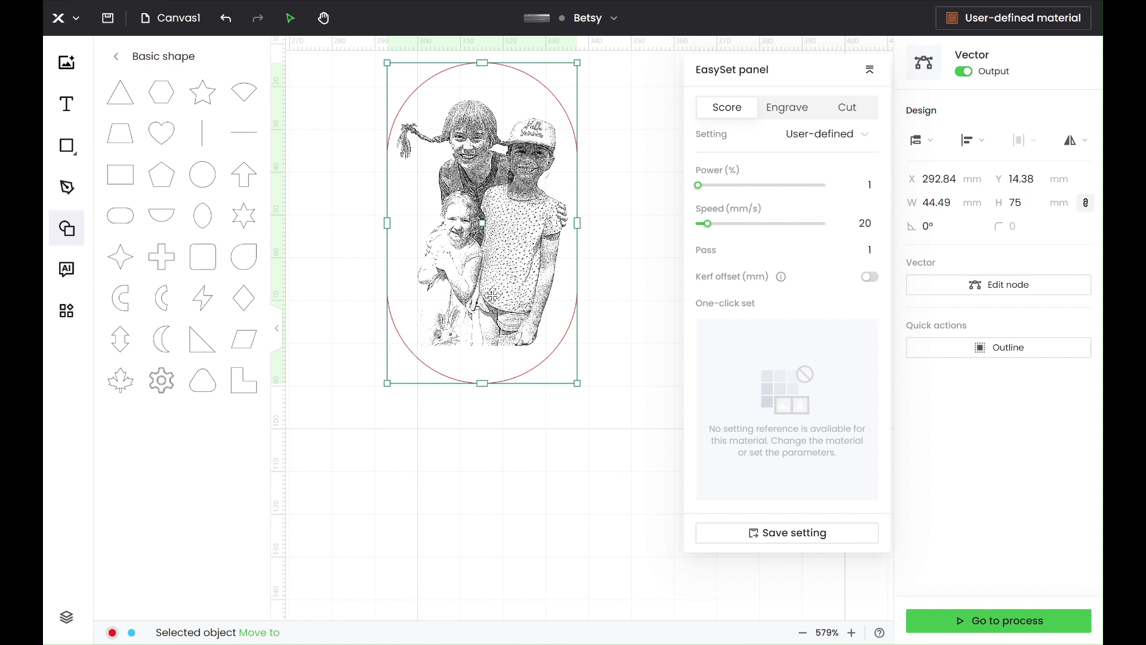
key(Up)
key(Up)
key(Up)
key(Up)
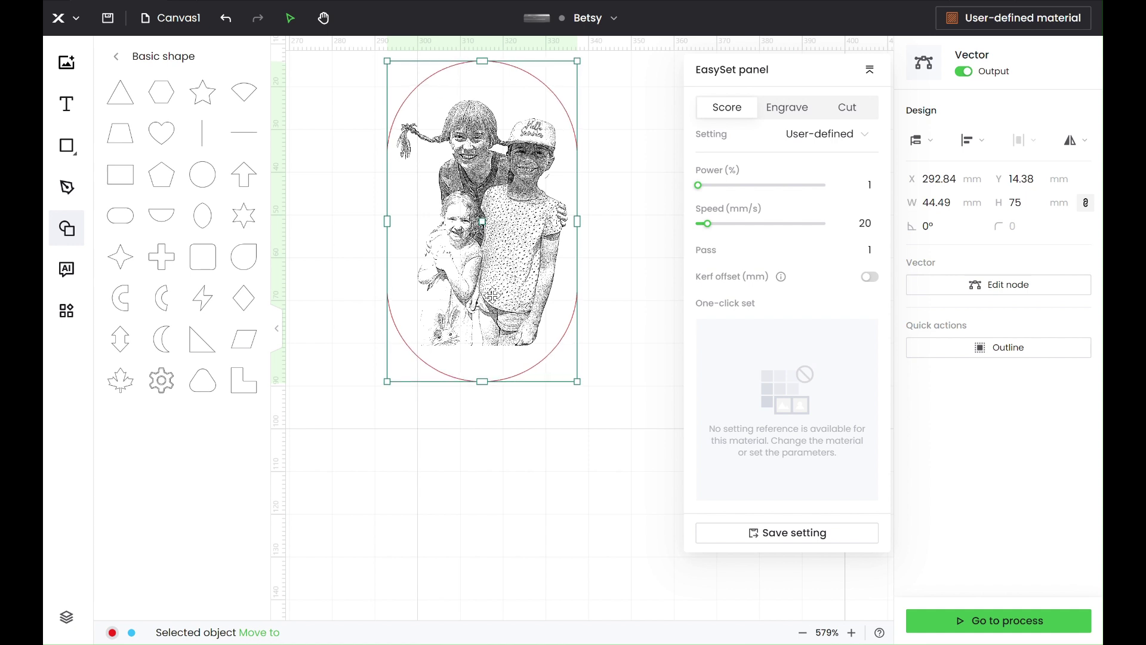
key(Up)
key(Up)
key(Up)
key(Up)
key(Up)
key(Up)
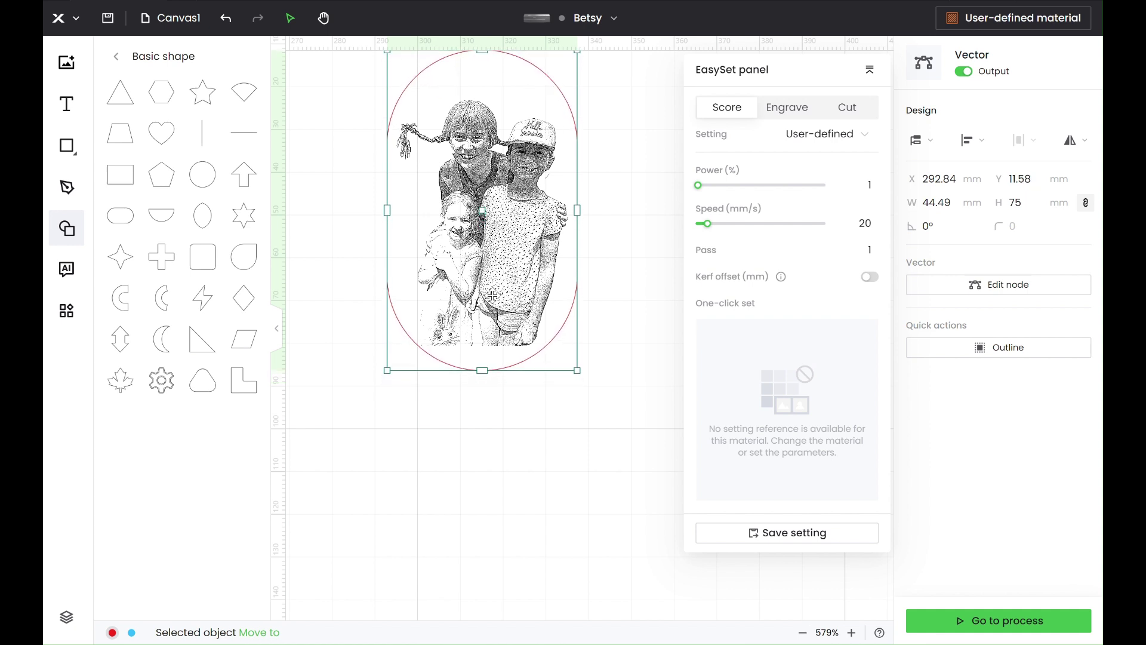
click(460, 481)
scroll(461, 481, up, 3)
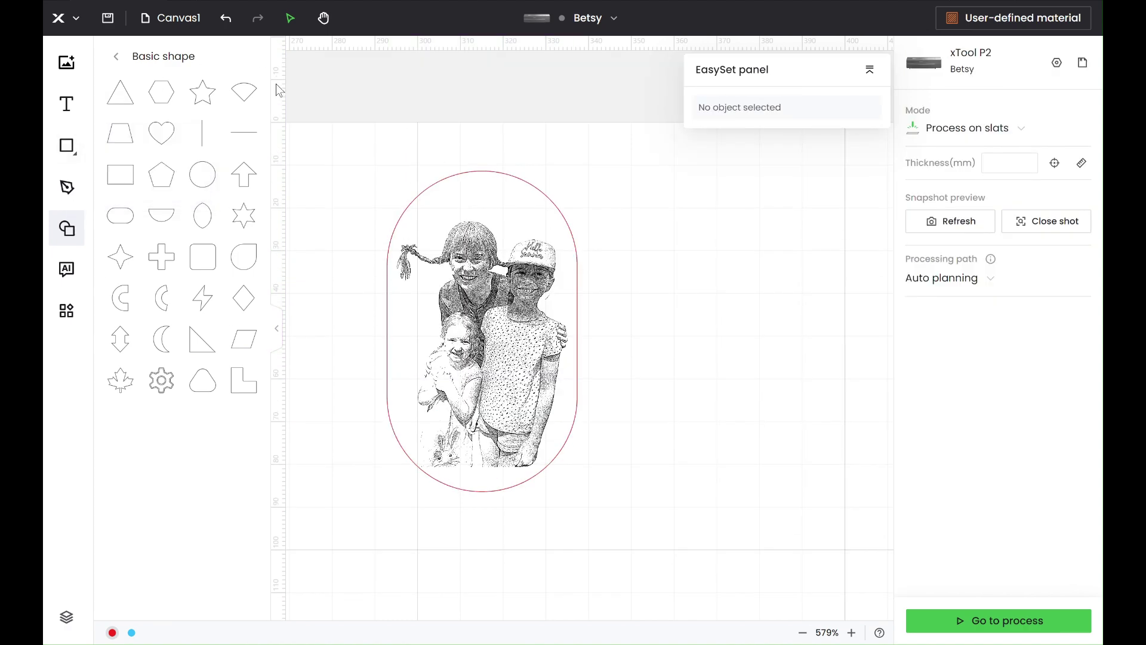
- Add a circle for the hanging hole and set its width to 3 mm with proportions locked
click(202, 174)
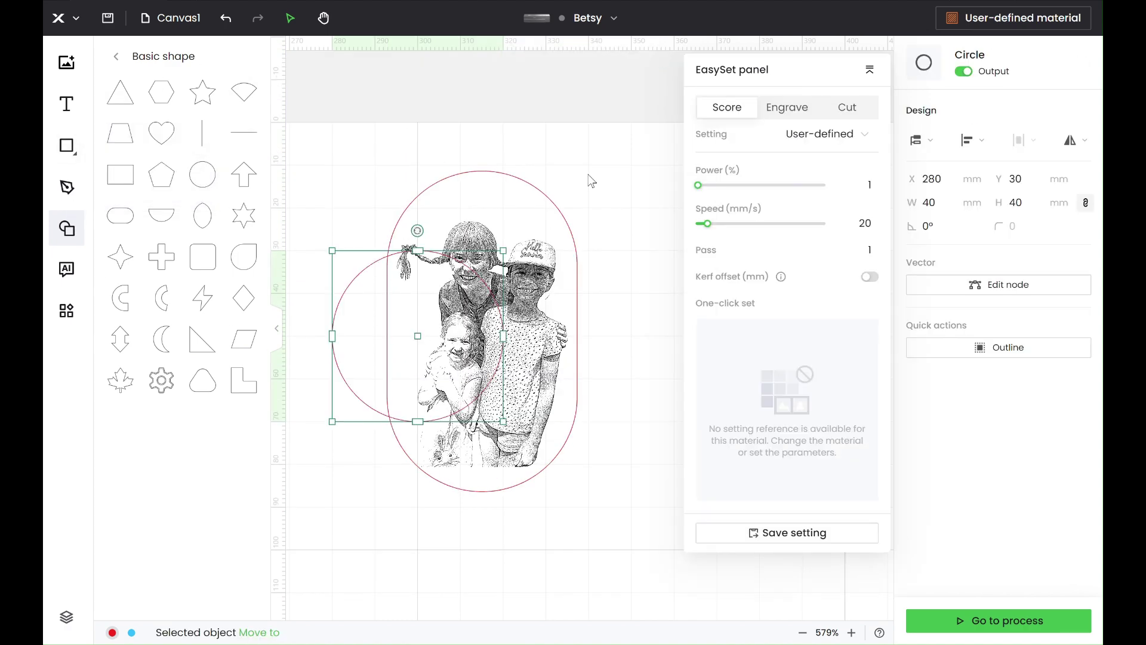
click(938, 203)
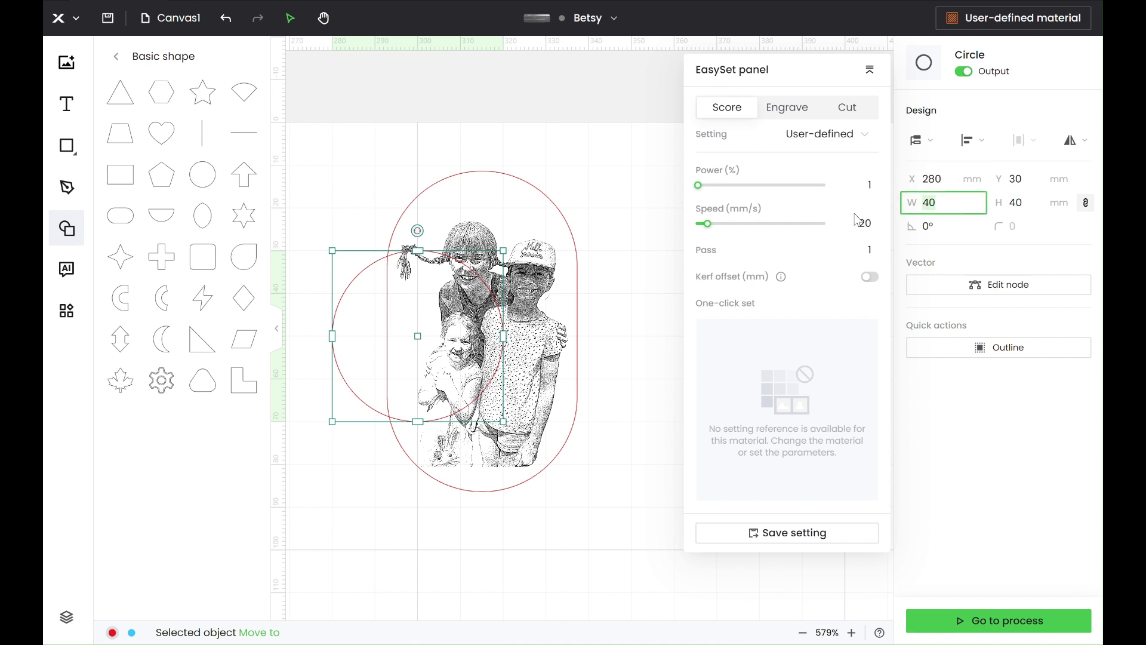
text(3)
key(Return)
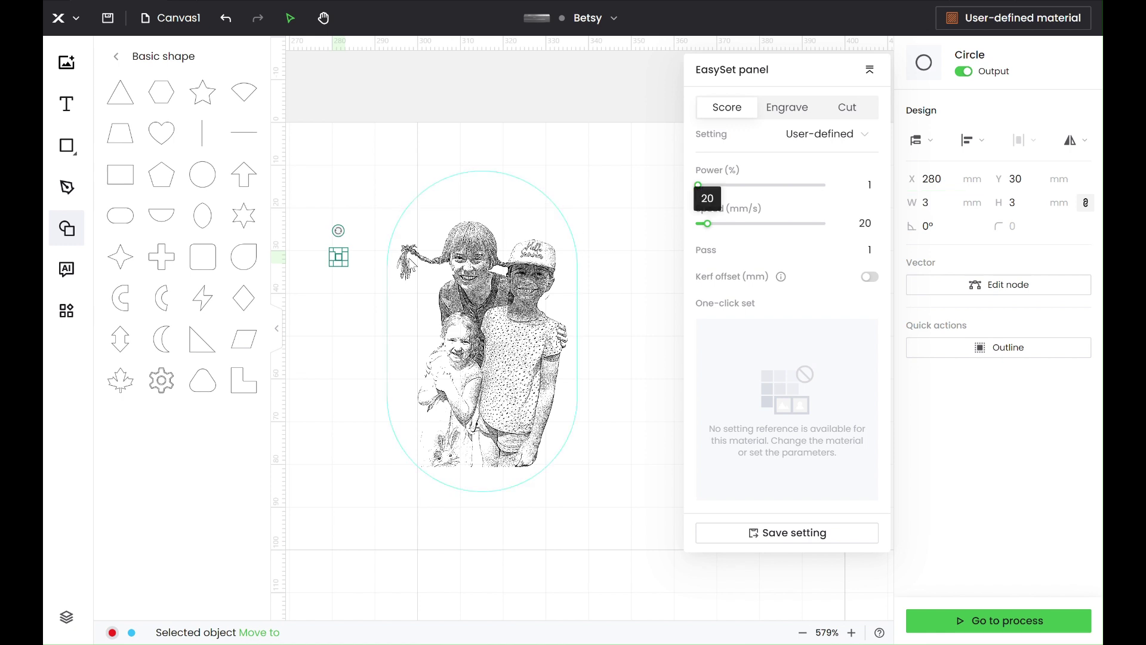
- Move the 3 mm circle inside the oblong's upper end, above the photo, to about X 314.8, Y 15.7 mm
click(350, 170)
click(392, 243)
drag(392, 243, 478, 203)
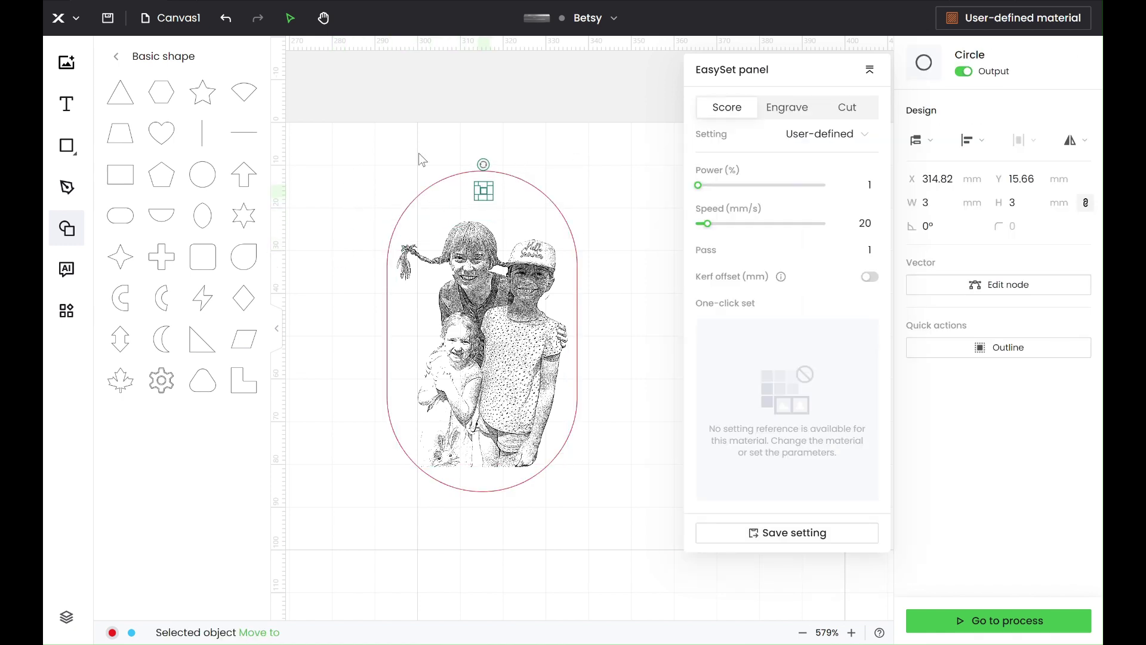
- Align the small circle and the oblong to the same horizontal centre
drag(422, 115, 529, 211)
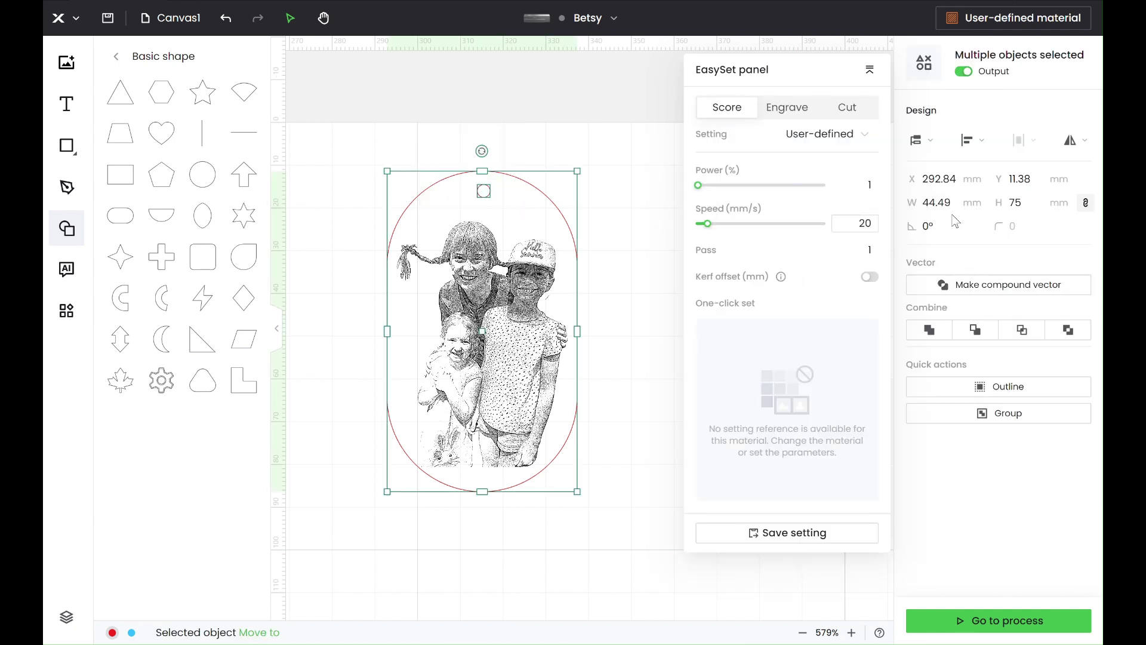
click(979, 146)
click(949, 192)
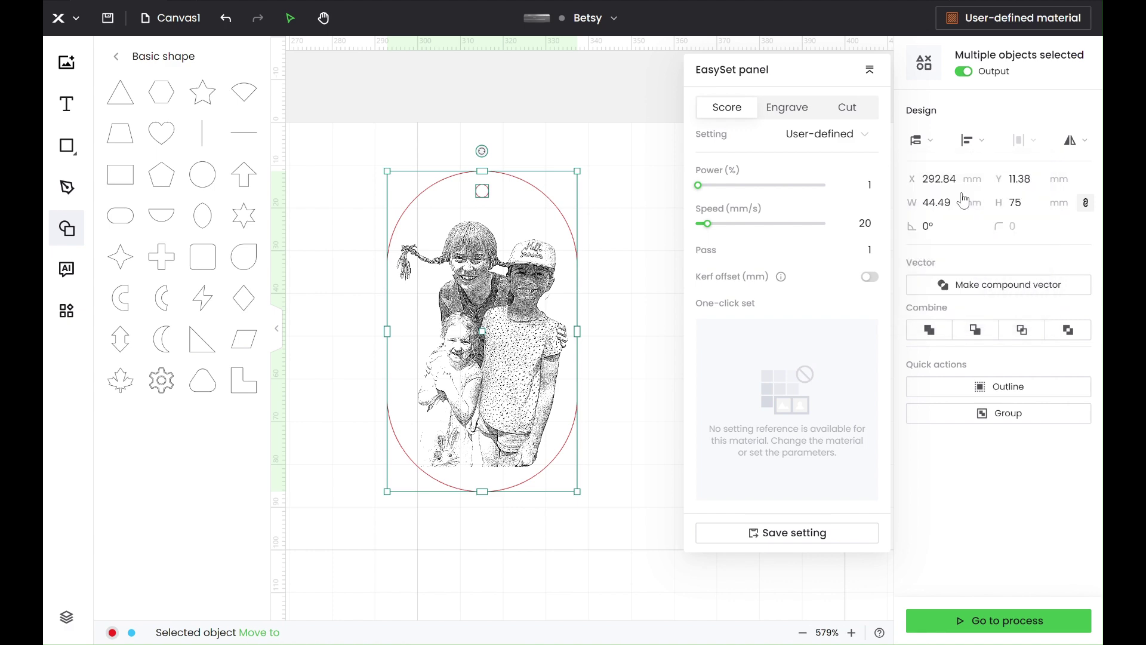
click(571, 132)
- Duplicate the oblong with its hole, without the photo, and place the copy left of the original at about X 239, Y 14 mm
scroll(570, 131, down, 4)
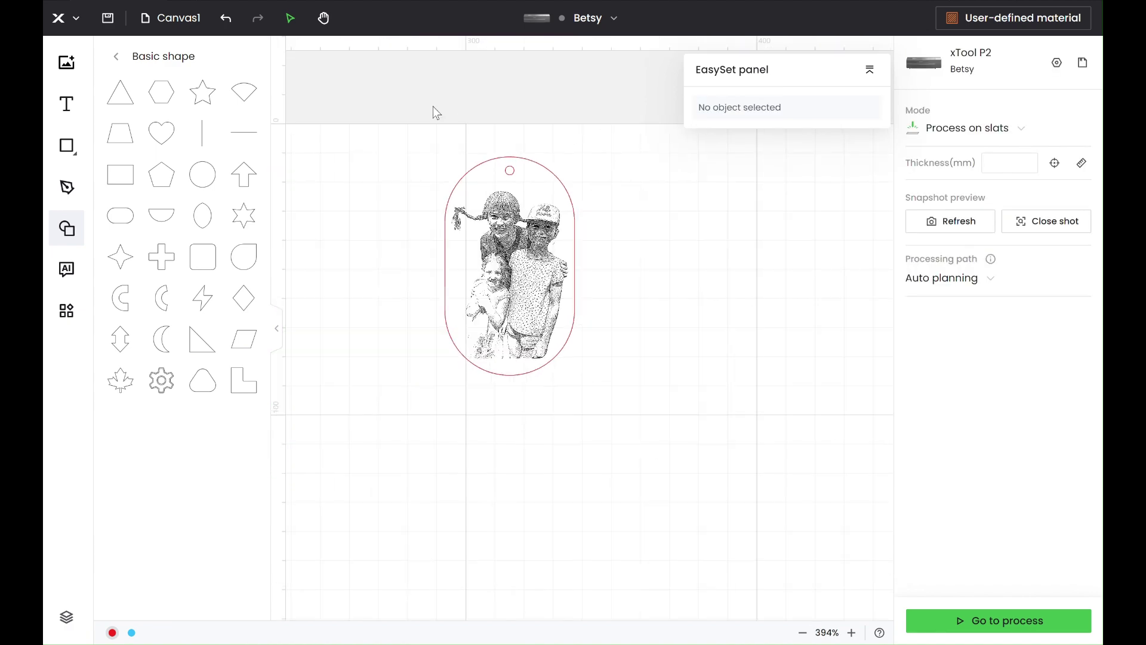
scroll(432, 107, up, 2)
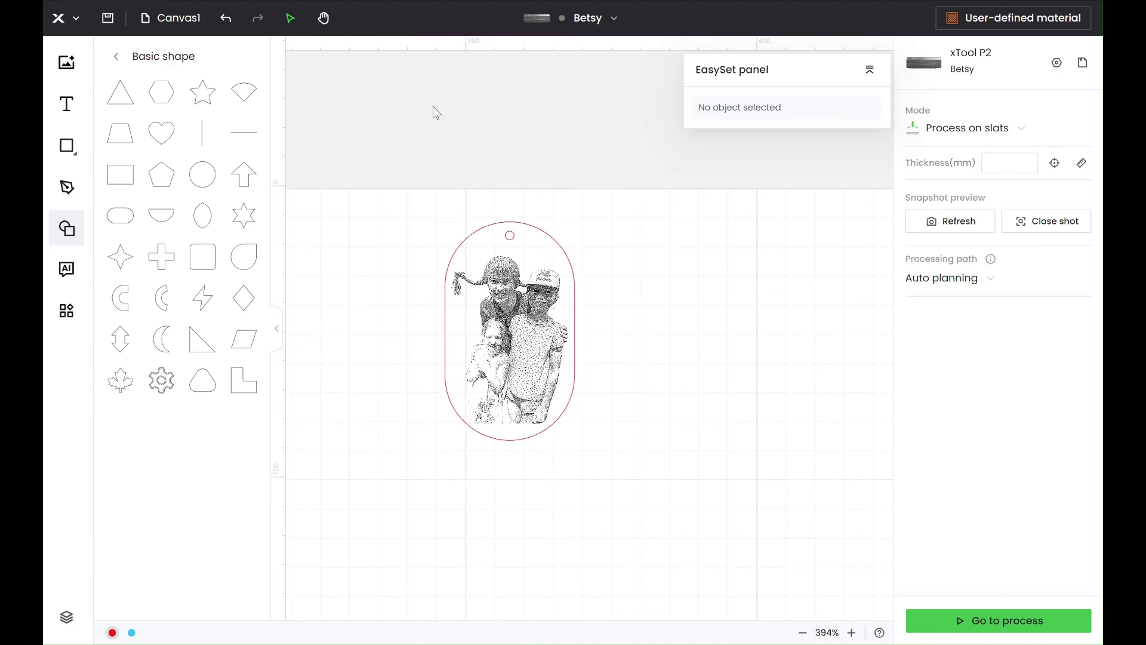
drag(407, 166, 599, 248)
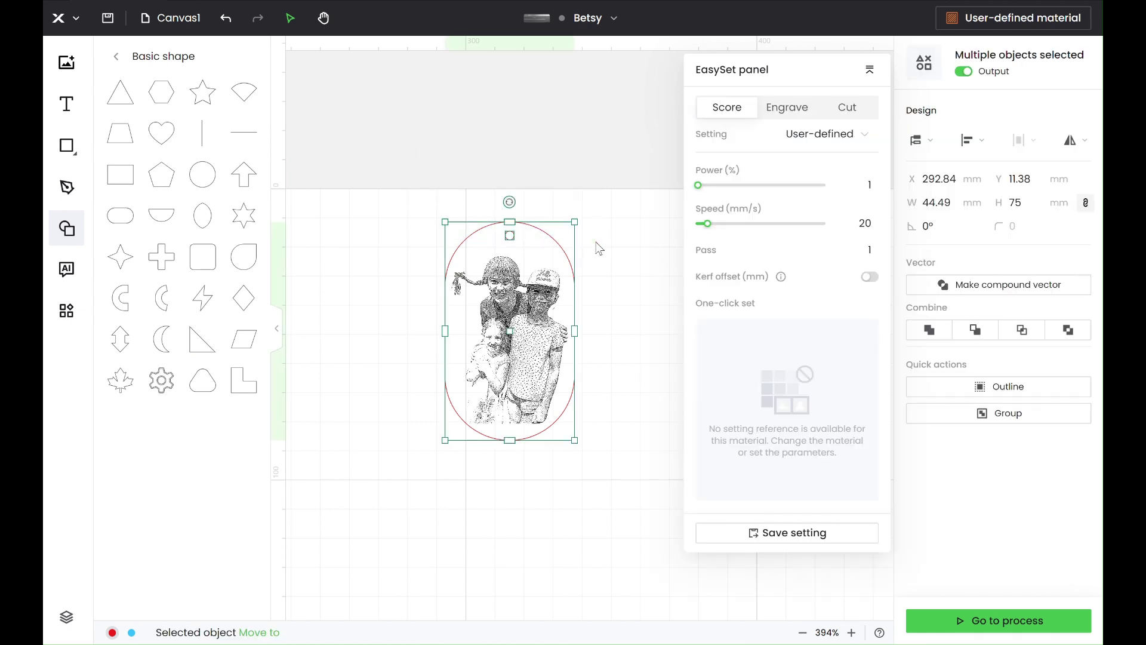
key(ctrl+d)
drag(510, 305, 342, 300)
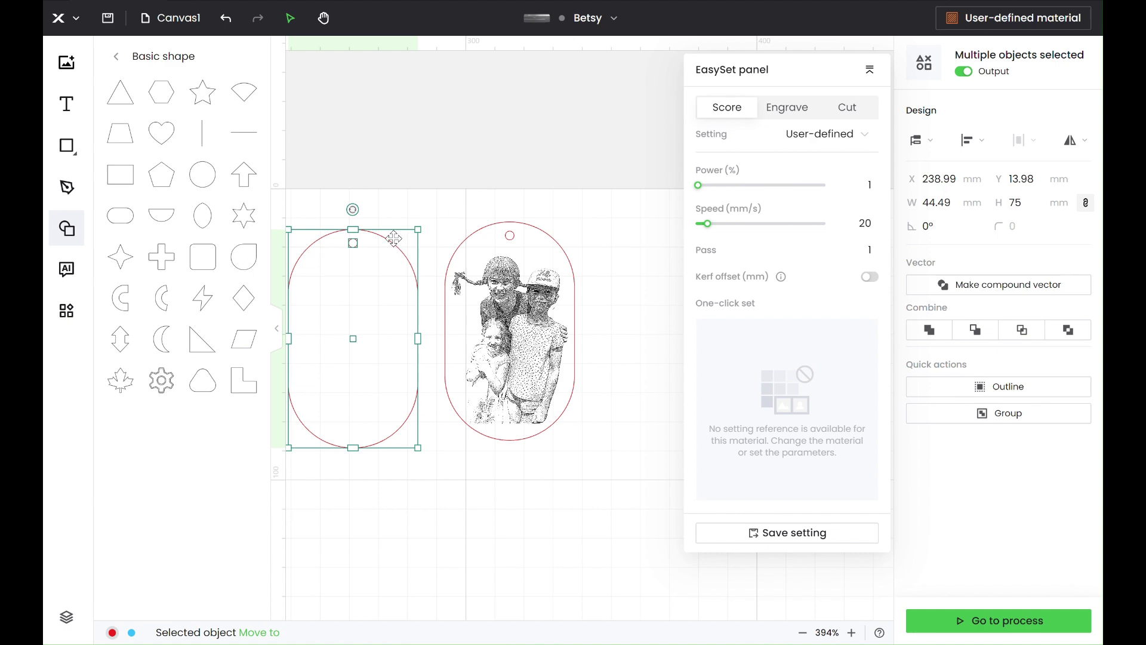
scroll(394, 188, down, 3)
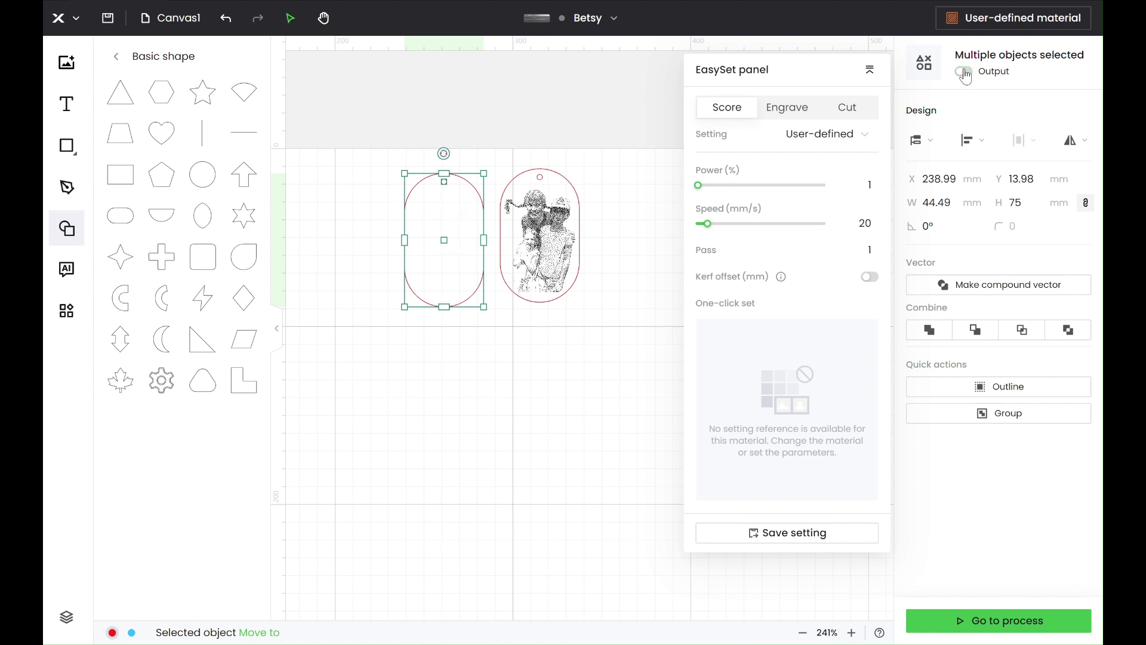
click(370, 107)
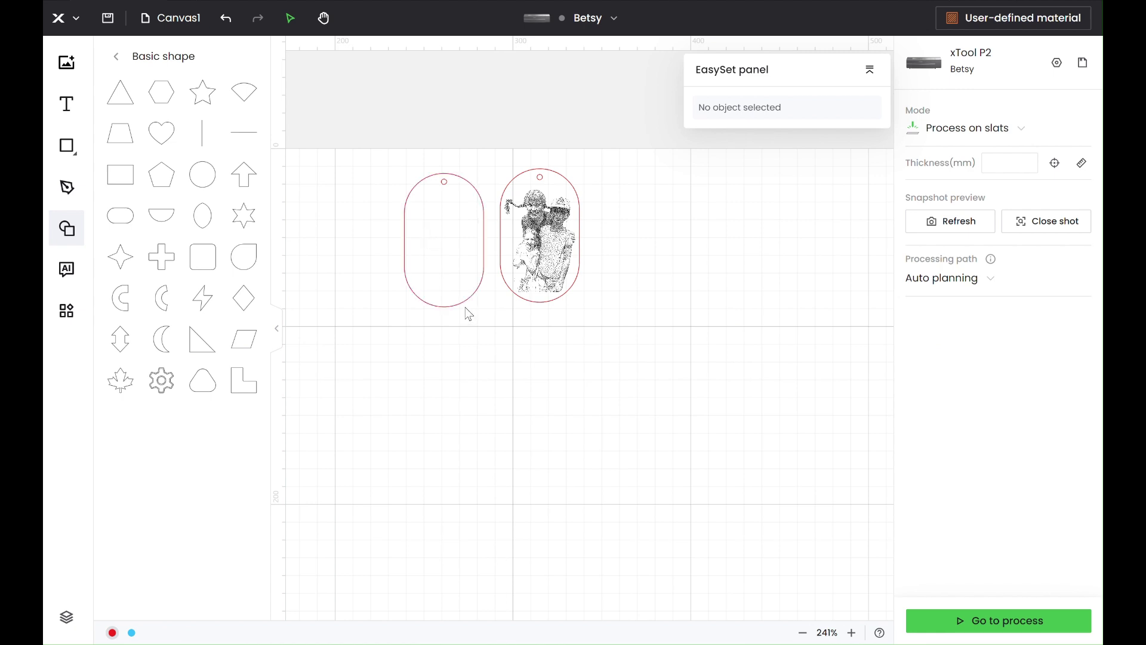
- Add a text object at the lower end of the blank oblong and enter the person's first name in capitals
click(66, 104)
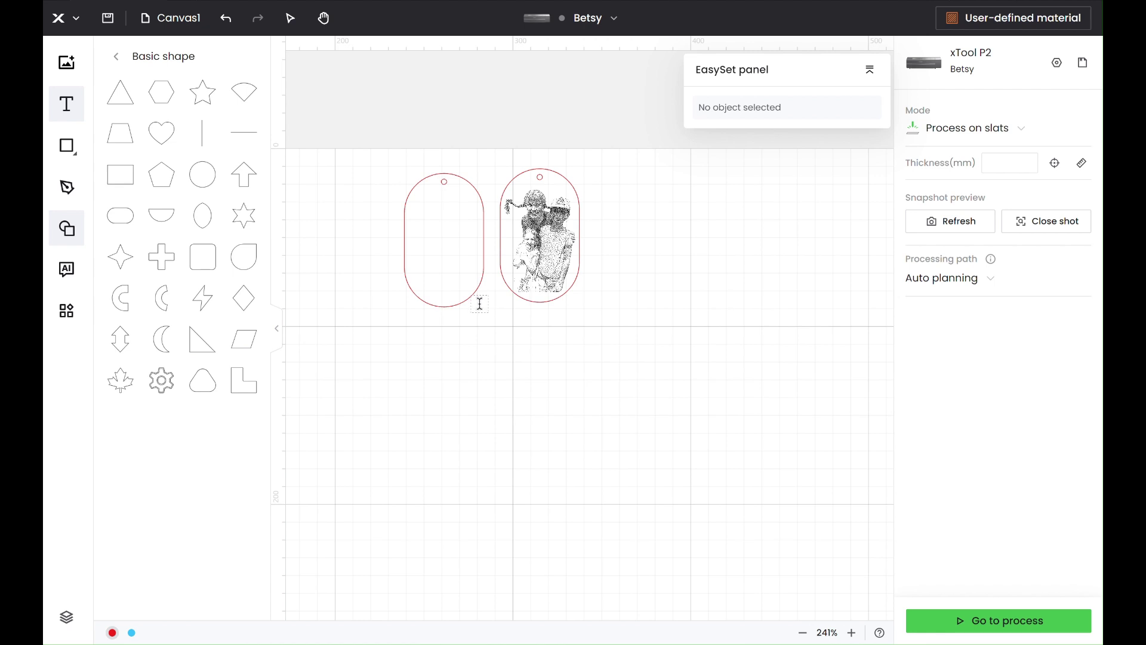
click(439, 288)
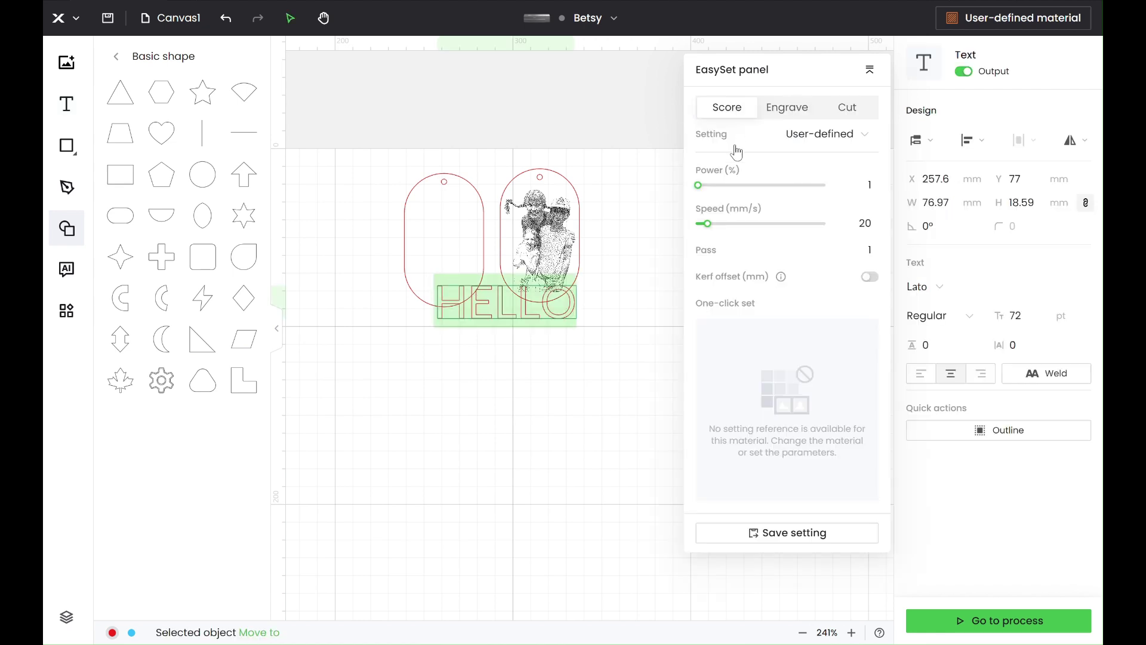
text(ELSIE)
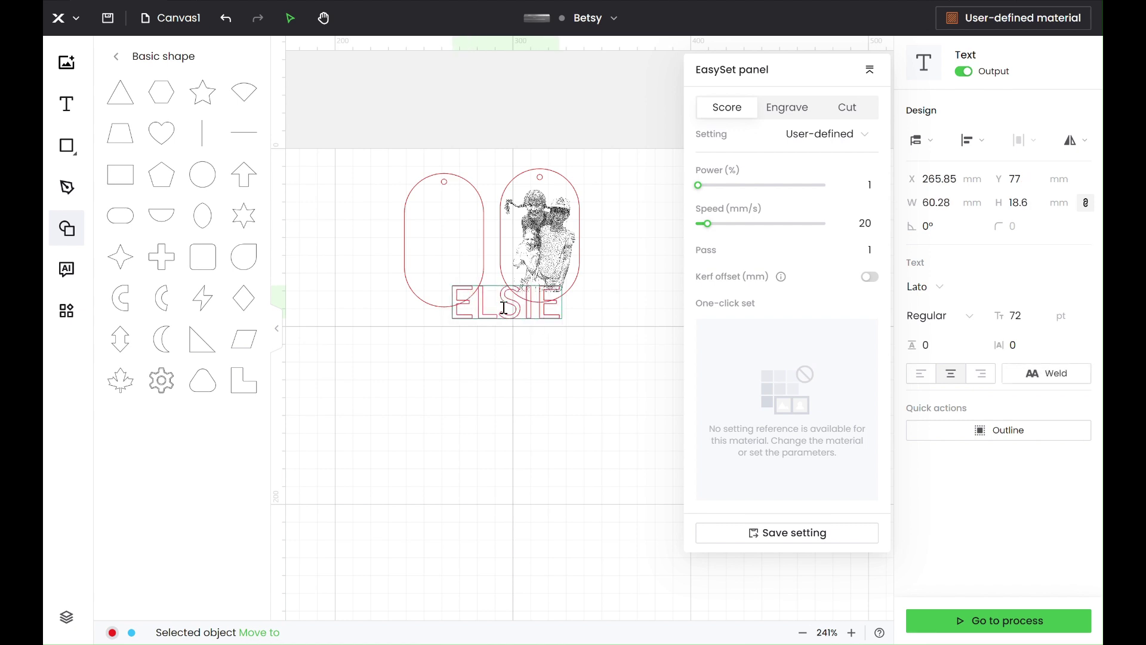
- Assign the name text the blue layer colour
double_click(501, 307)
right_click(496, 303)
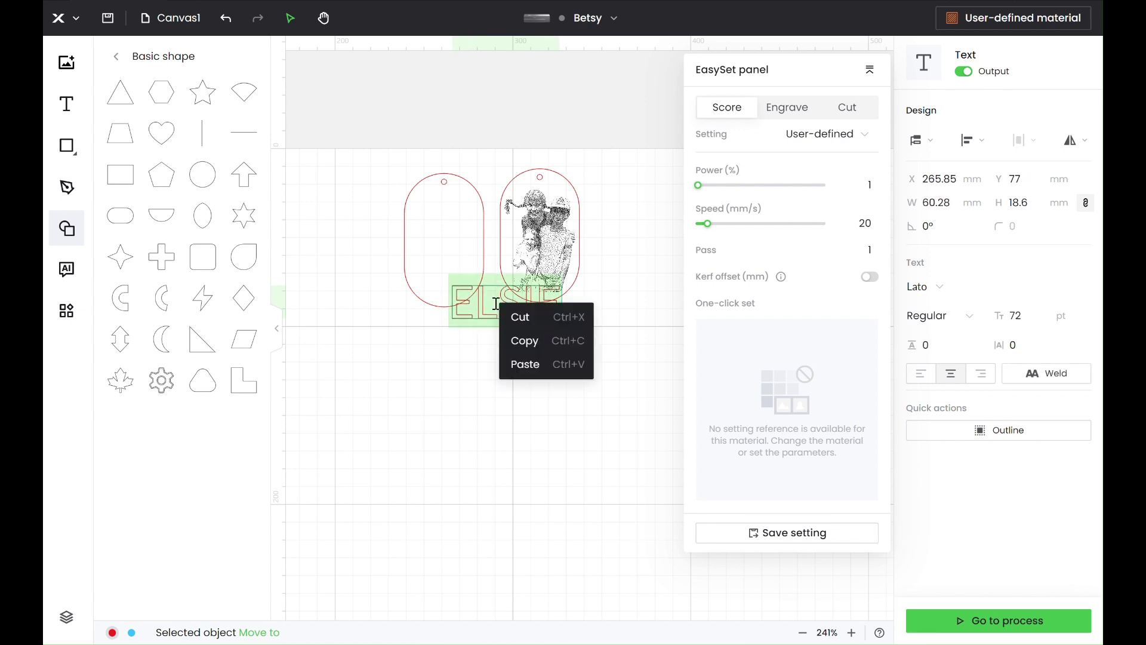
key(Escape)
click(593, 430)
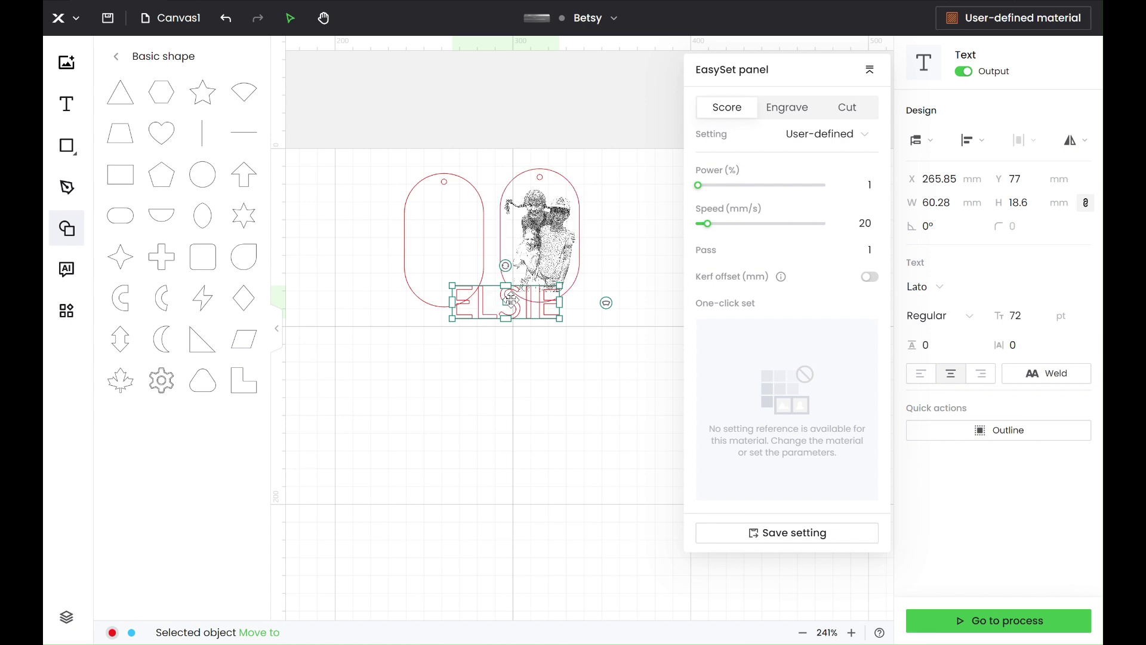
right_click(510, 298)
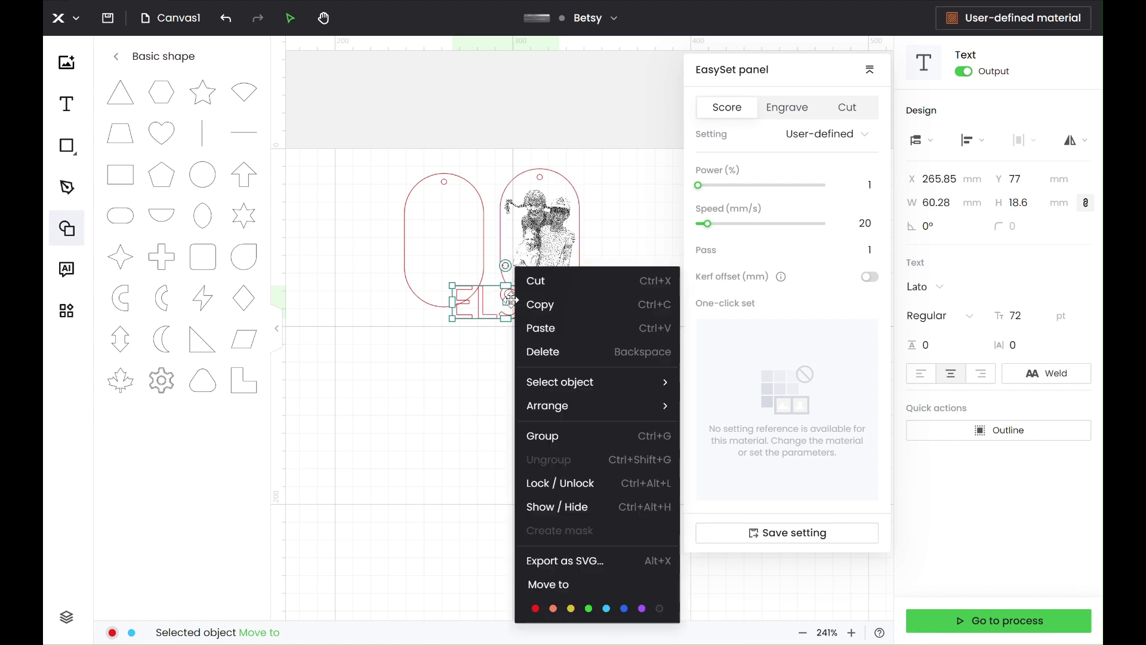
click(628, 610)
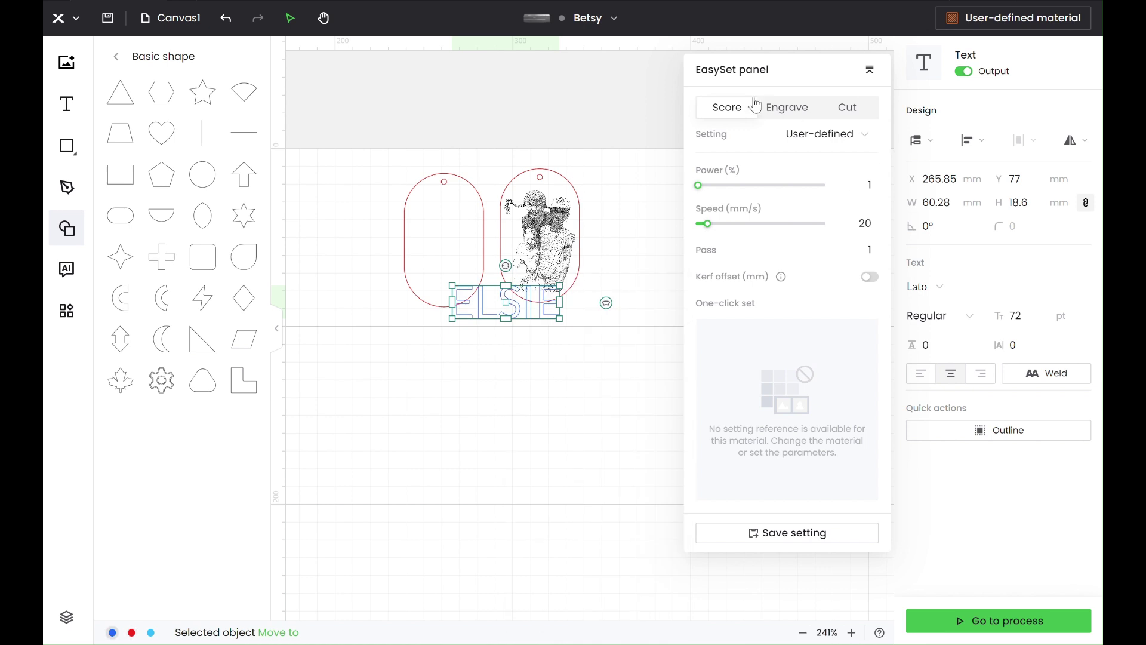
- Set the blue name text's processing type to Engrave and keep the text selected
click(777, 112)
click(589, 378)
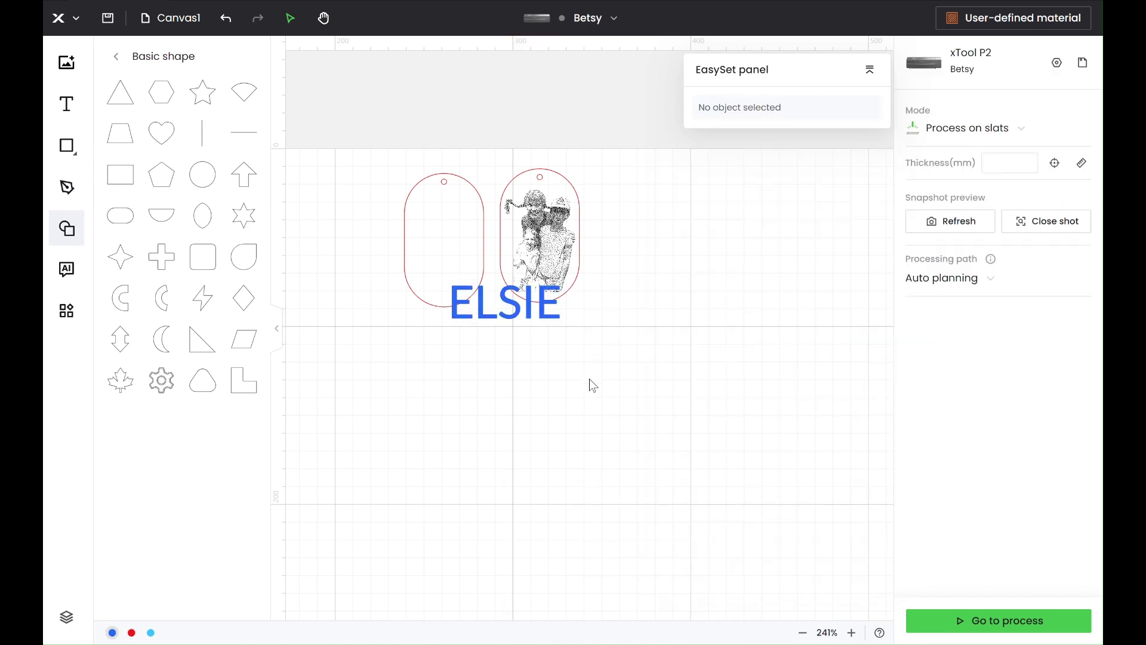
click(530, 317)
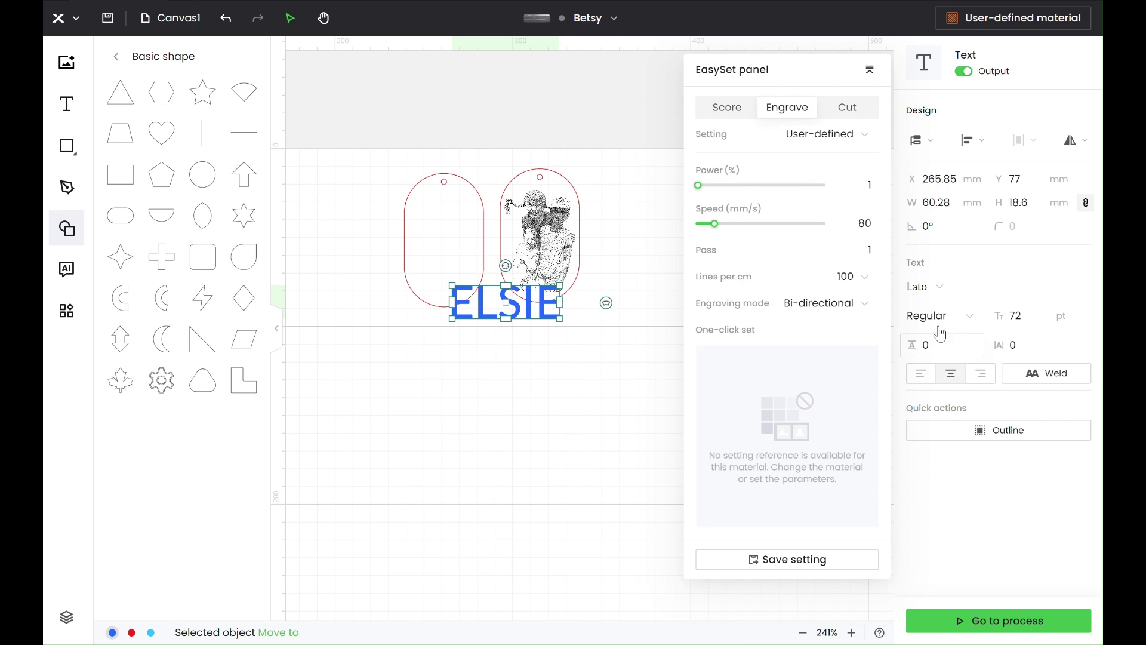
- Set the name text's font to Franklin Gothic Heavy
click(935, 294)
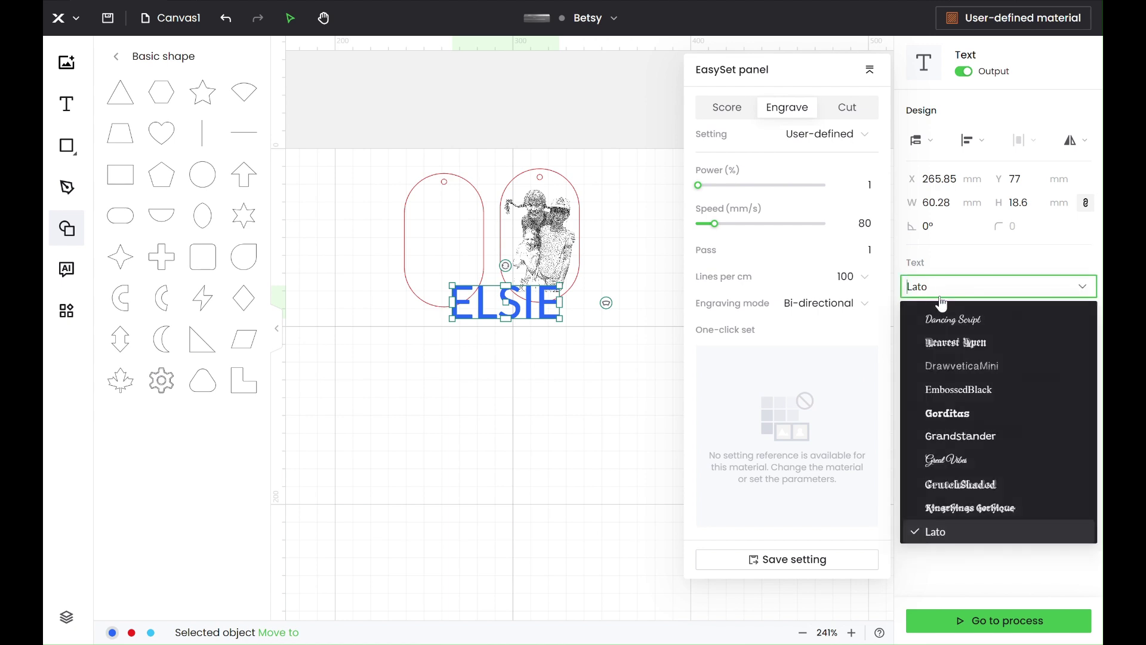
scroll(982, 418, down, 5)
scroll(983, 417, down, 2)
scroll(983, 418, down, 3)
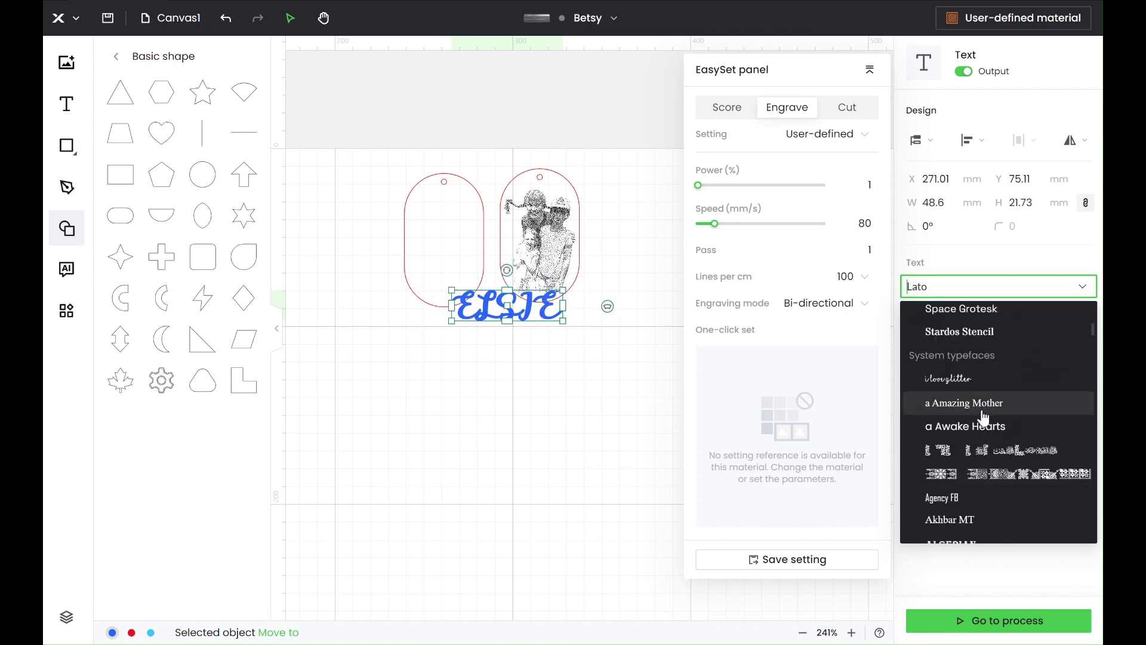
scroll(984, 417, down, 8)
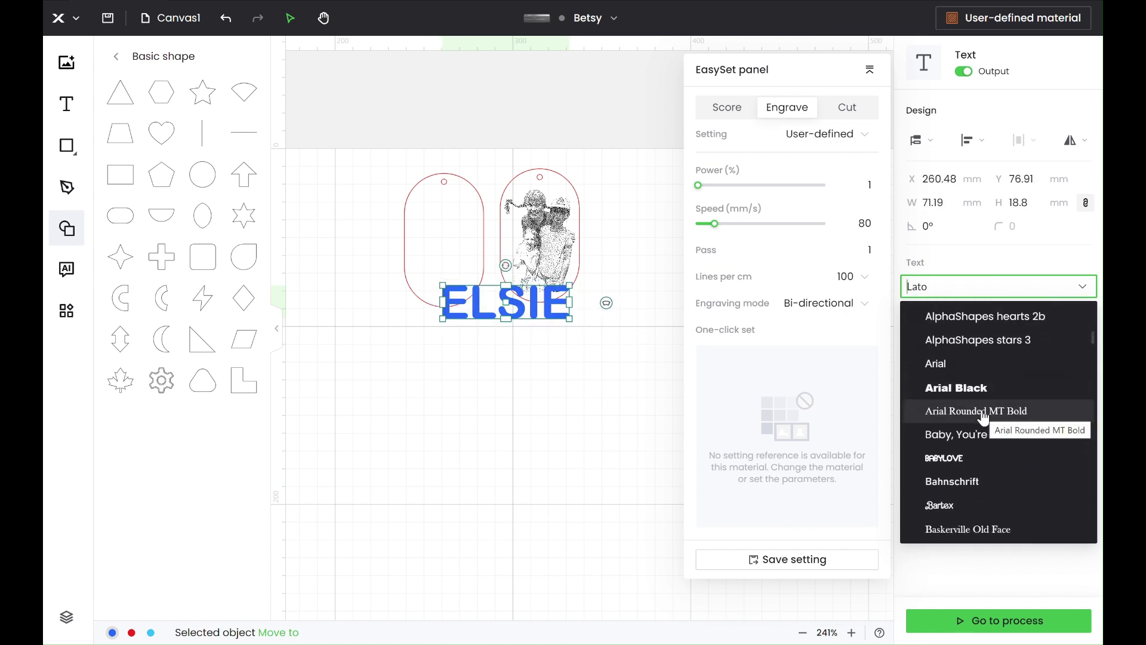
scroll(983, 418, down, 3)
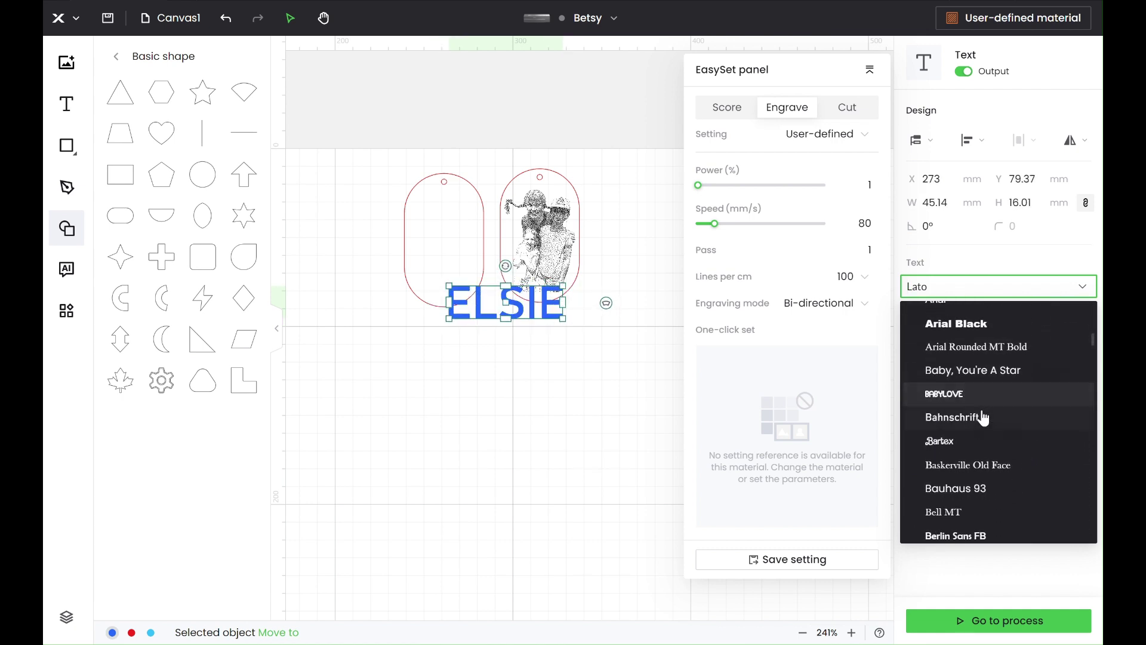
scroll(984, 418, down, 1)
scroll(984, 418, down, 2)
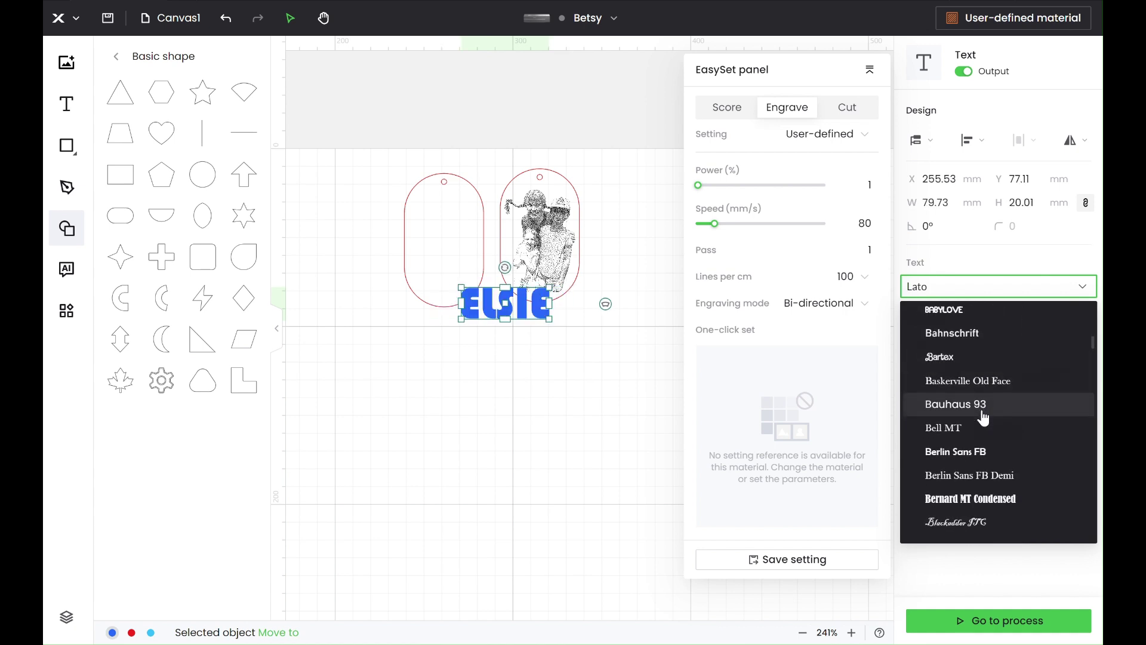
scroll(983, 418, down, 5)
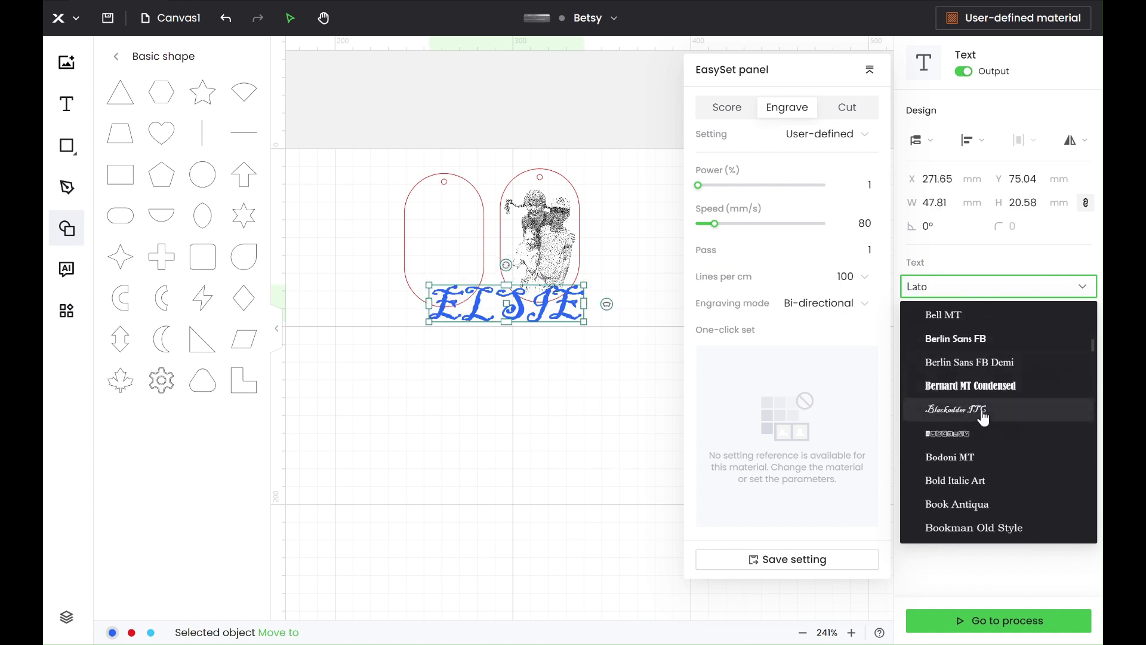
scroll(983, 418, down, 12)
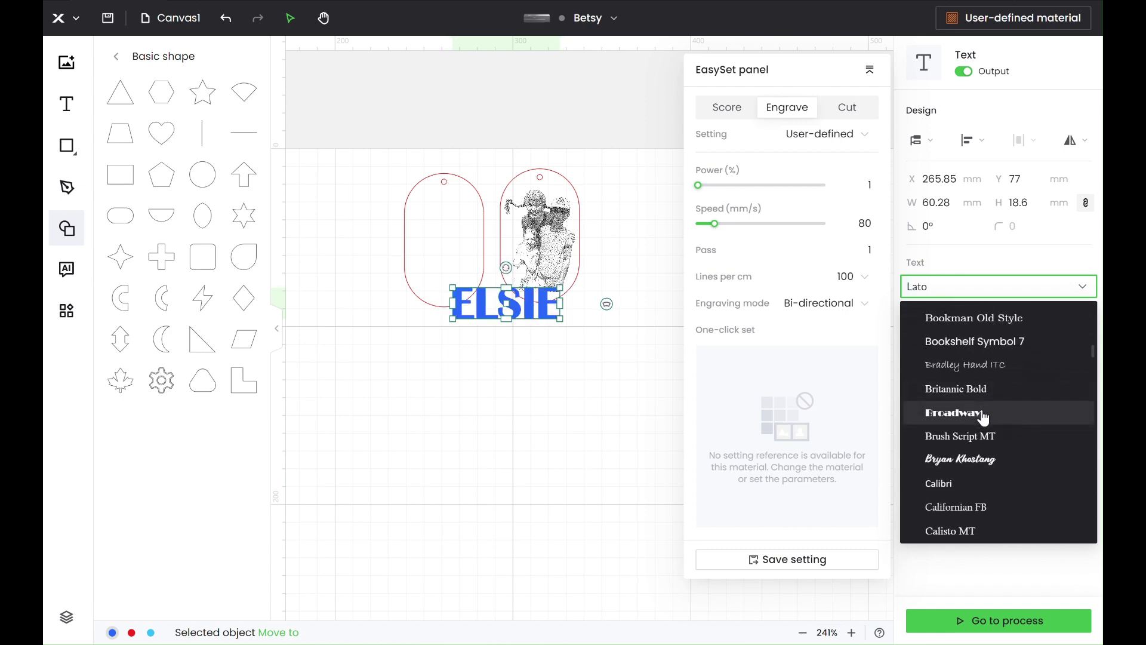
scroll(984, 418, down, 3)
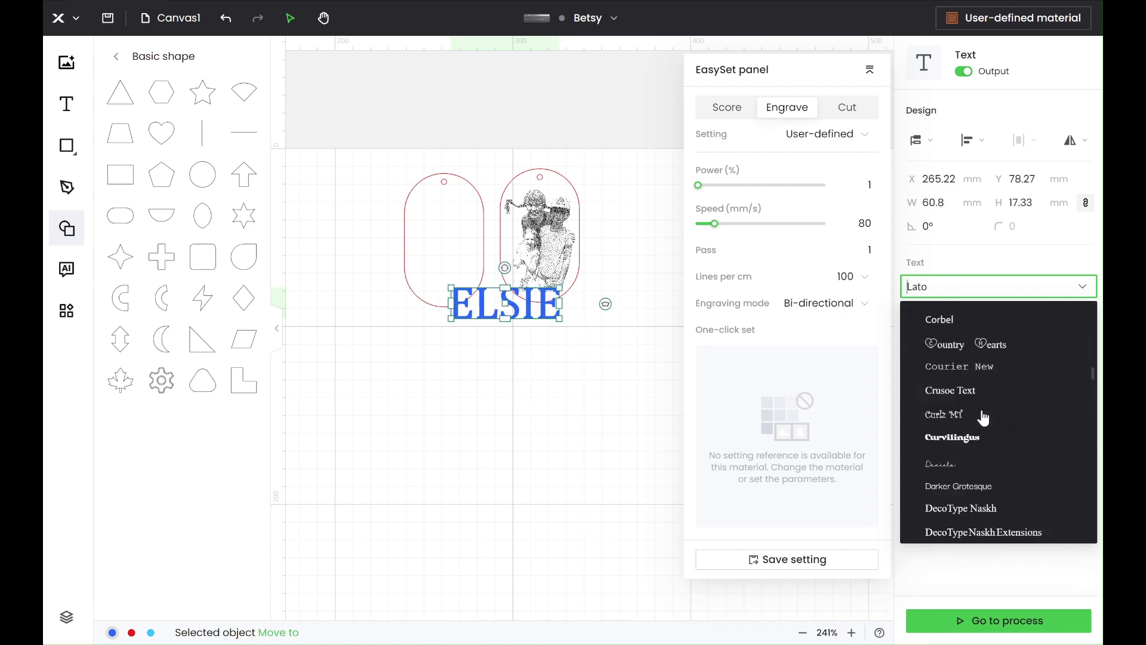
scroll(984, 418, down, 16)
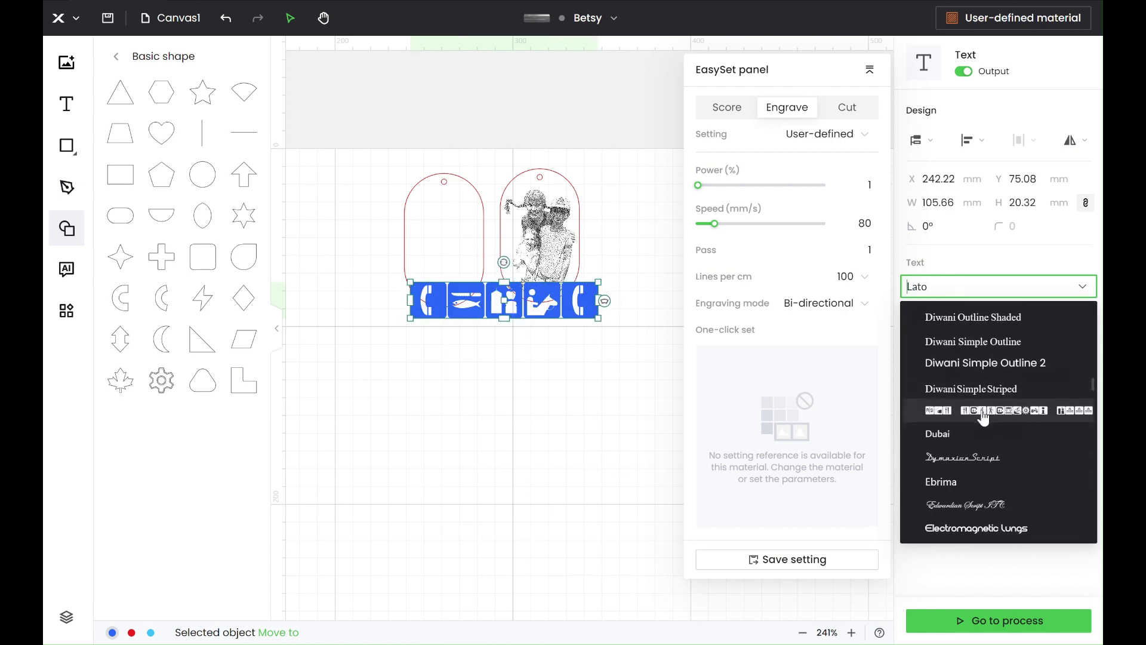
scroll(983, 418, down, 7)
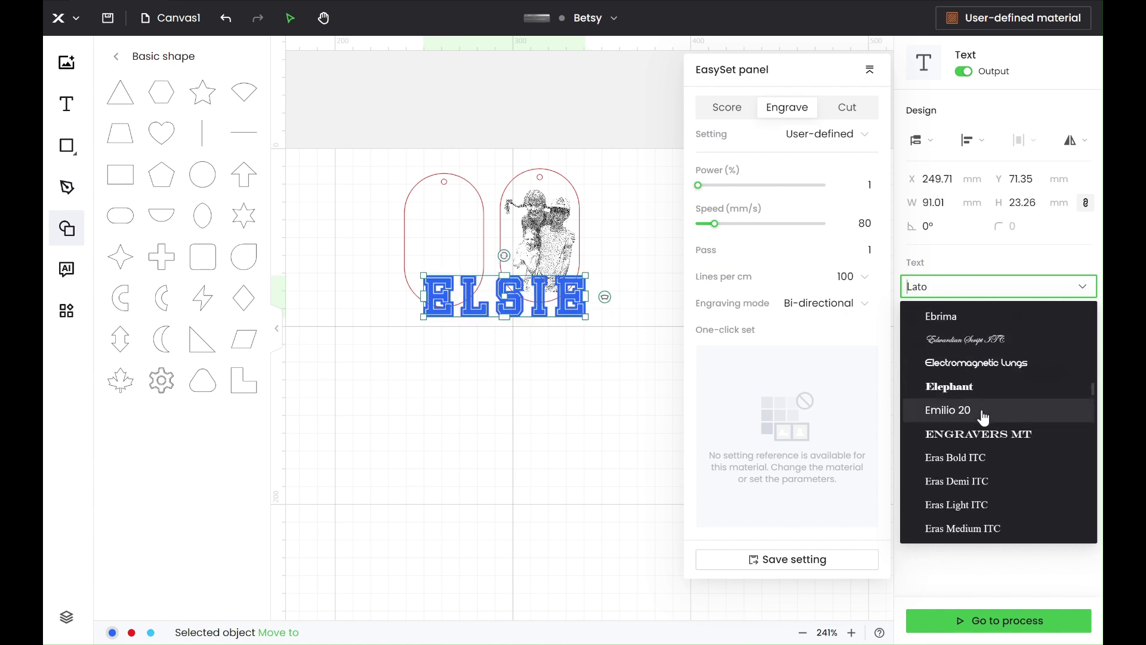
scroll(983, 416, down, 3)
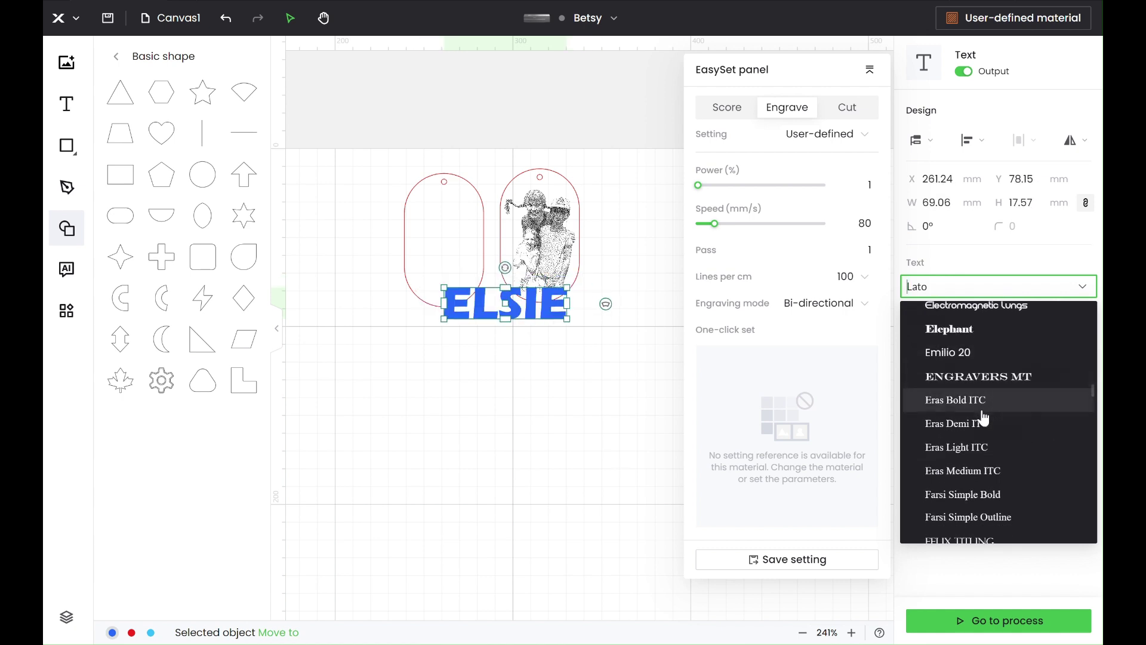
scroll(984, 419, down, 5)
scroll(984, 418, down, 5)
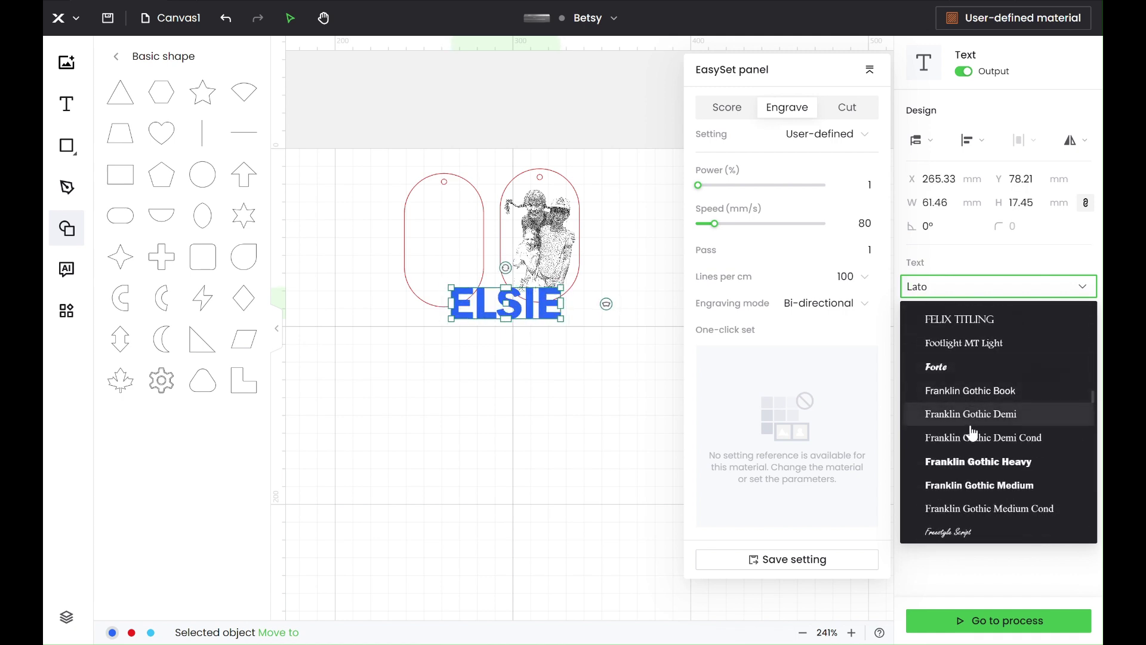
click(975, 462)
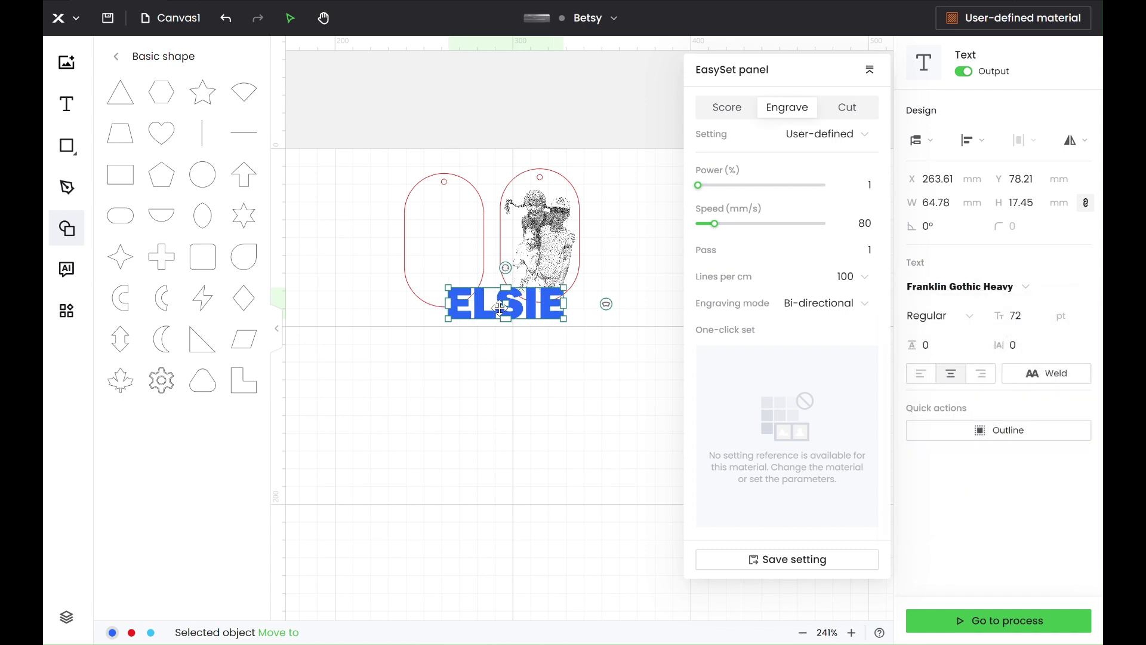
- Move the name text onto the blank oblong, try bending it into an arch, and undo the curve
drag(505, 304, 451, 244)
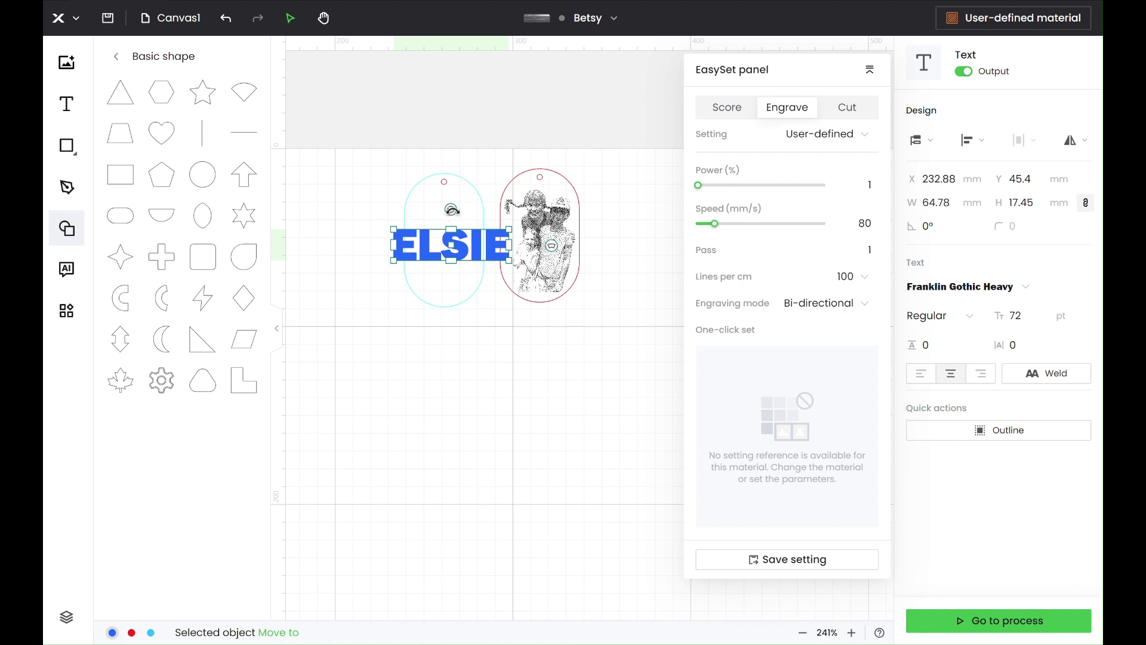
drag(451, 210, 538, 489)
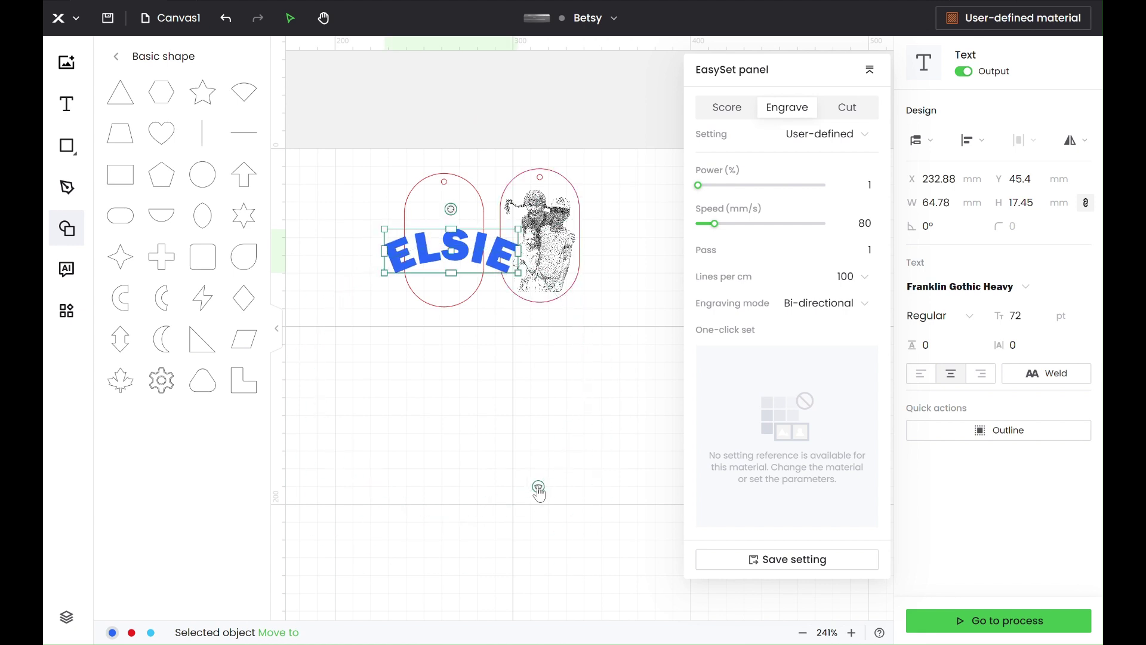
key(ctrl+z)
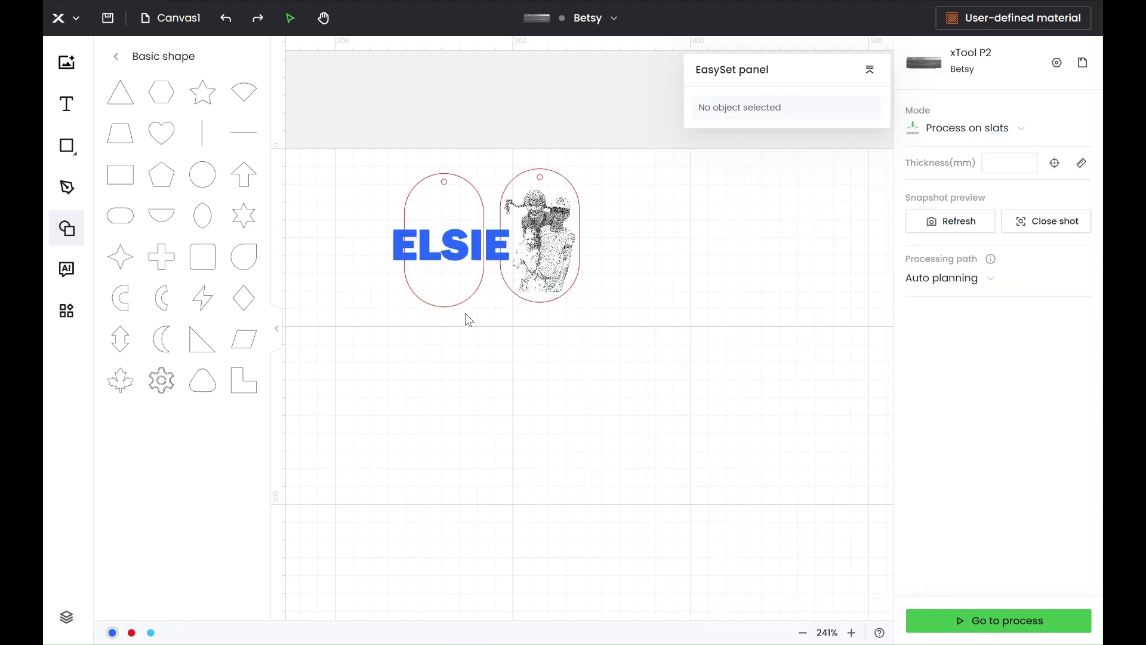
- Set the name text's width to 38 mm and place it just below the blank oblong's hole, at about Y 31 mm
click(444, 246)
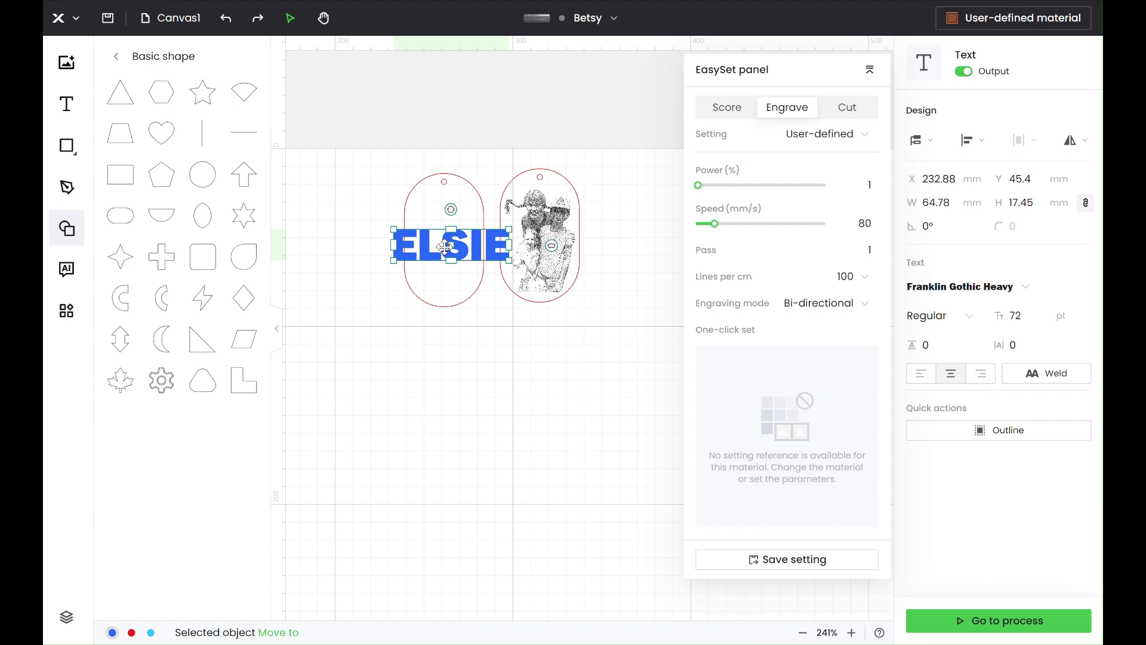
click(952, 202)
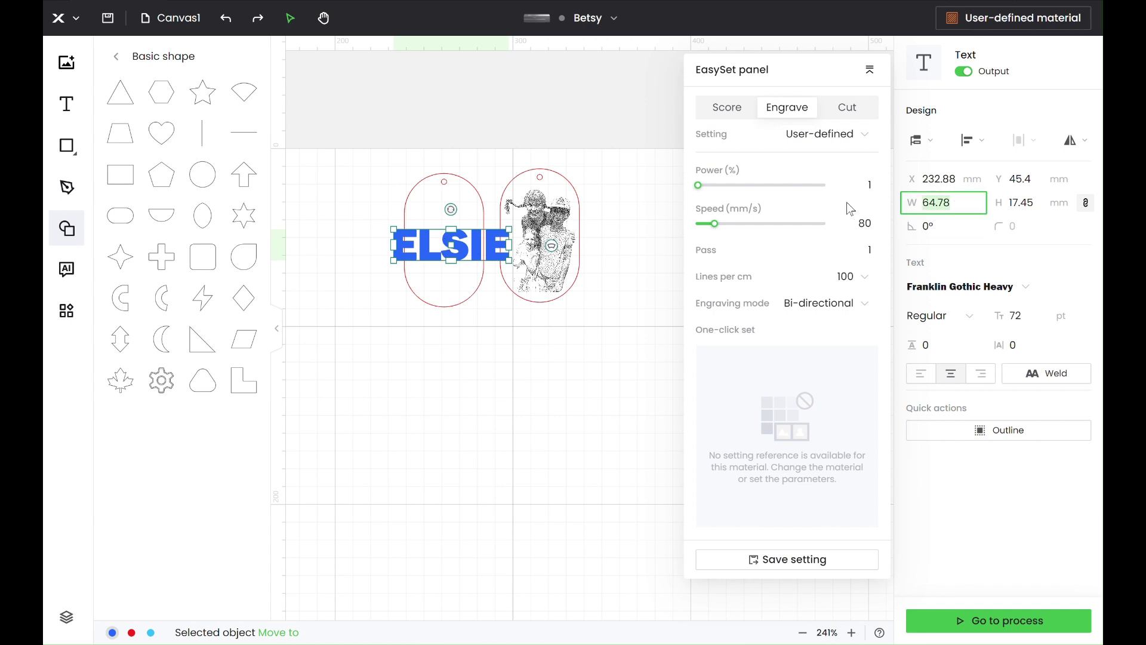
text(38)
key(Return)
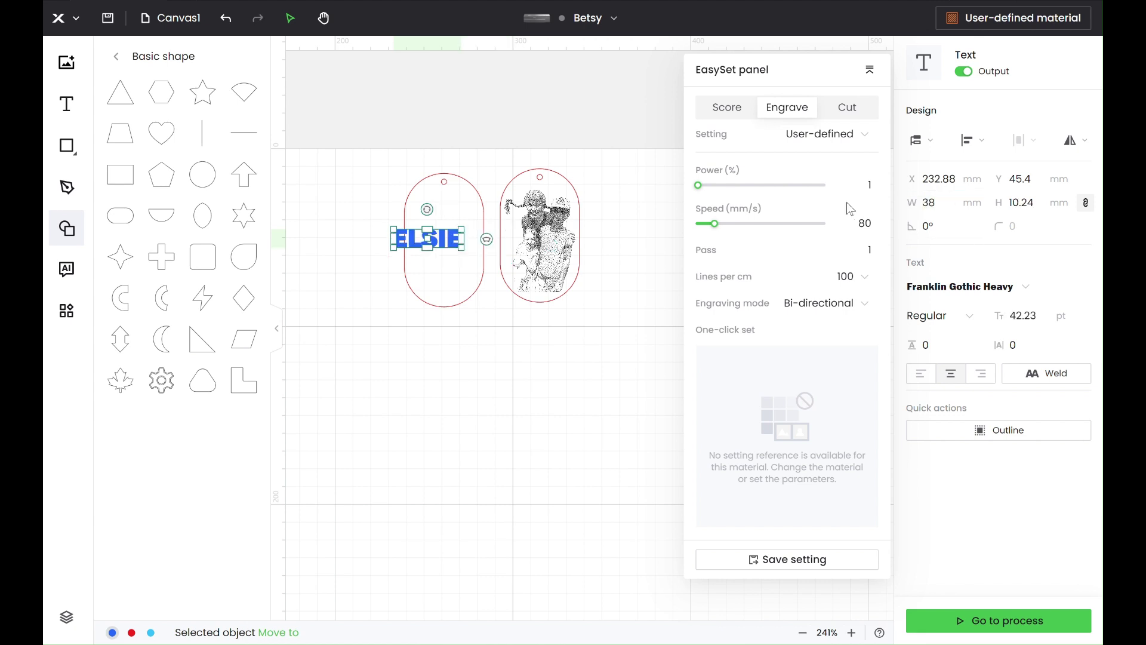
drag(428, 238, 445, 211)
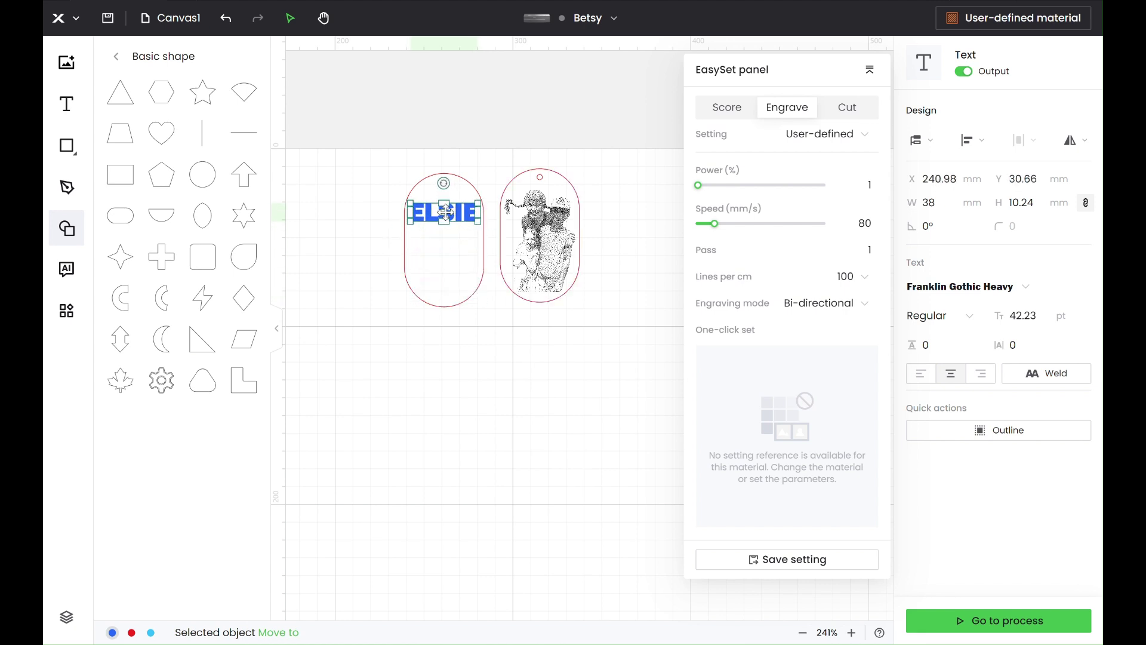
click(444, 353)
- Extend the name text with a second line reading SWE and a third line reading 2024
click(447, 216)
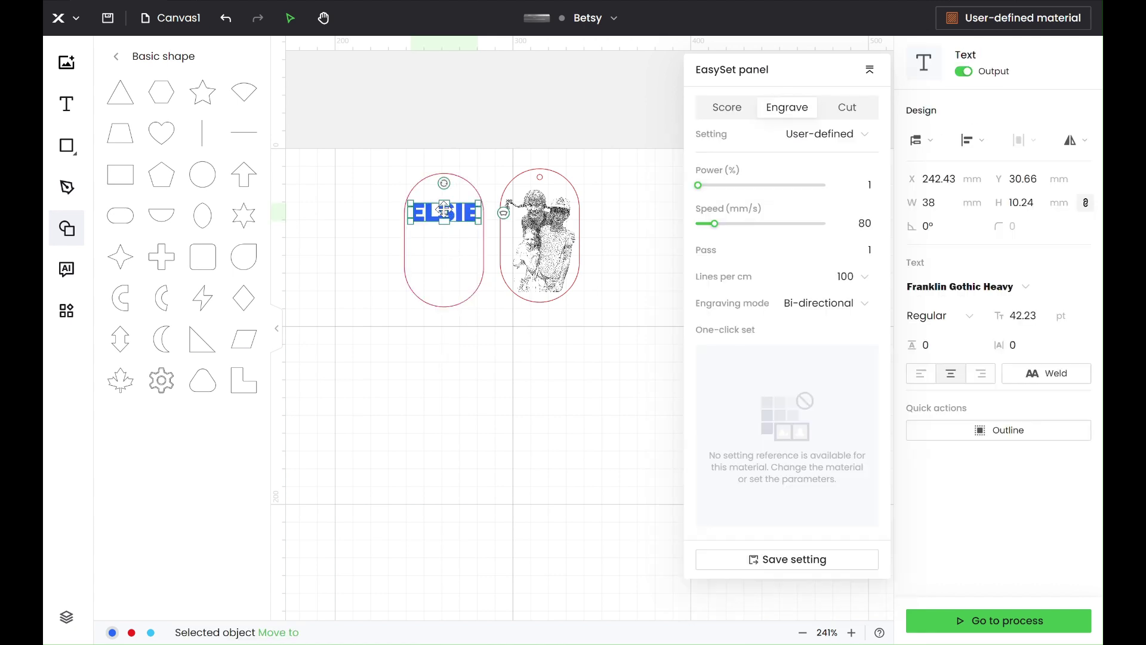
double_click(470, 216)
key(Return)
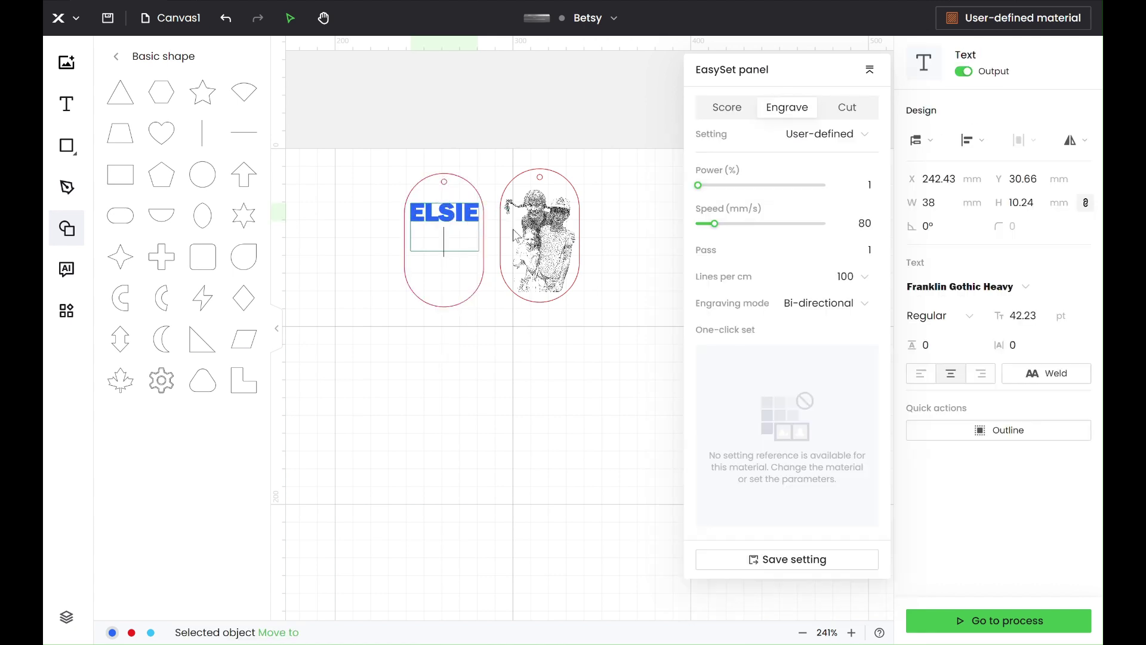
text(SWEDE)
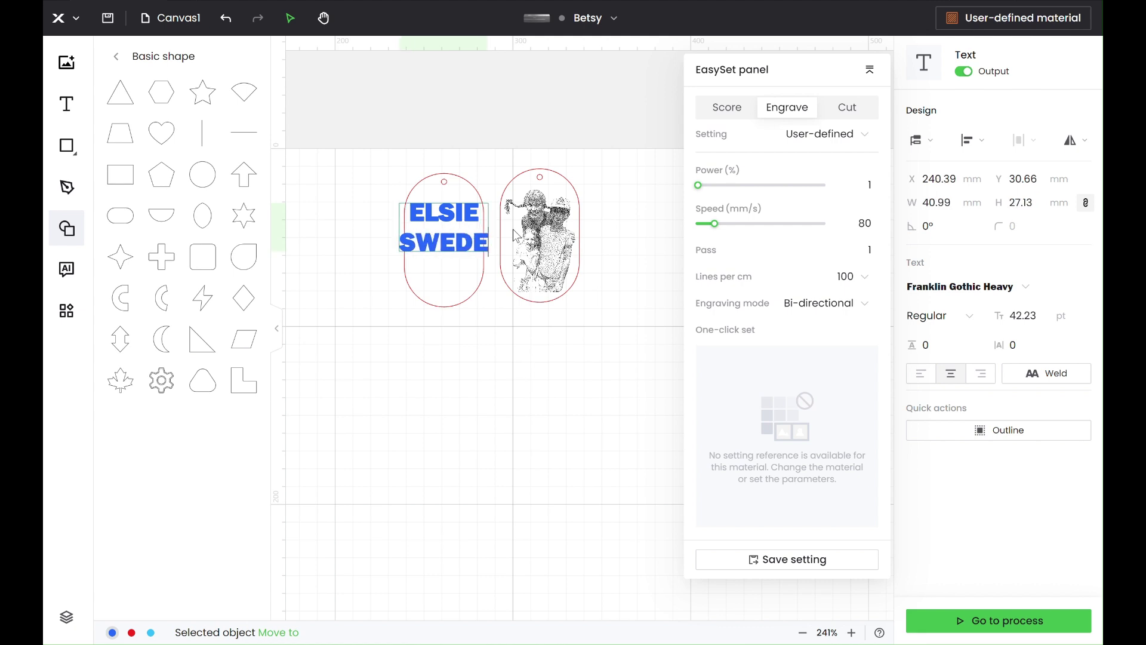
key(BackSpace)
key(BackSpace)
key(Return)
text(2024)
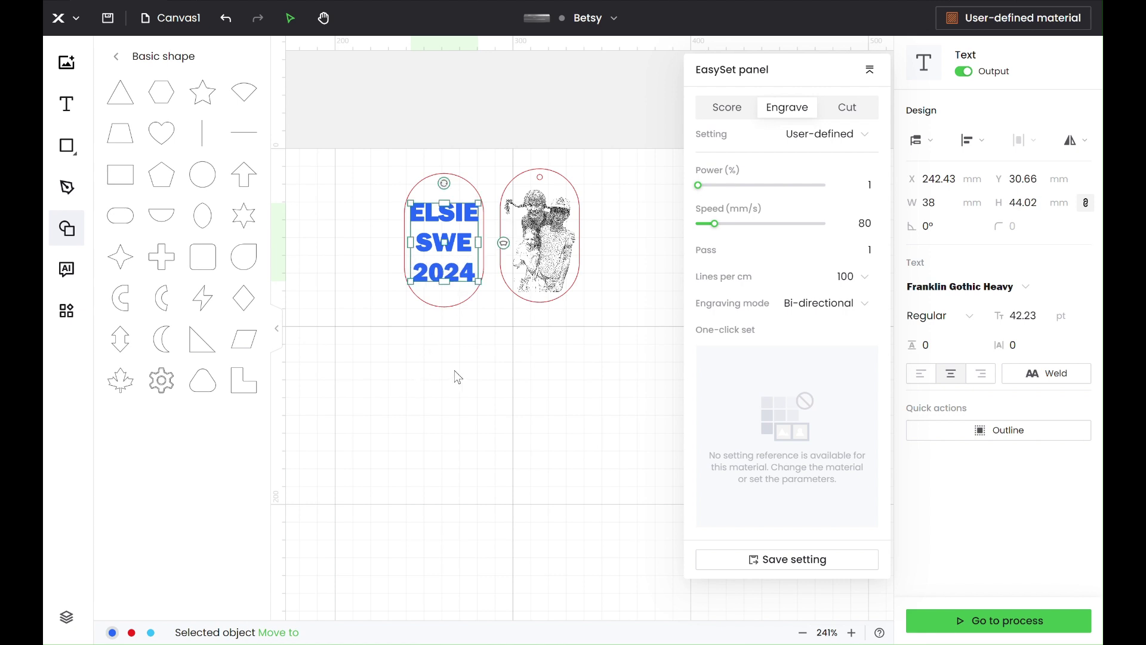
- Centre the three-line text horizontally with its oblong and hole, then clear the selection
drag(482, 349, 400, 195)
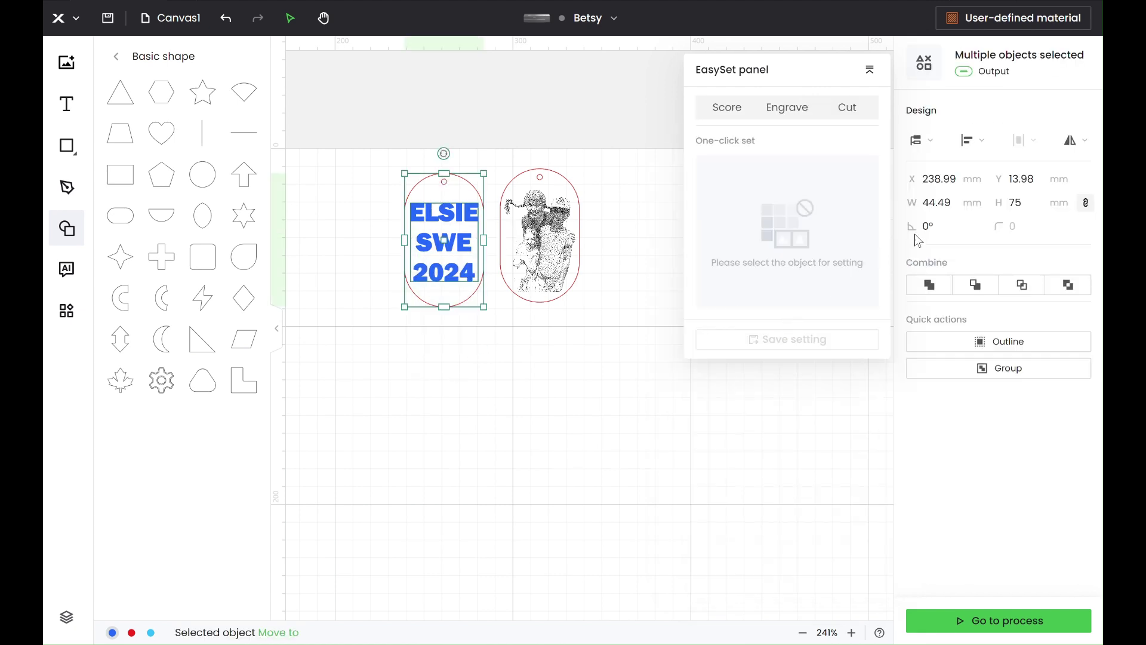
click(974, 140)
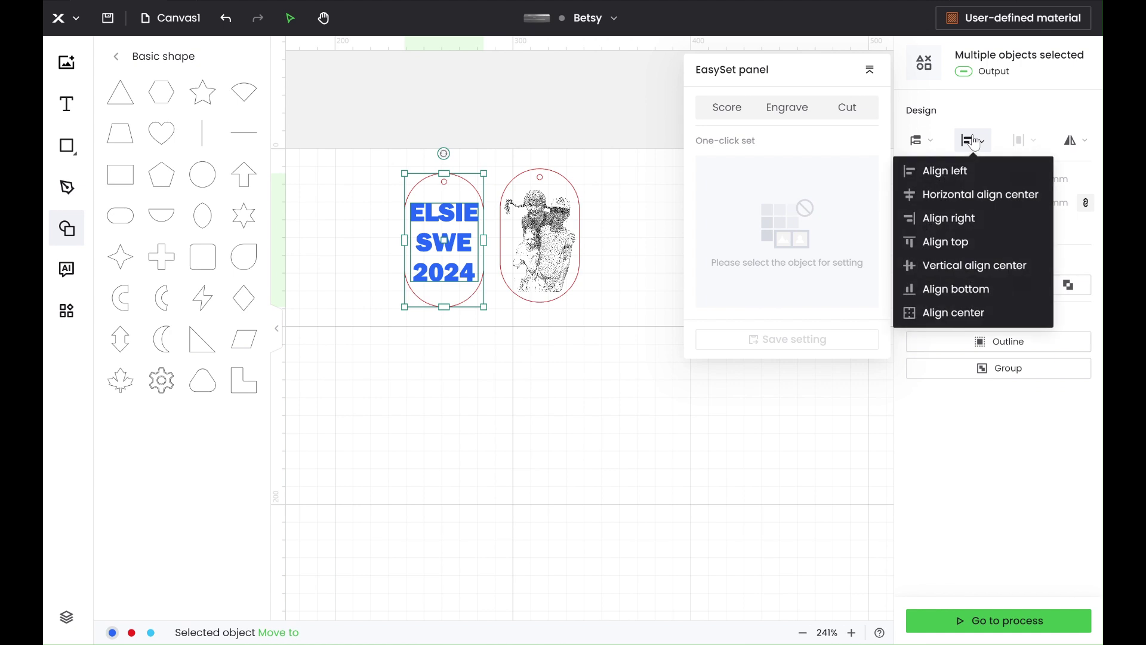
click(962, 206)
click(495, 391)
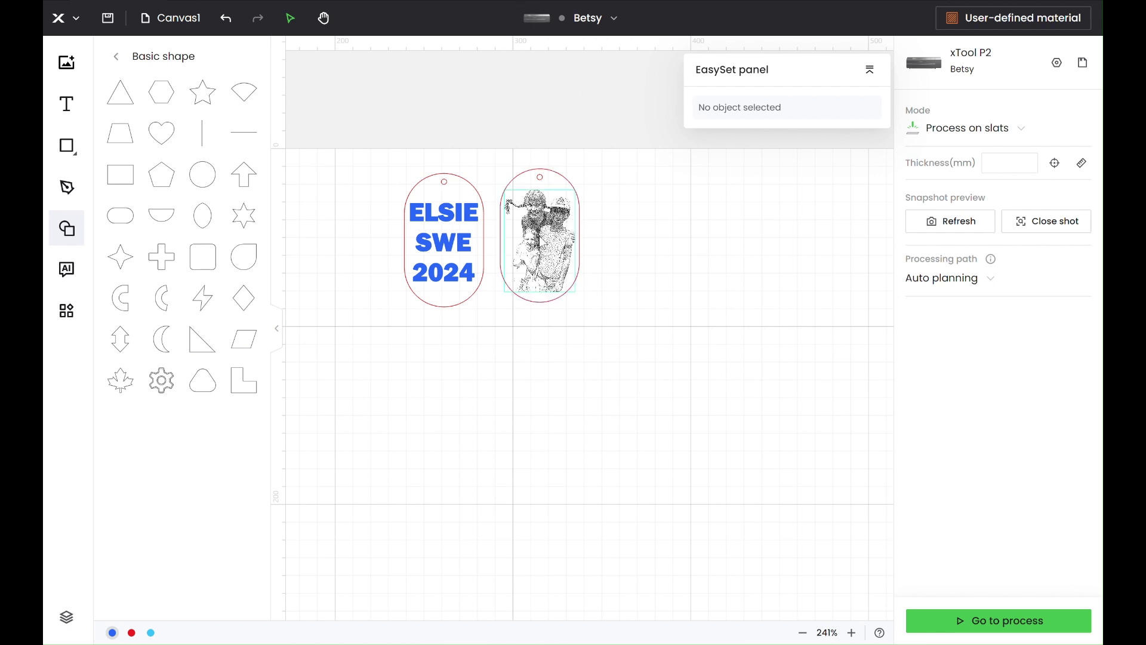
click(451, 227)
click(467, 136)
- Change the project's material to 3mm Pine Plywood
click(1040, 24)
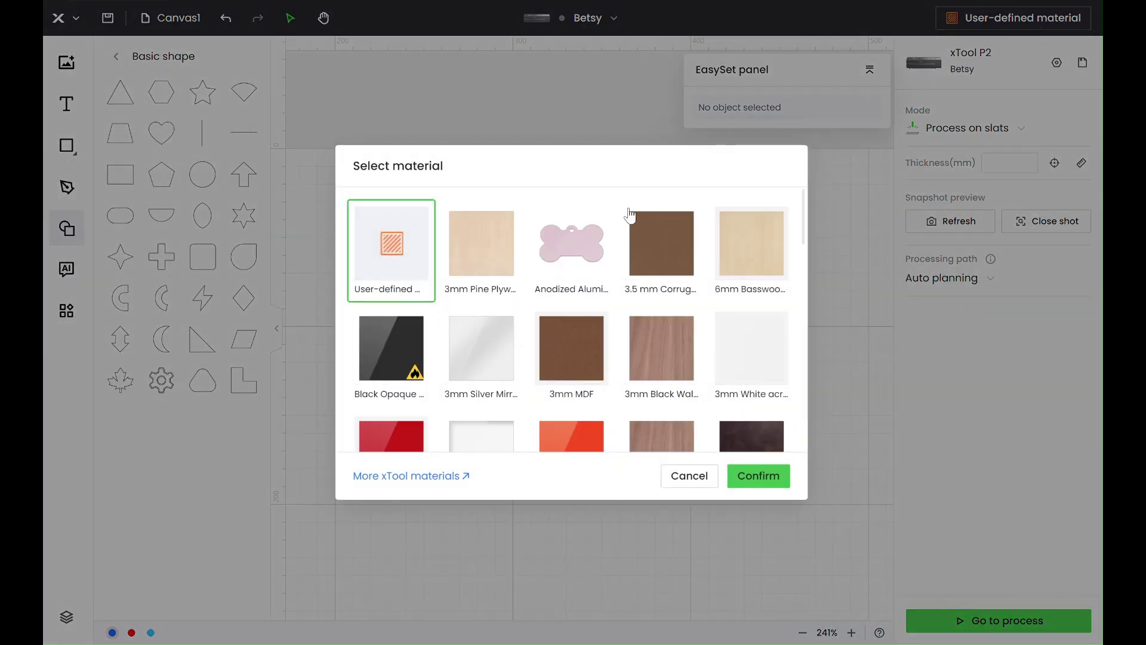
click(475, 256)
click(777, 478)
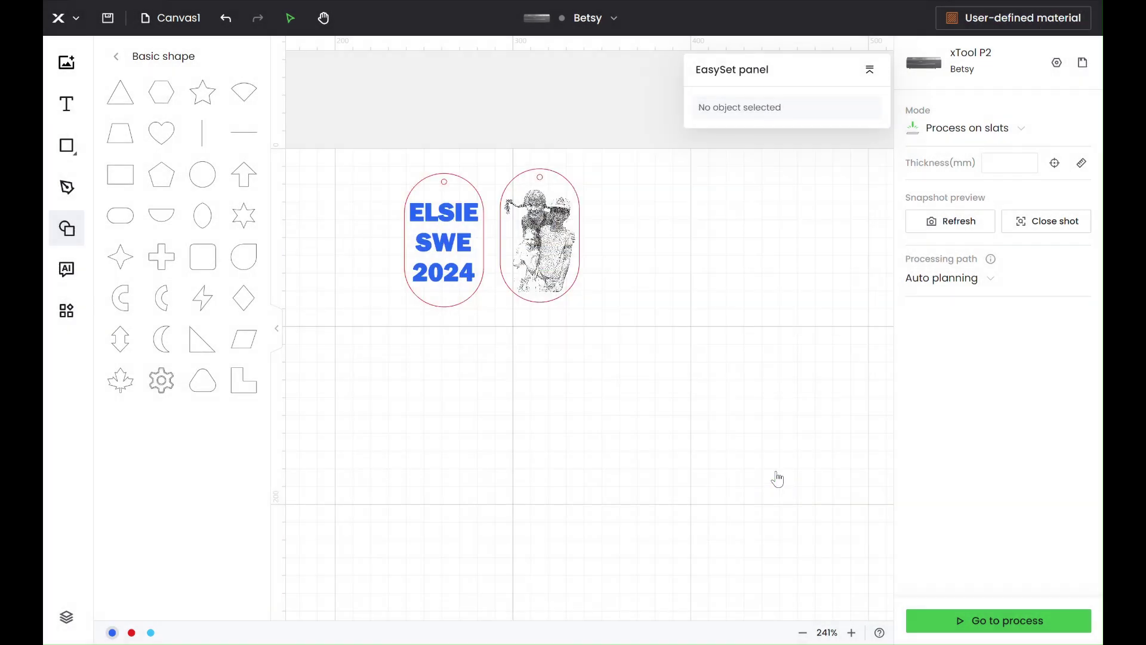
- Set the three-line text's engraving to 220 lines per cm and edit its power
click(446, 241)
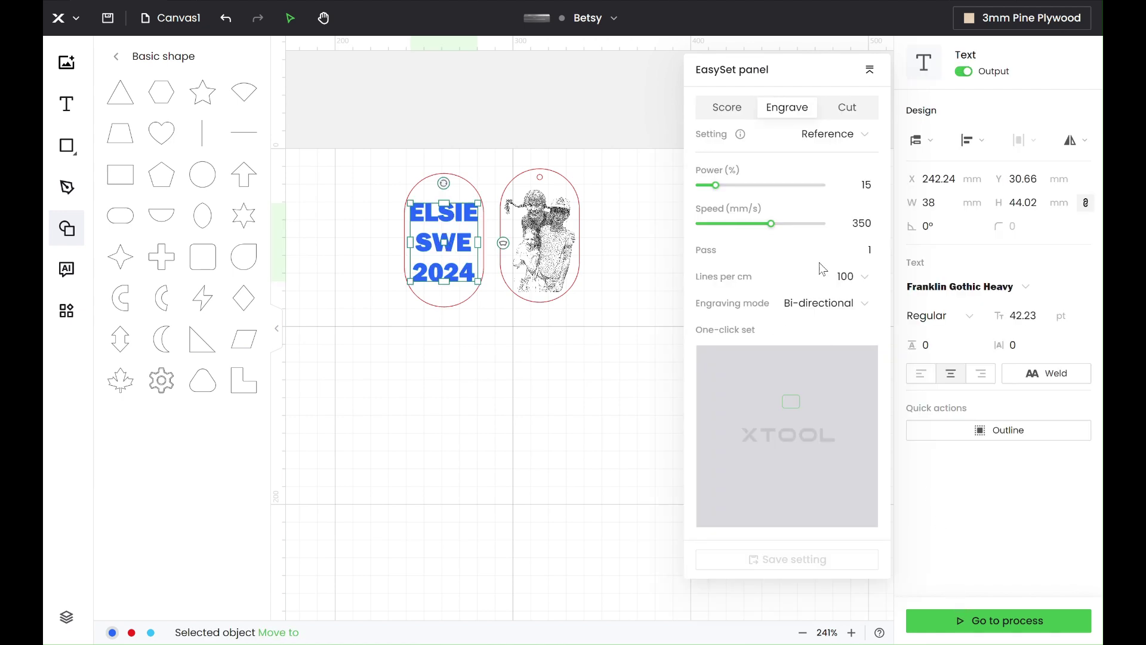
click(865, 275)
scroll(792, 370, down, 5)
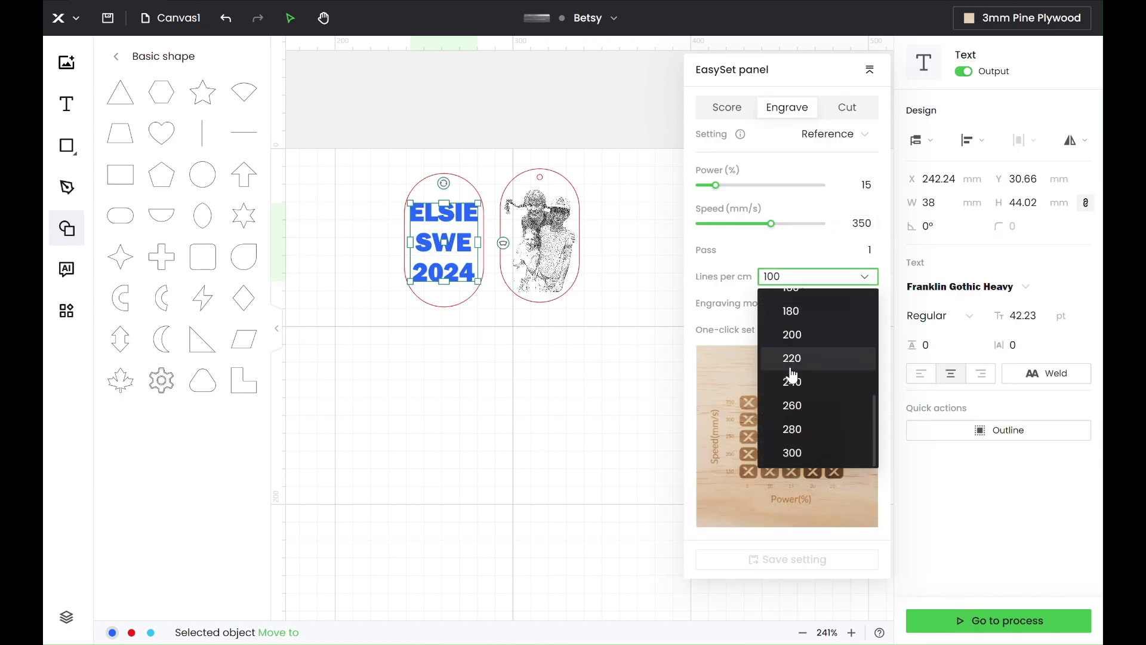
click(797, 360)
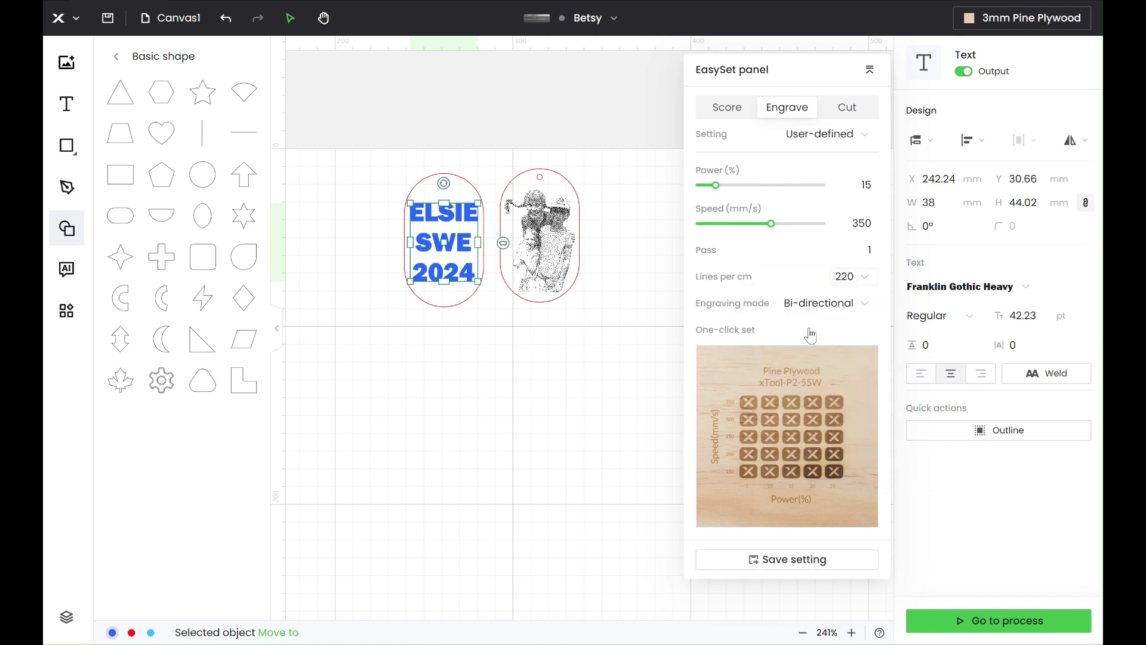
click(866, 179)
key(Return)
click(650, 335)
- Set the family photo's engraving to 300 lines per cm and edit its power
click(551, 230)
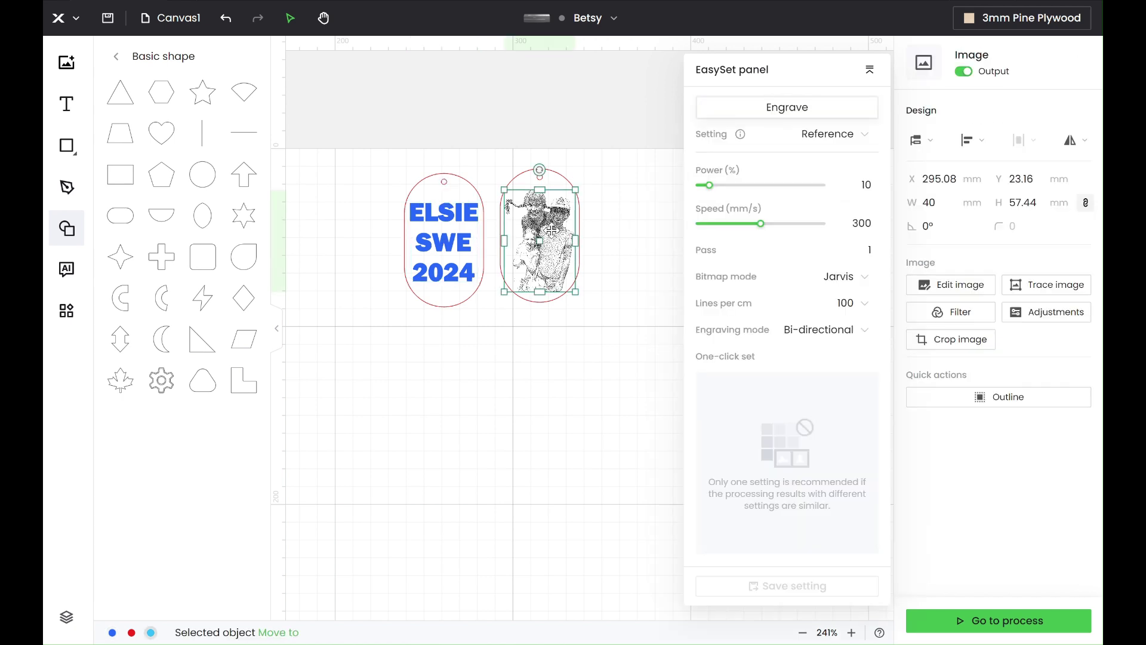
click(847, 306)
scroll(835, 425, down, 2)
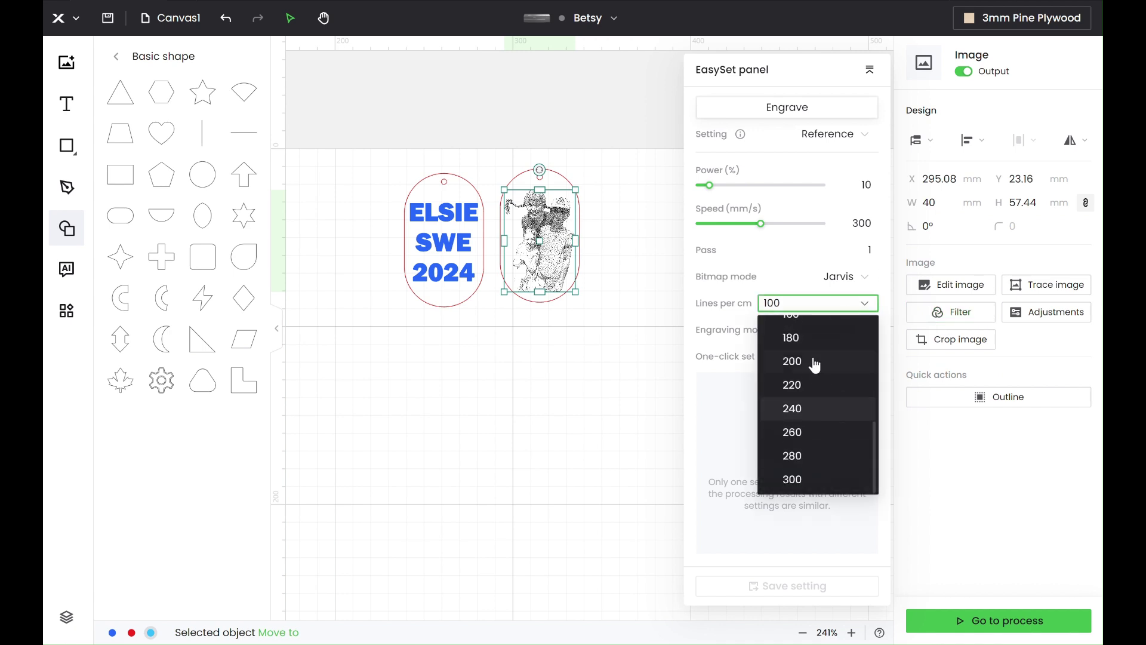
click(815, 480)
click(868, 184)
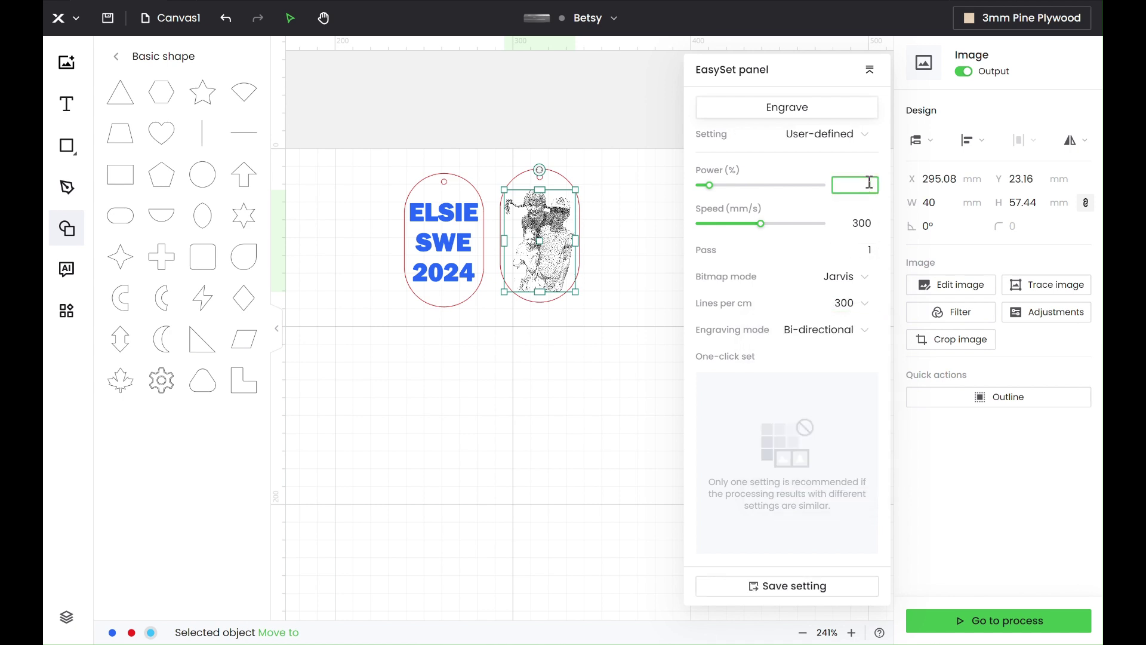
click(424, 422)
- Turn off the output of the complete name tag, including its text, oblong and hole
scroll(515, 281, up, 10)
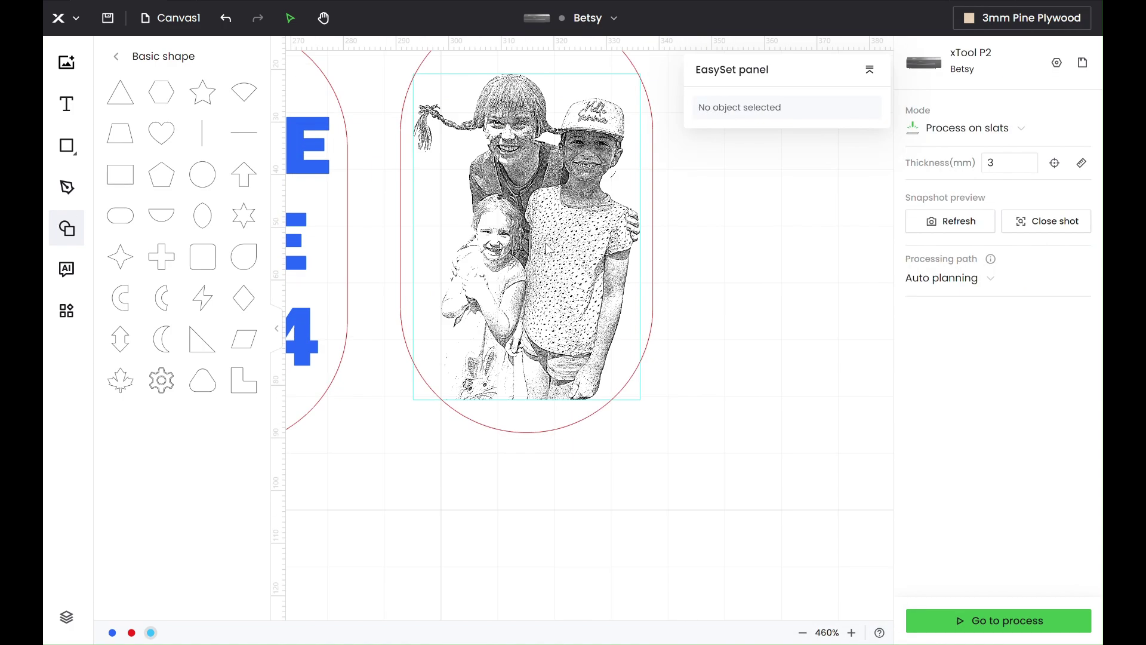
scroll(545, 244, up, 3)
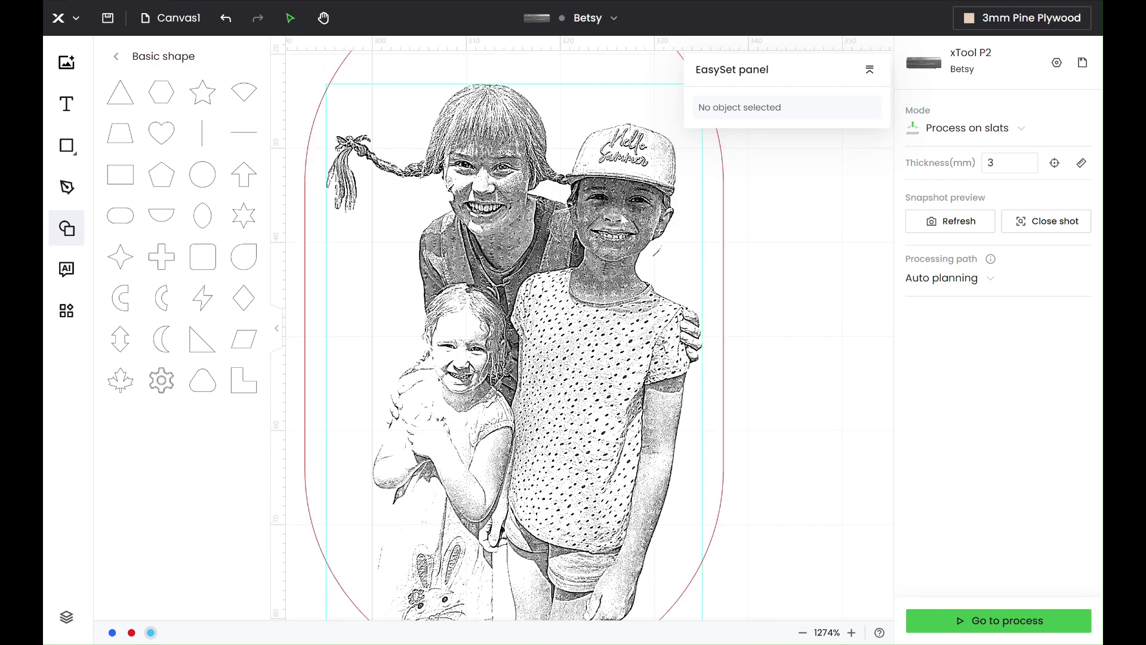
scroll(620, 220, down, 4)
scroll(621, 220, down, 3)
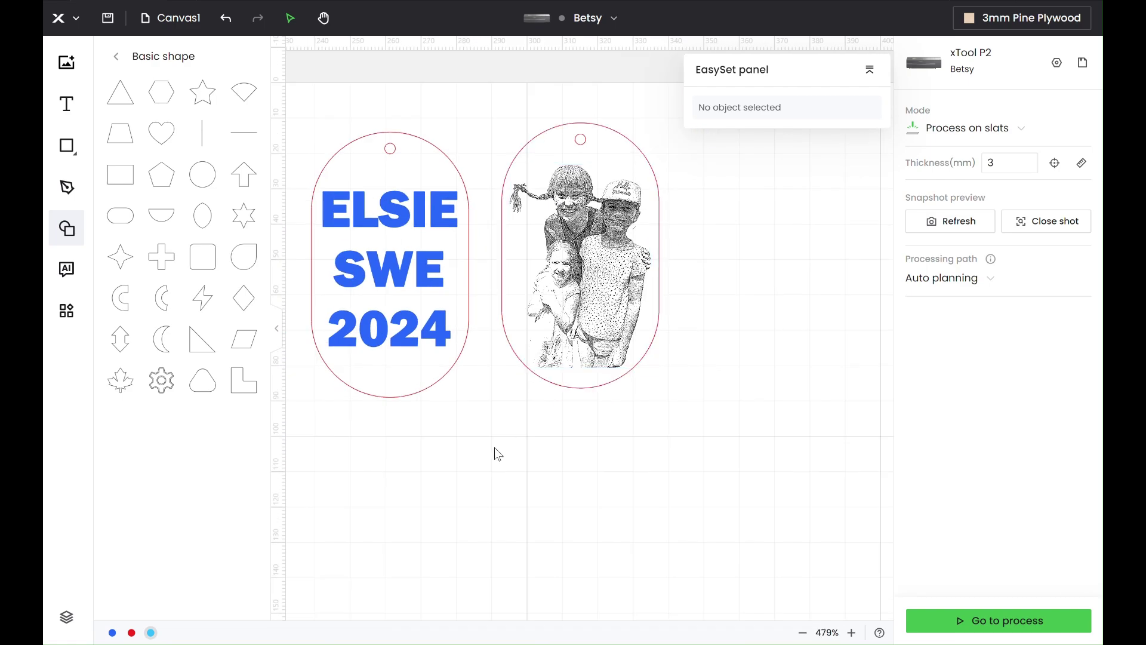
scroll(495, 446, down, 3)
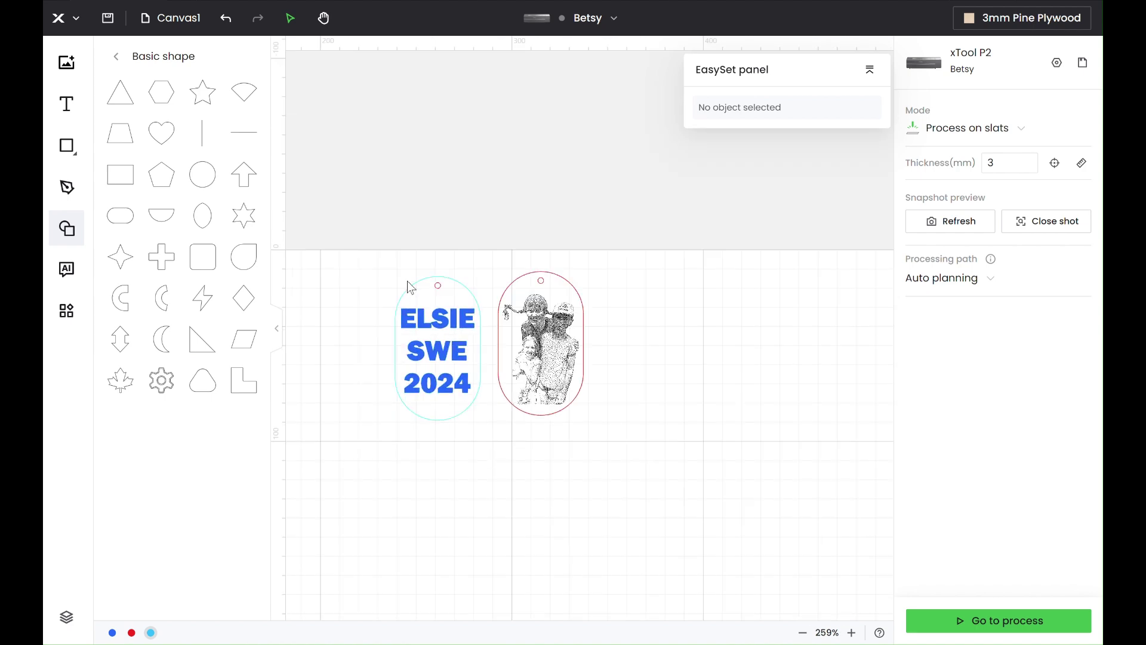
drag(389, 246, 475, 457)
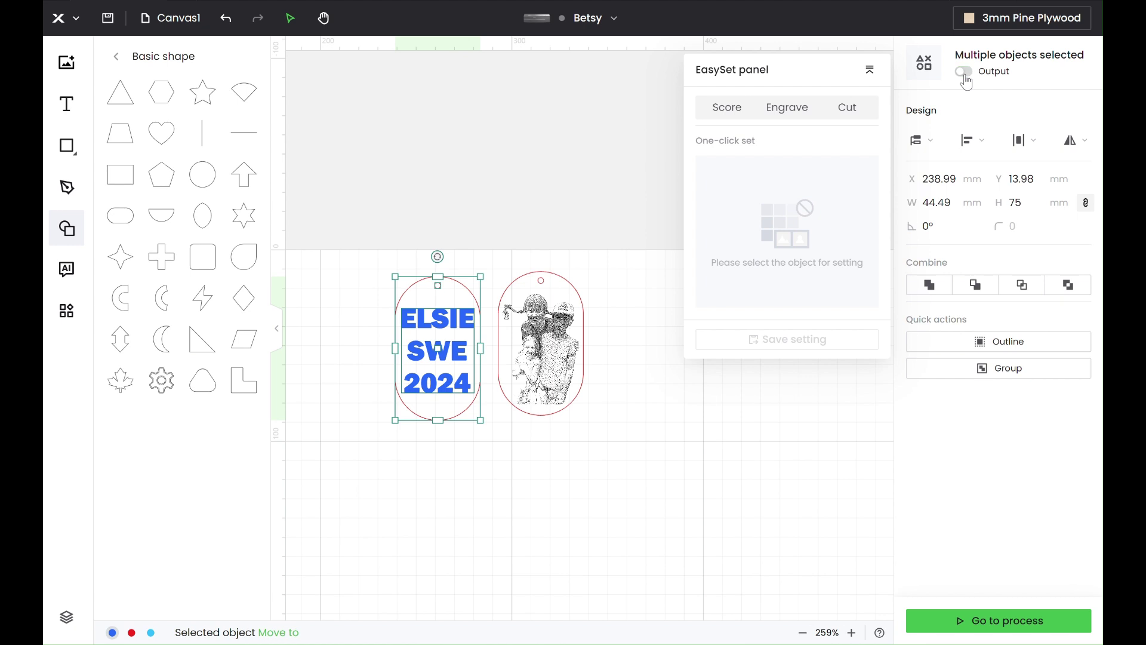
click(430, 221)
- Group the family photo with its oblong outline and hole, then clear the selection
drag(506, 257, 622, 488)
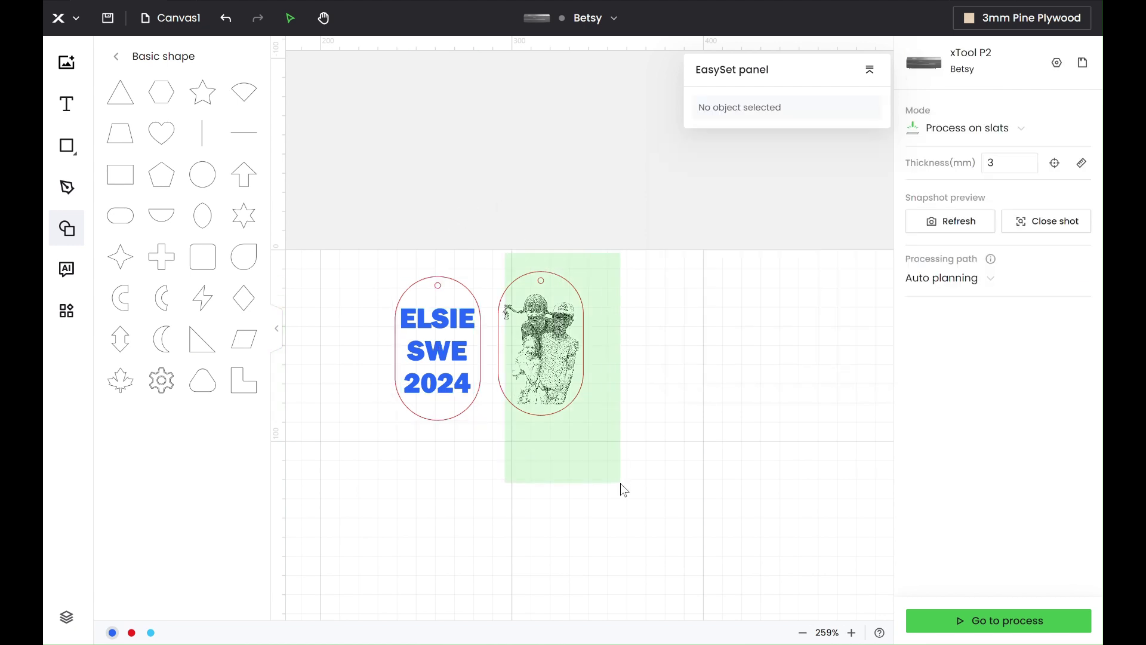
right_click(556, 336)
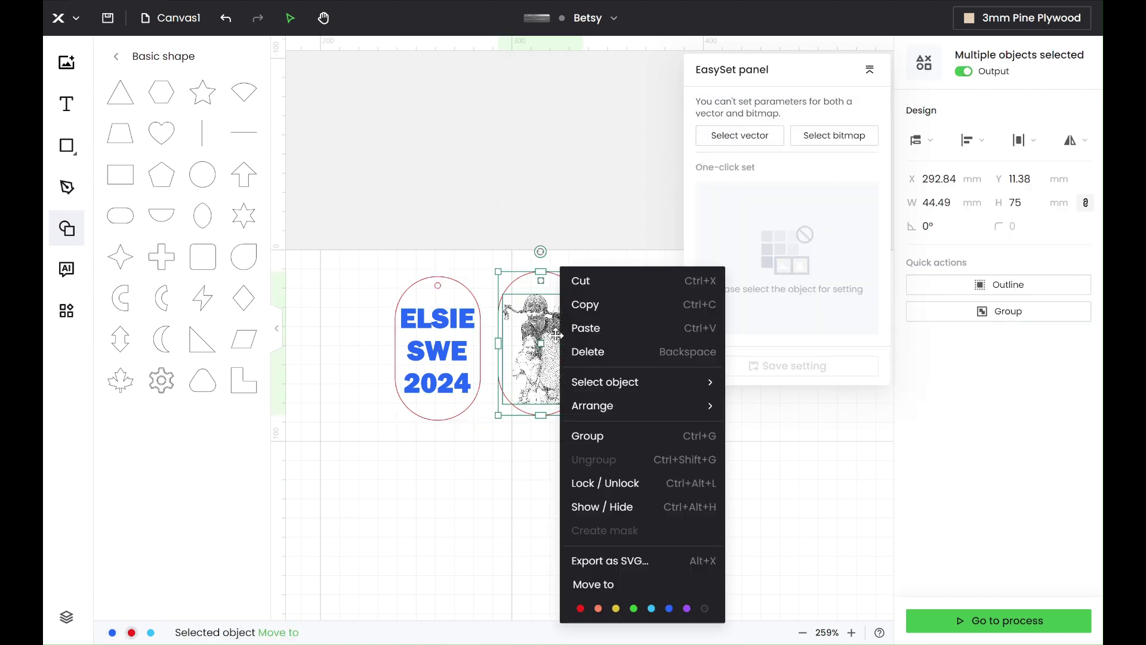
click(601, 437)
click(468, 428)
- Group the three-line text with its oblong outline and hole
drag(416, 258, 411, 230)
right_click(425, 338)
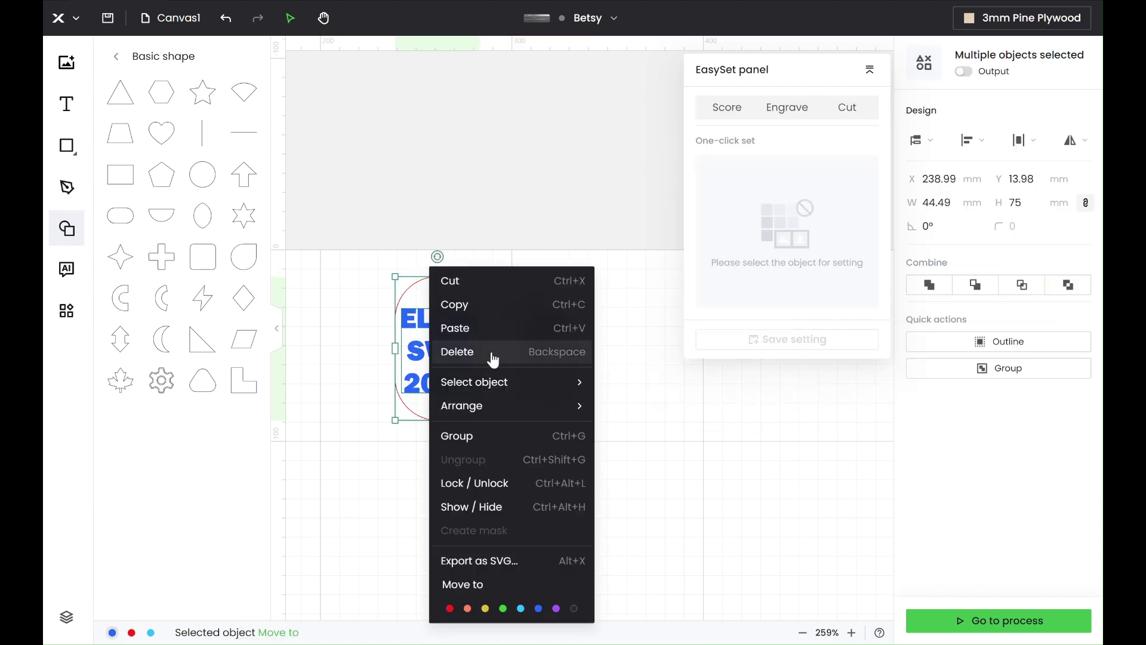
click(472, 436)
click(539, 468)
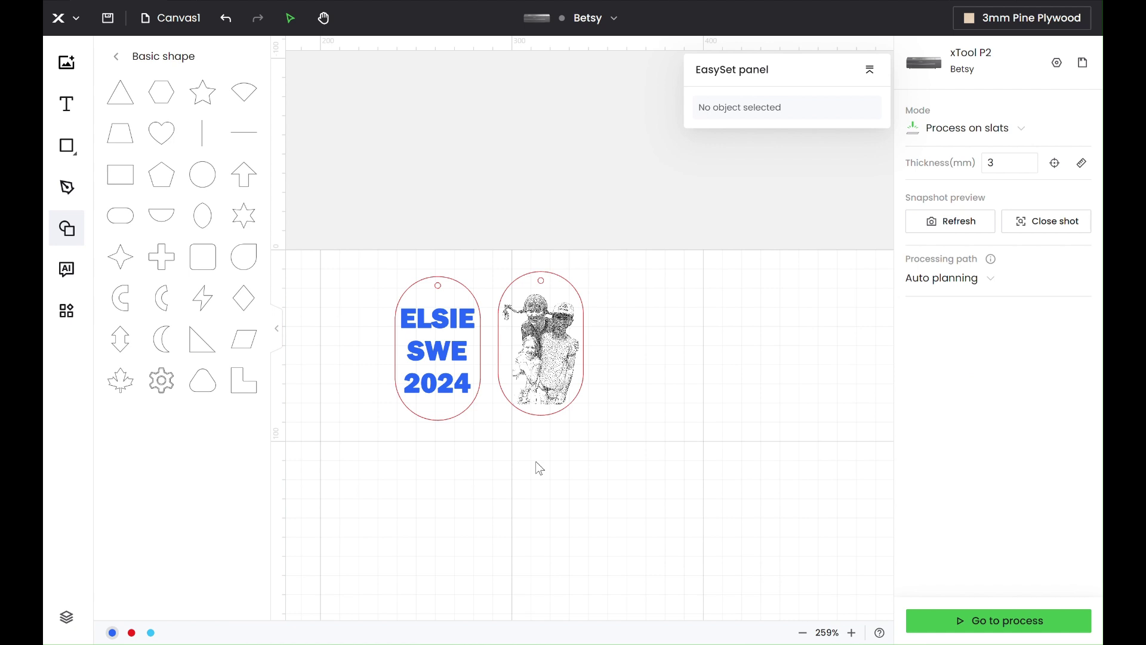
- Connect to the xTool P2 laser cutter over Wi-Fi
scroll(539, 468, down, 3)
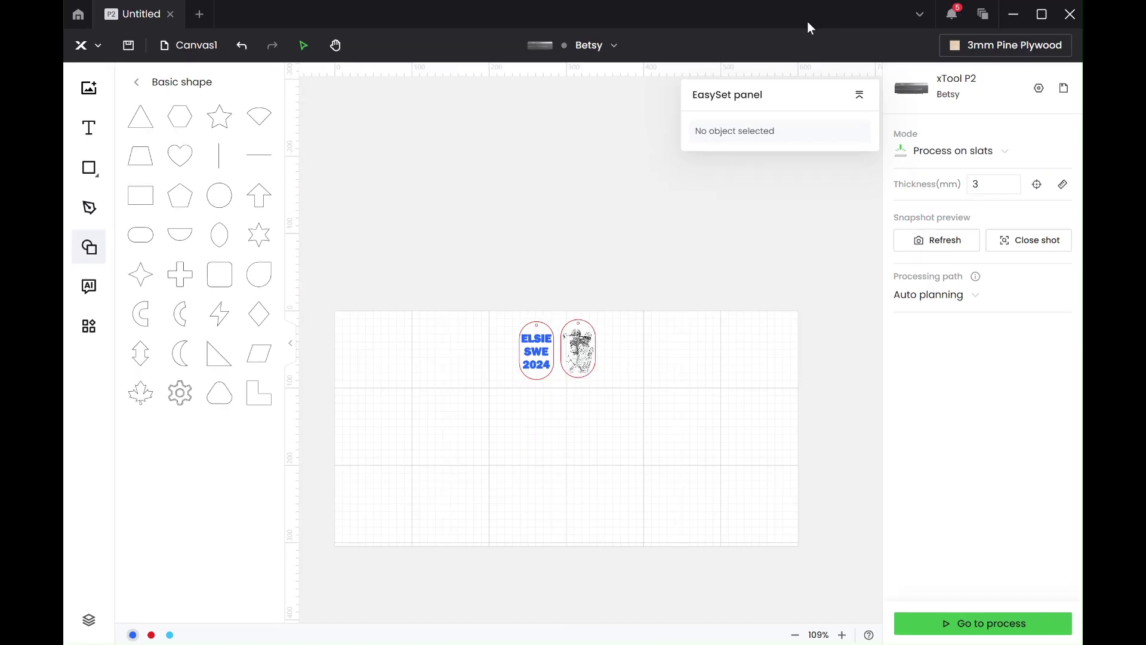
click(589, 47)
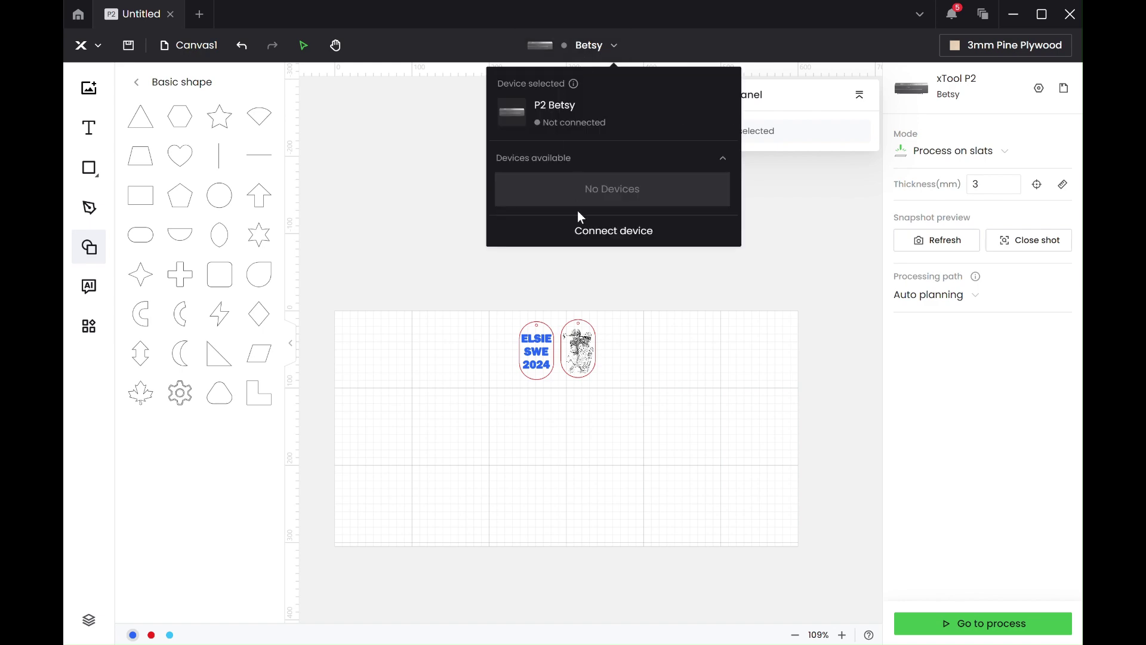
click(586, 230)
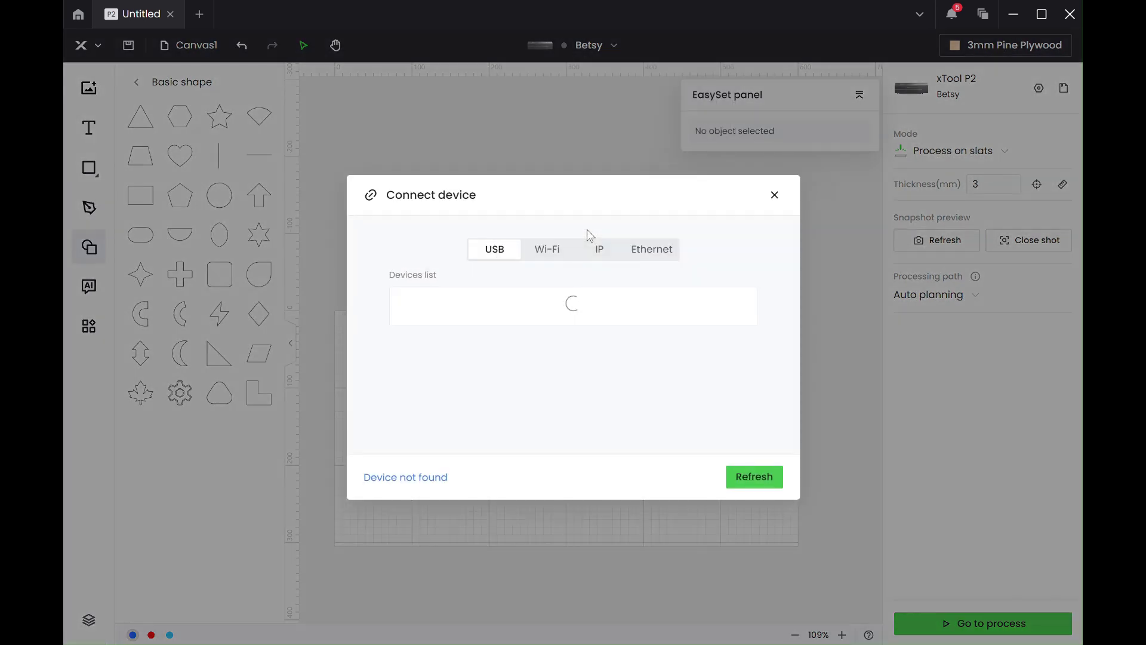
click(560, 251)
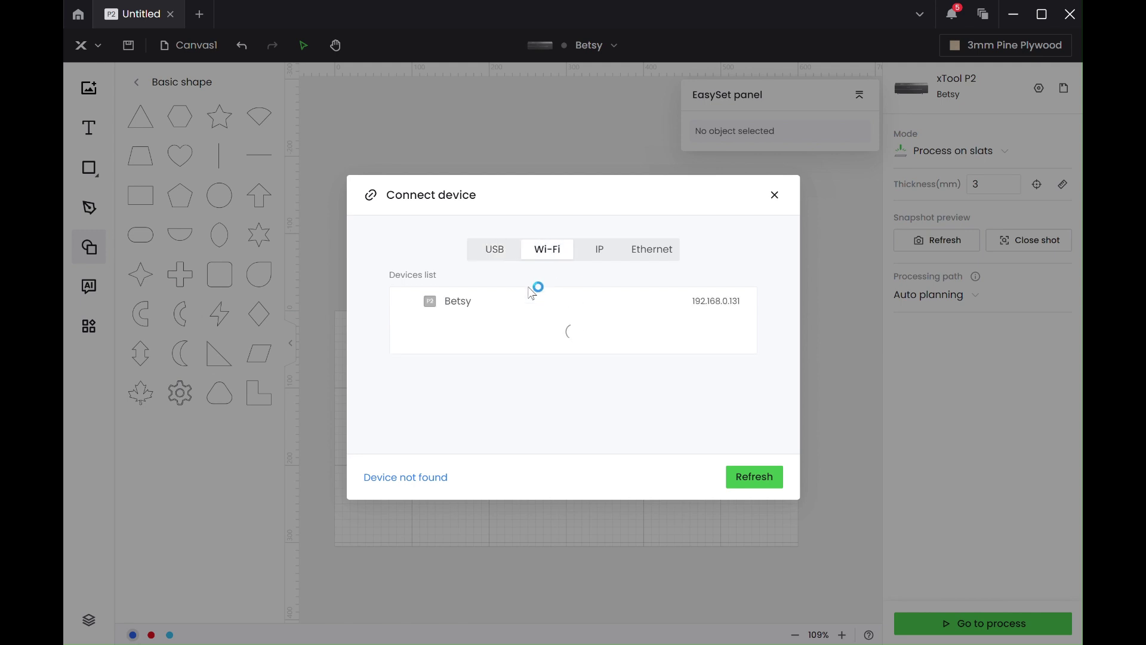
click(508, 311)
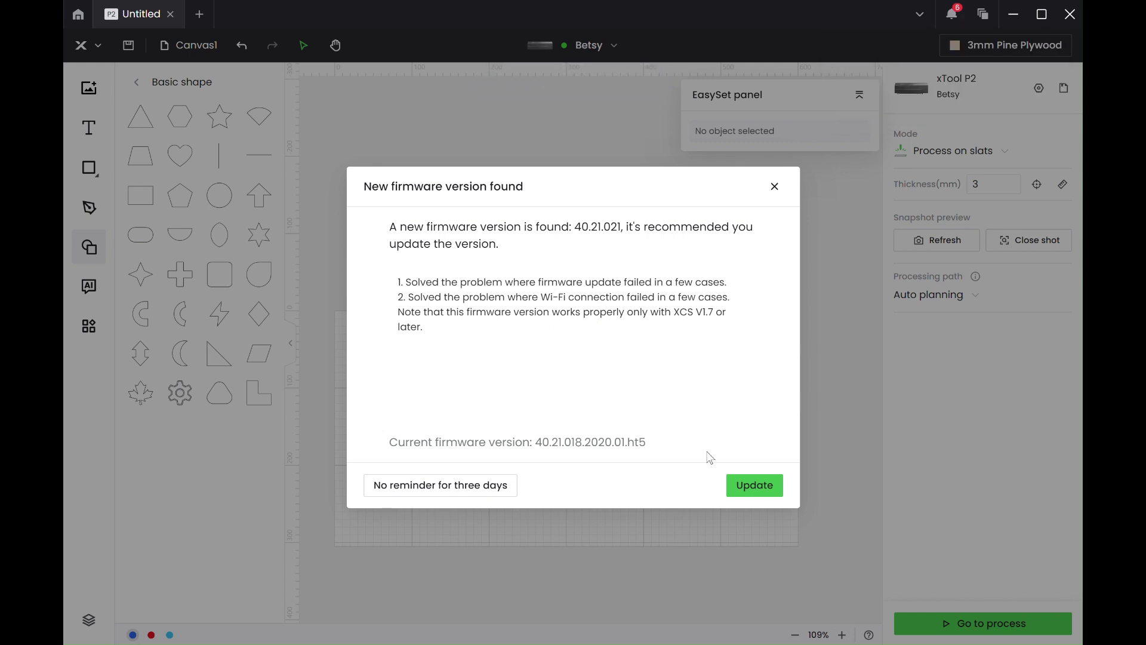
- Update the connected laser's firmware to version 40.21.021 and confirm its completion
click(755, 486)
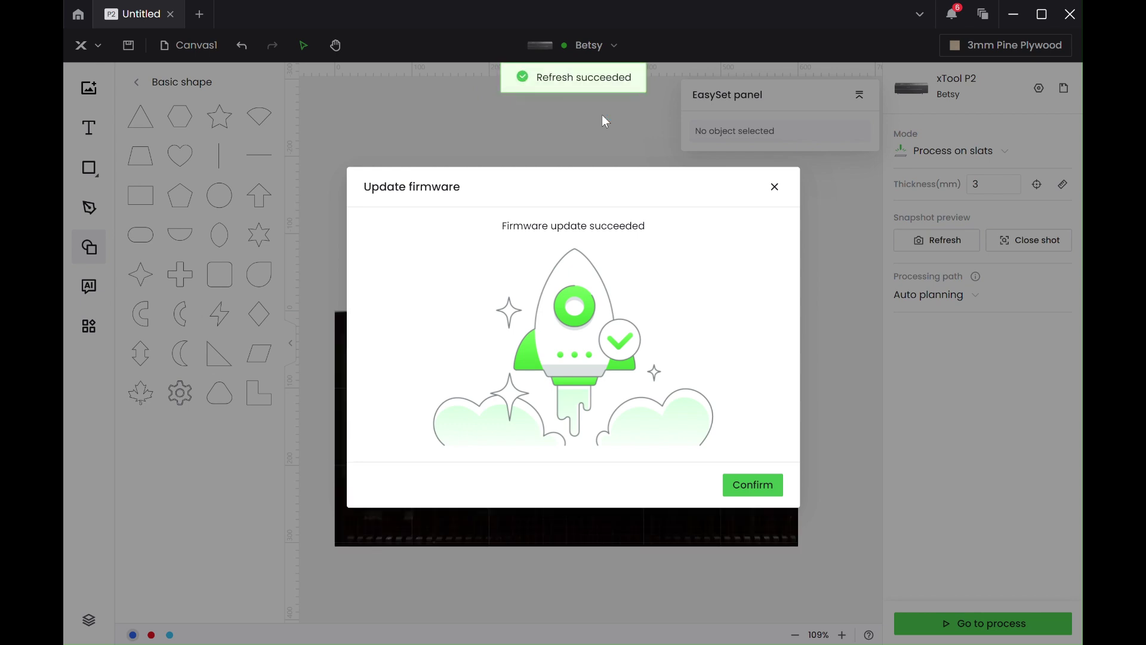
click(754, 493)
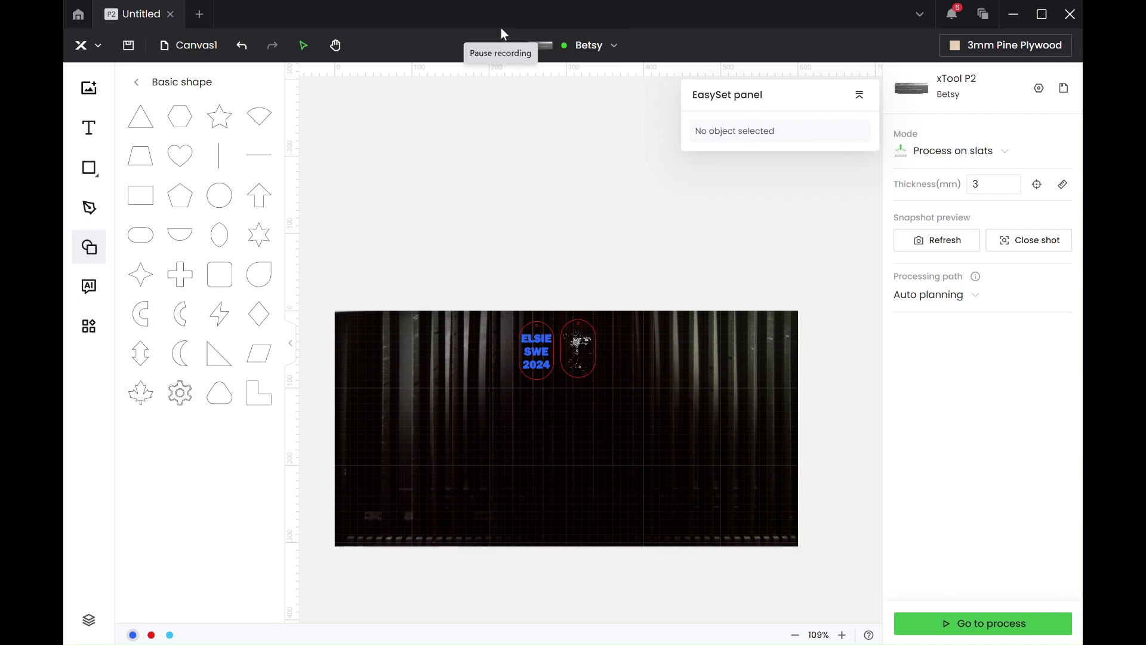
click(578, 332)
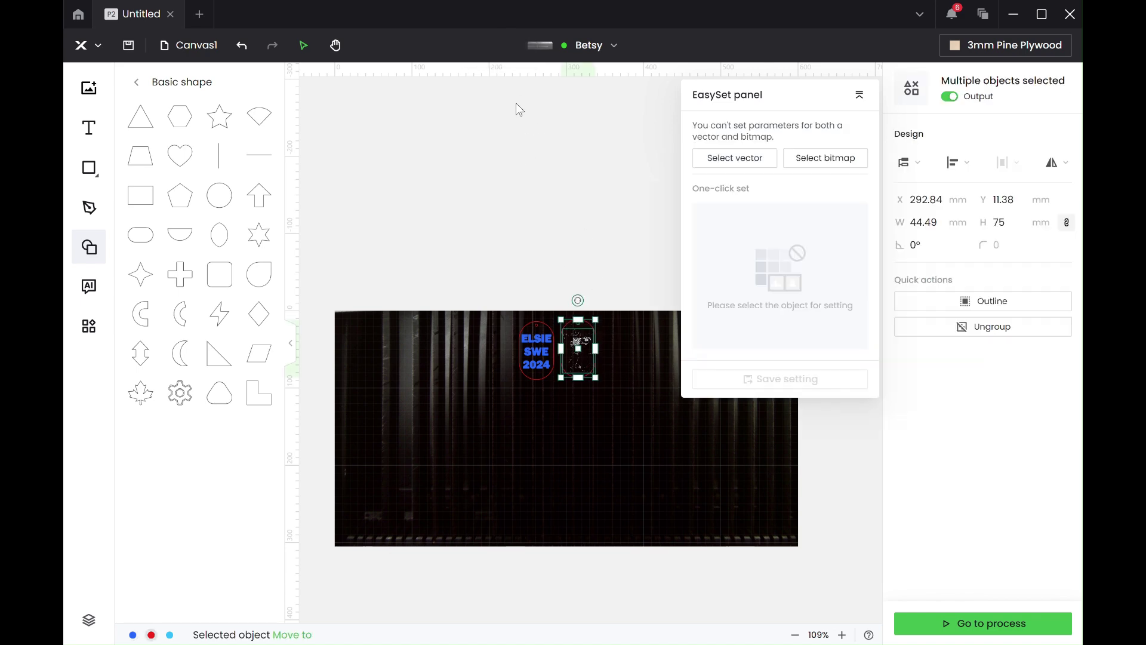
click(528, 217)
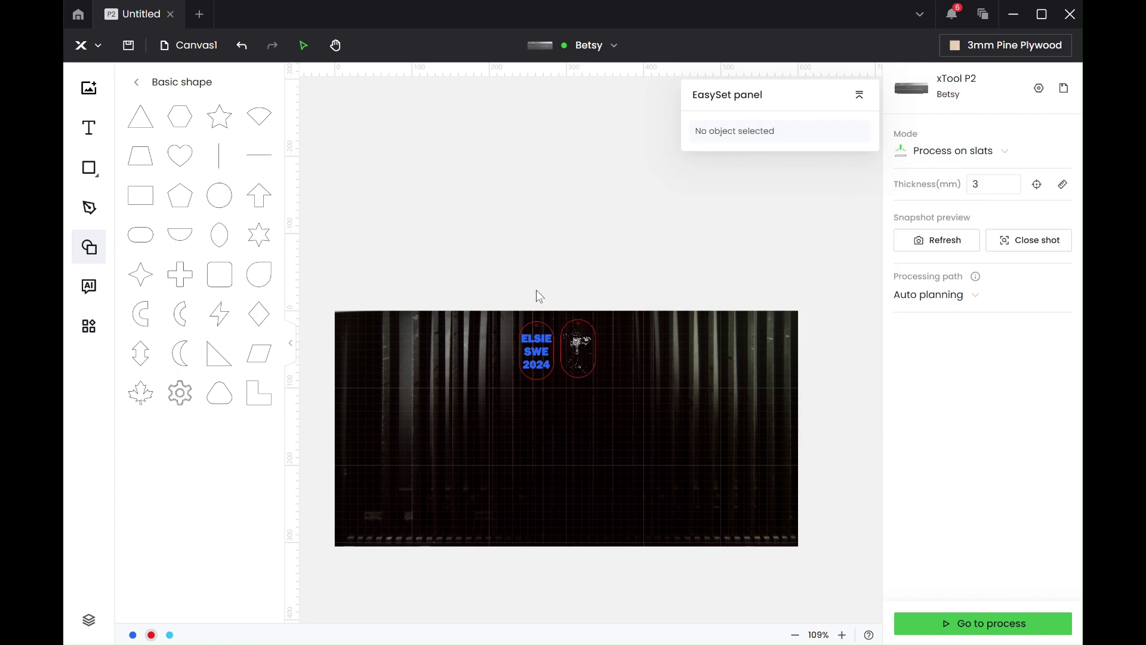
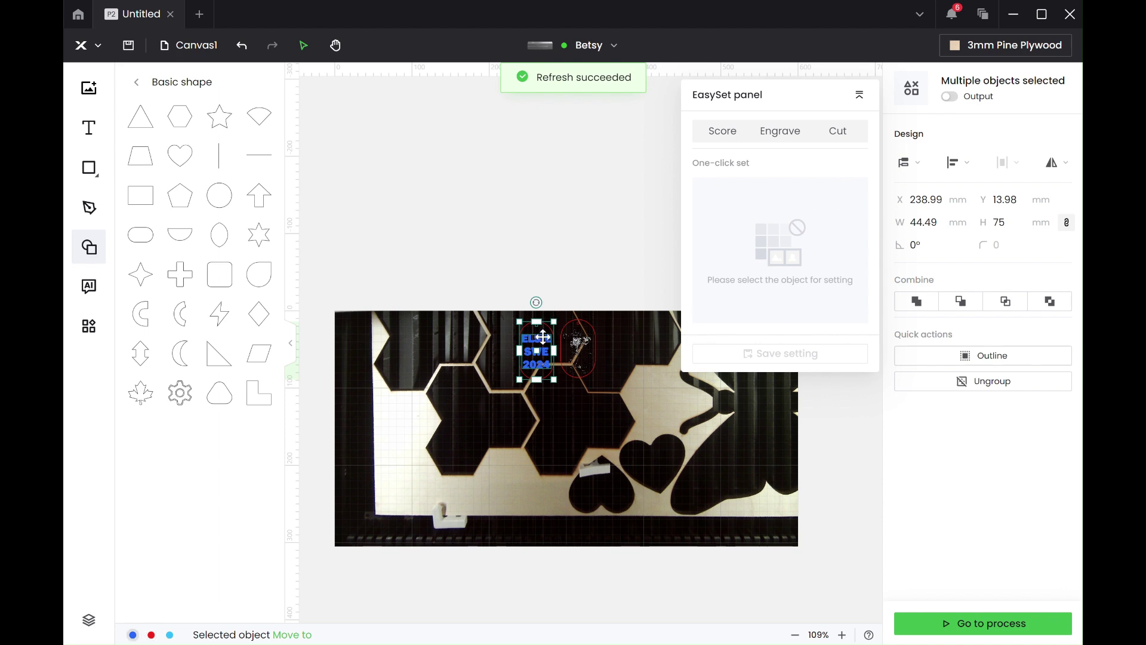
- Move the name tag off the work area and place the photo tag on the free plywood below the hexagon cutouts
drag(542, 334, 478, 212)
click(567, 306)
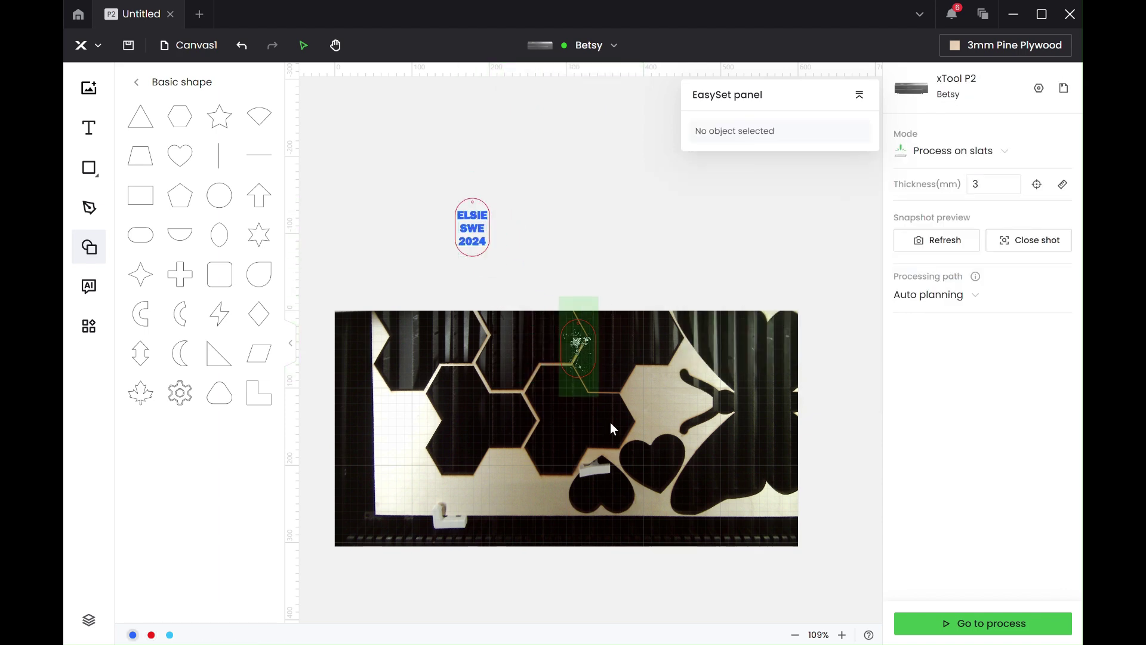
click(578, 355)
drag(577, 355, 507, 497)
- Rotate the photo tag to -90° and place it on the lower plywood strip at about X 224 mm, Y 218 mm
scroll(507, 497, up, 5)
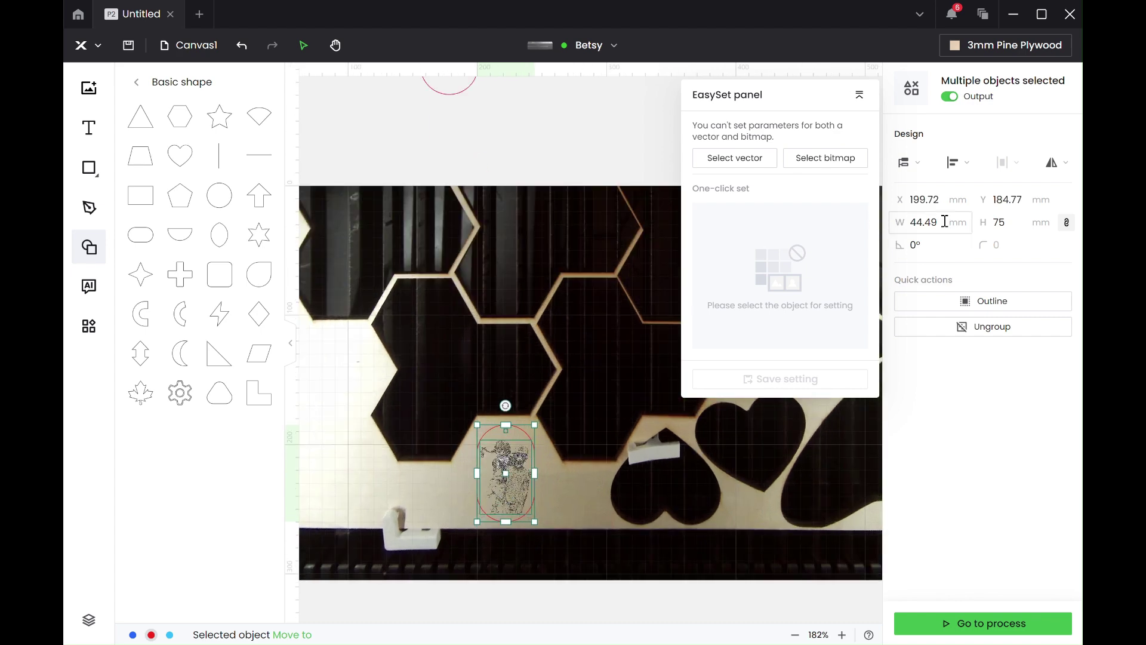
click(924, 244)
text(-90)
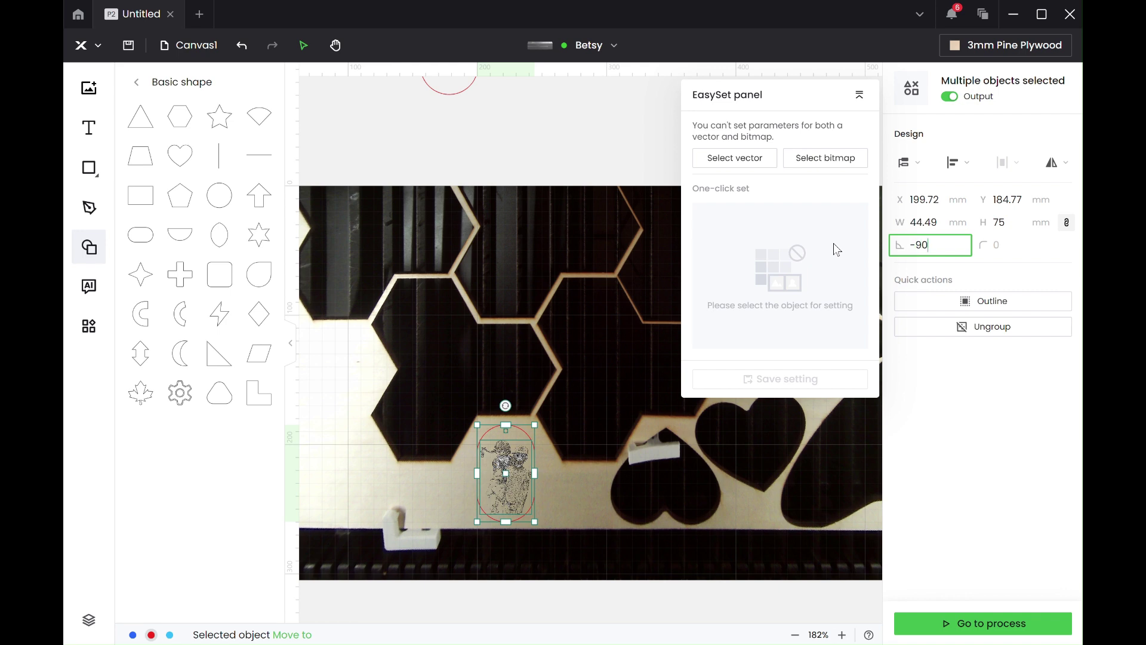
key(Return)
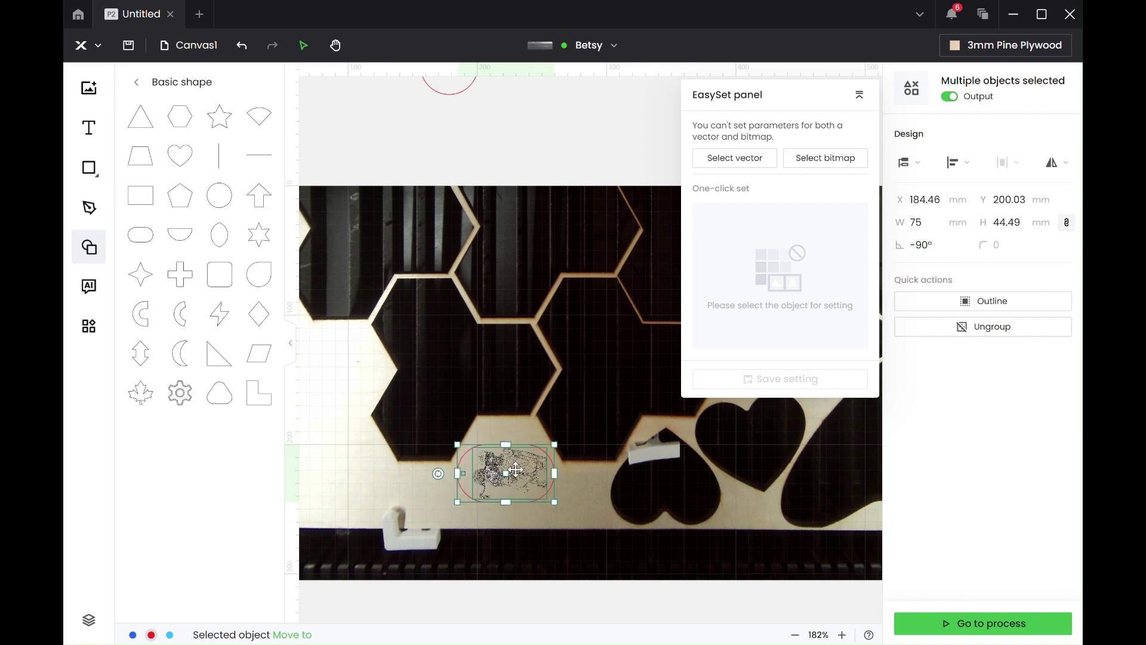
drag(519, 471, 571, 494)
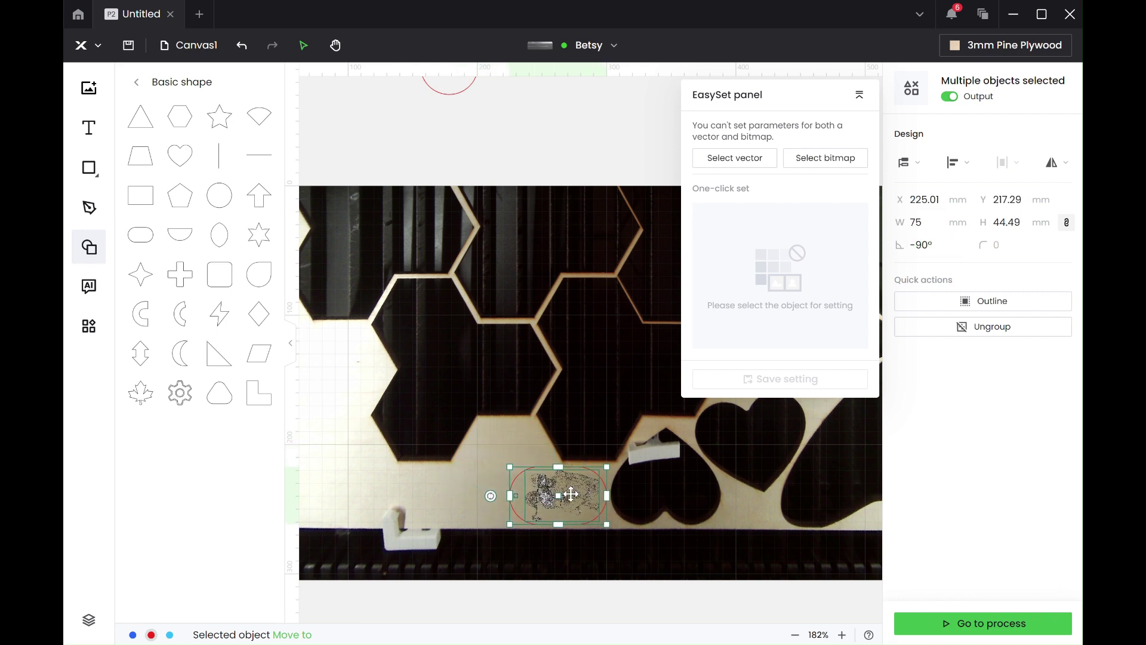
click(568, 481)
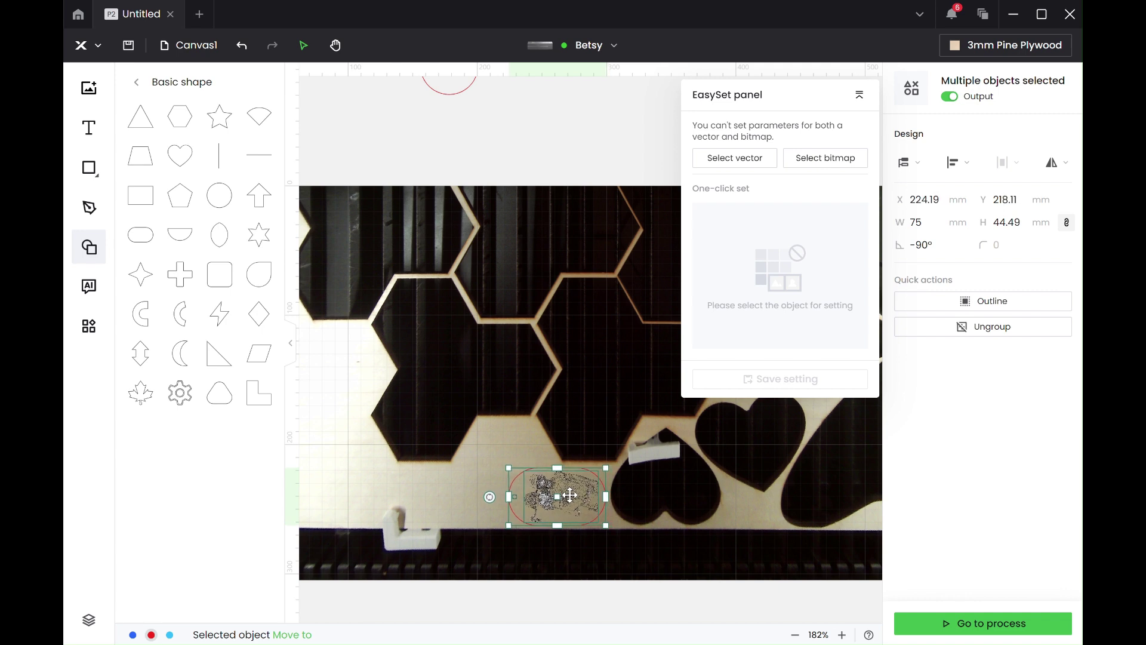
click(585, 406)
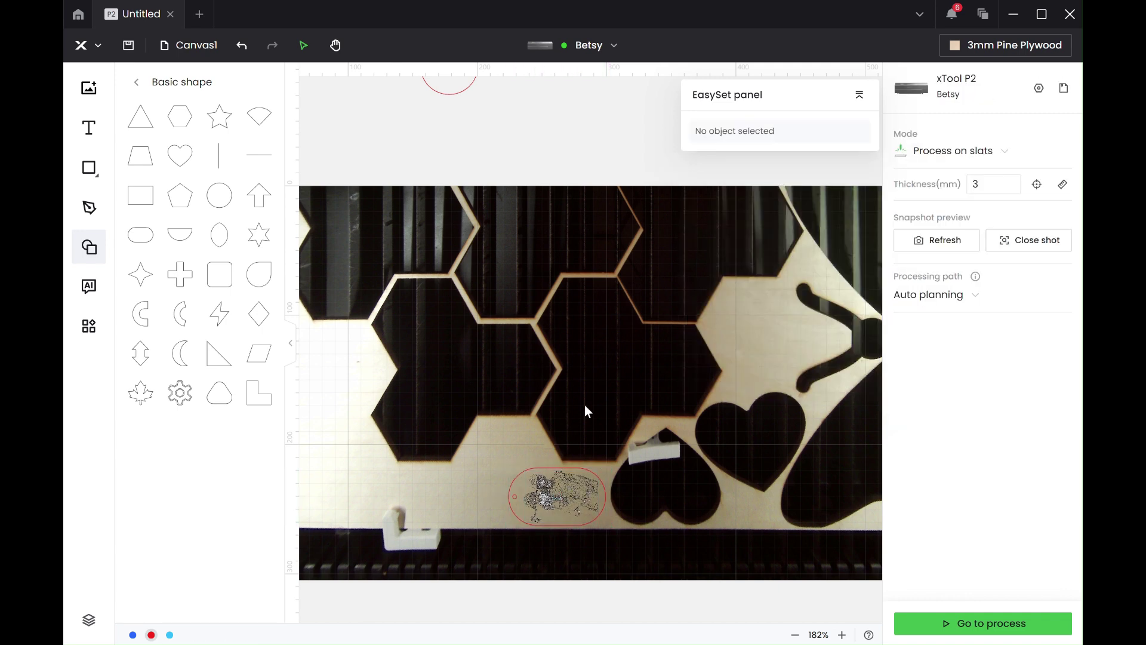
- Take a close shot of the plywood area around the photo tag
click(1039, 242)
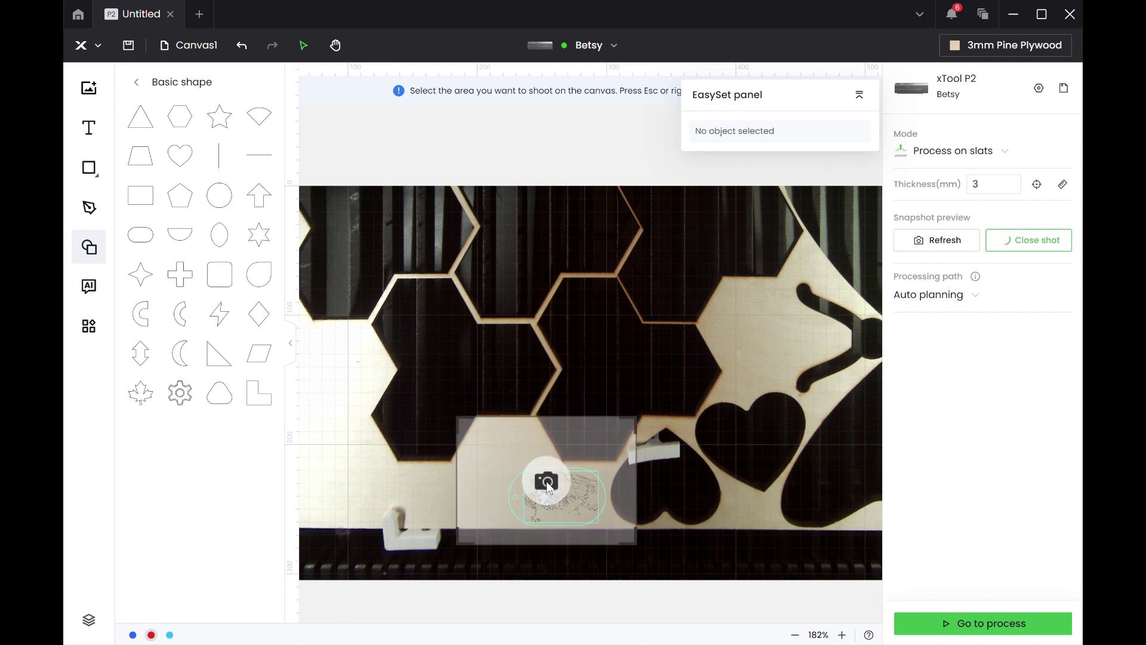
click(542, 507)
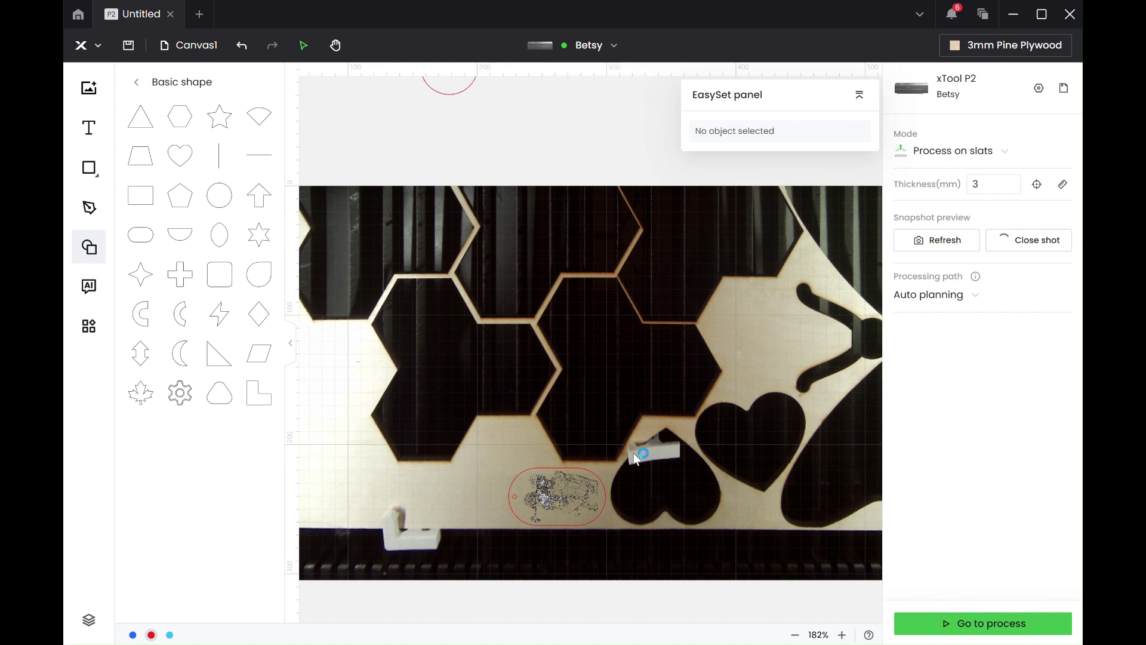
scroll(561, 483, up, 3)
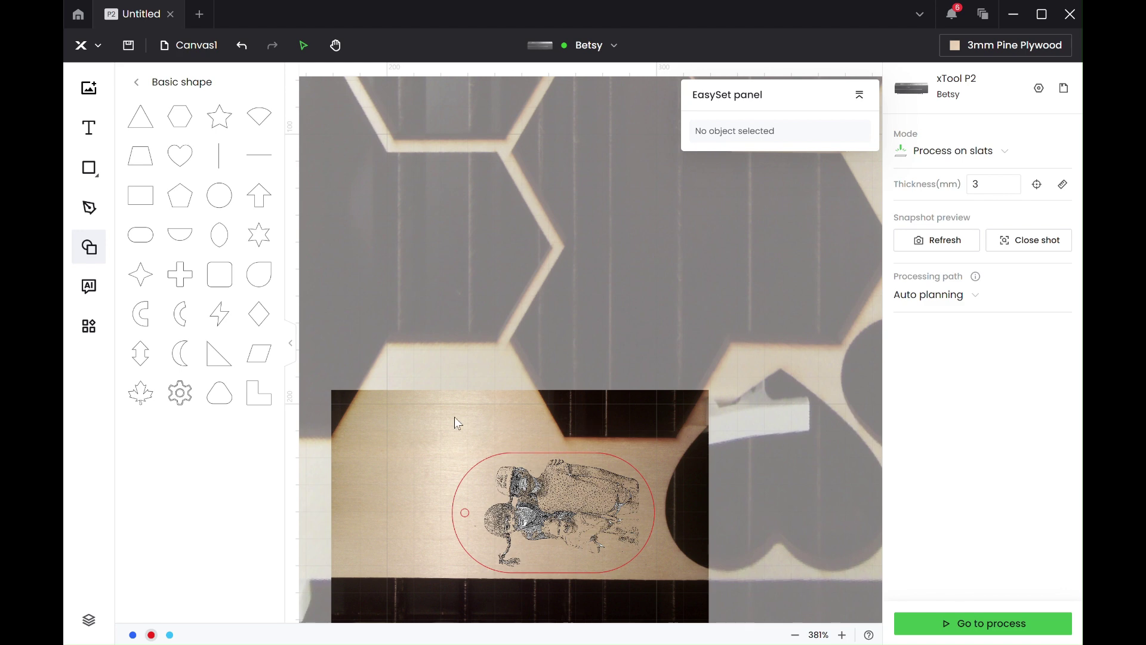
- Shift the photo tag within the close-shot area to about X 226 mm, Y 219 mm
drag(453, 416, 578, 514)
click(558, 417)
click(591, 516)
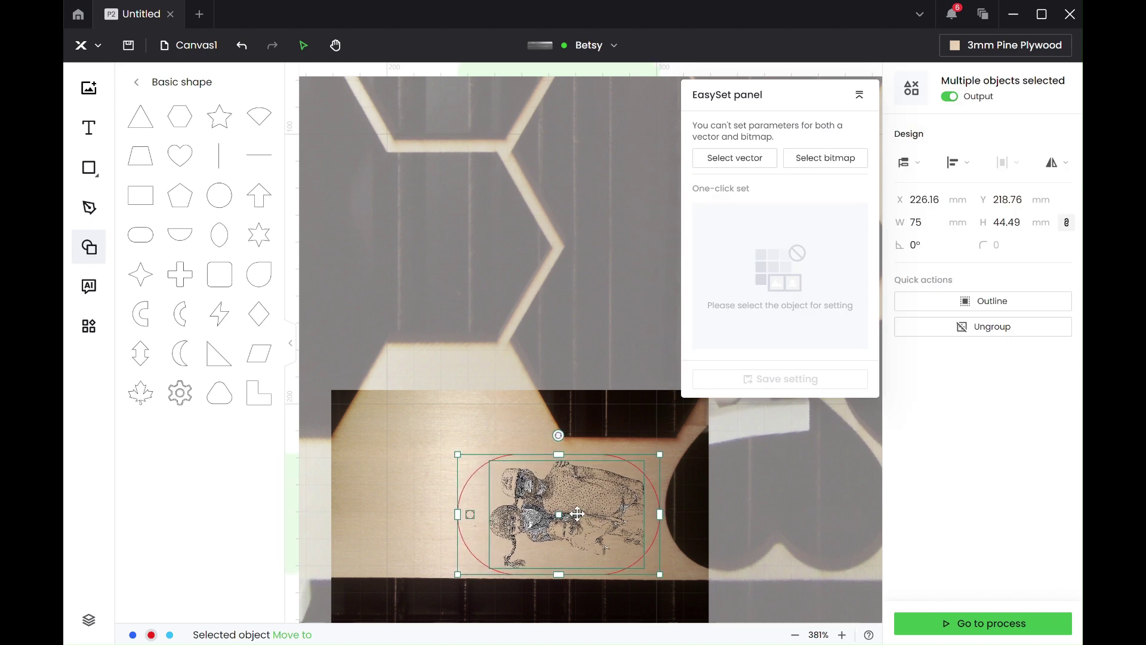
click(762, 563)
- Check the photo tag's output setting and collapse the EasySet parameters
scroll(661, 449, down, 5)
drag(528, 421, 660, 539)
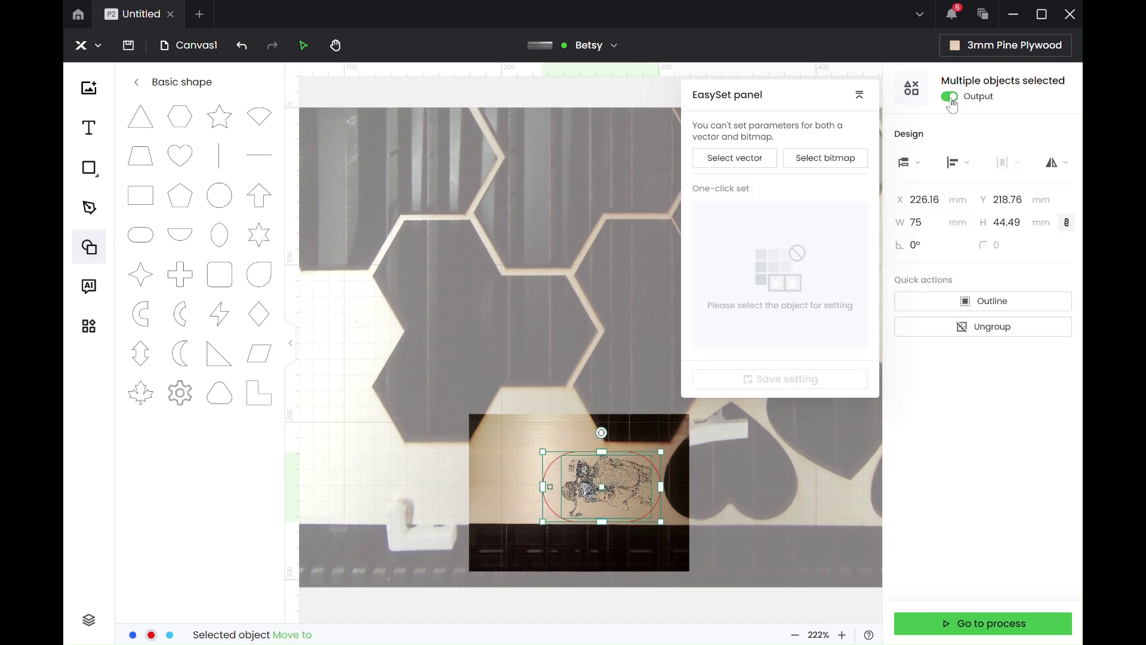
click(858, 96)
click(554, 309)
scroll(553, 309, down, 3)
scroll(553, 309, down, 3)
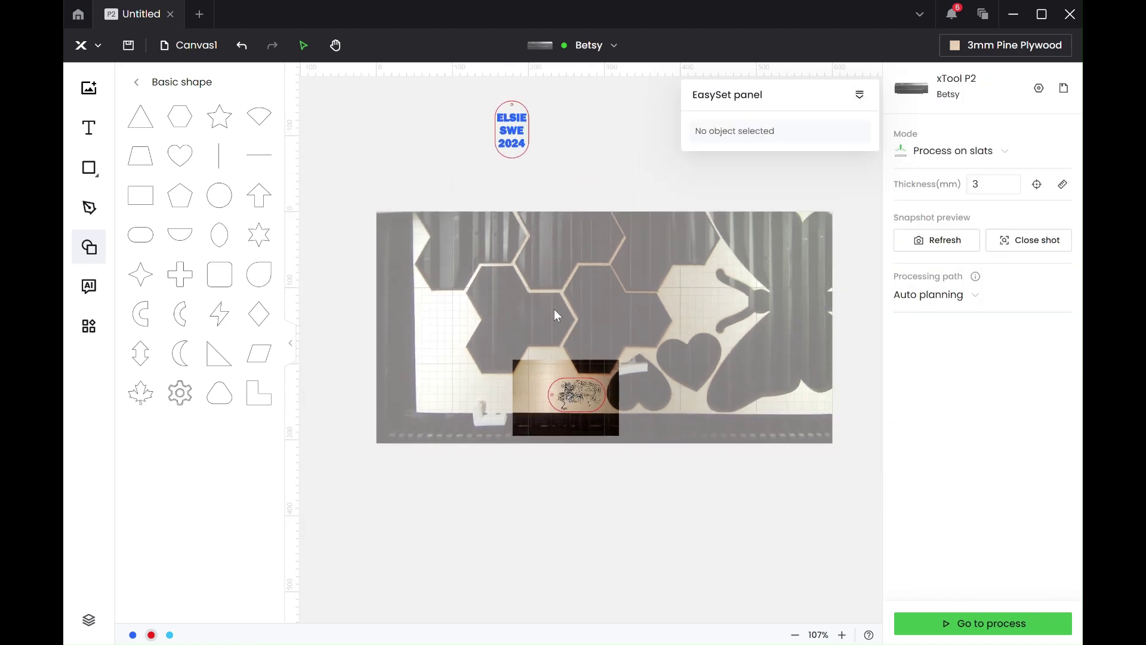
- Set all red-layer outlines to Cut at 80% power and a speed of 15 mm/s
click(552, 395)
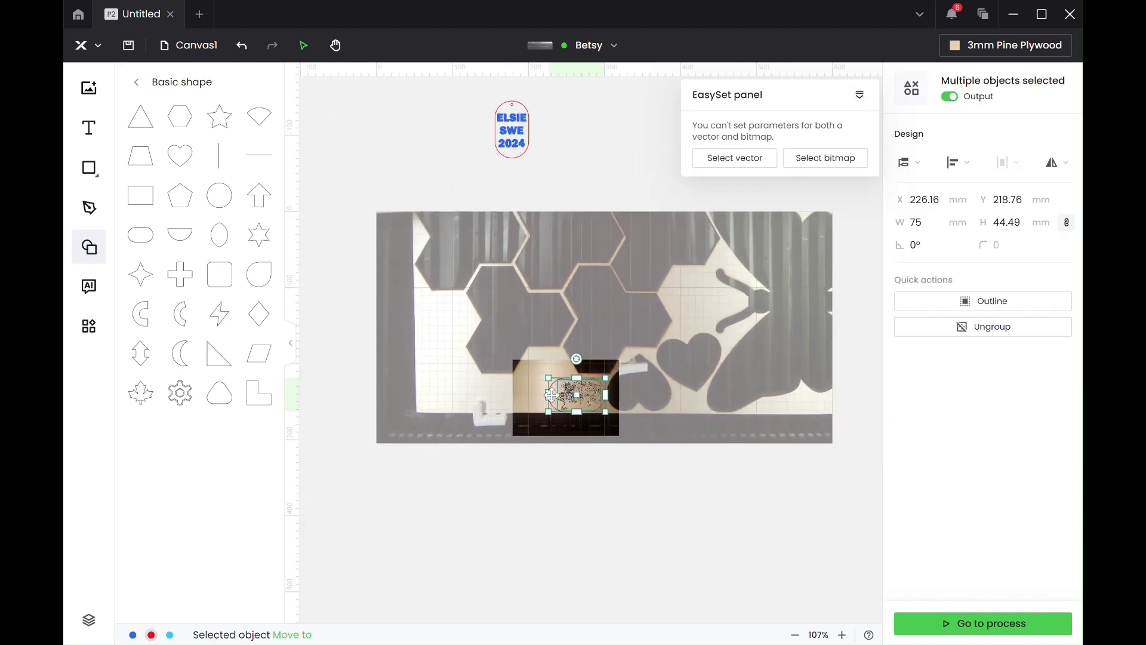
click(151, 635)
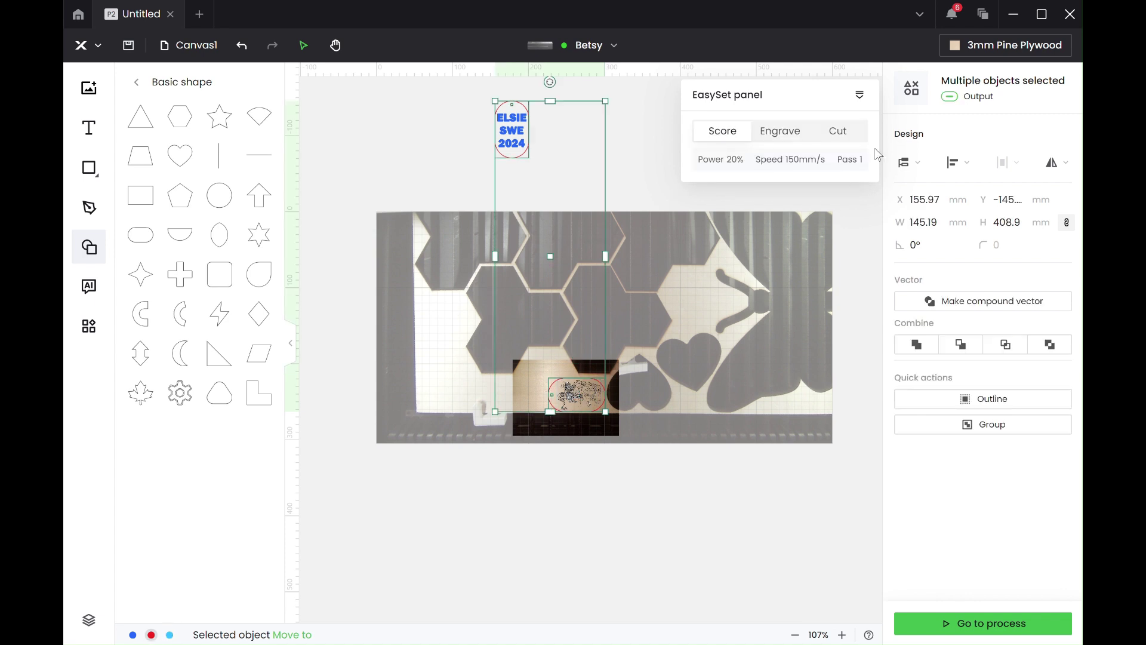
click(837, 133)
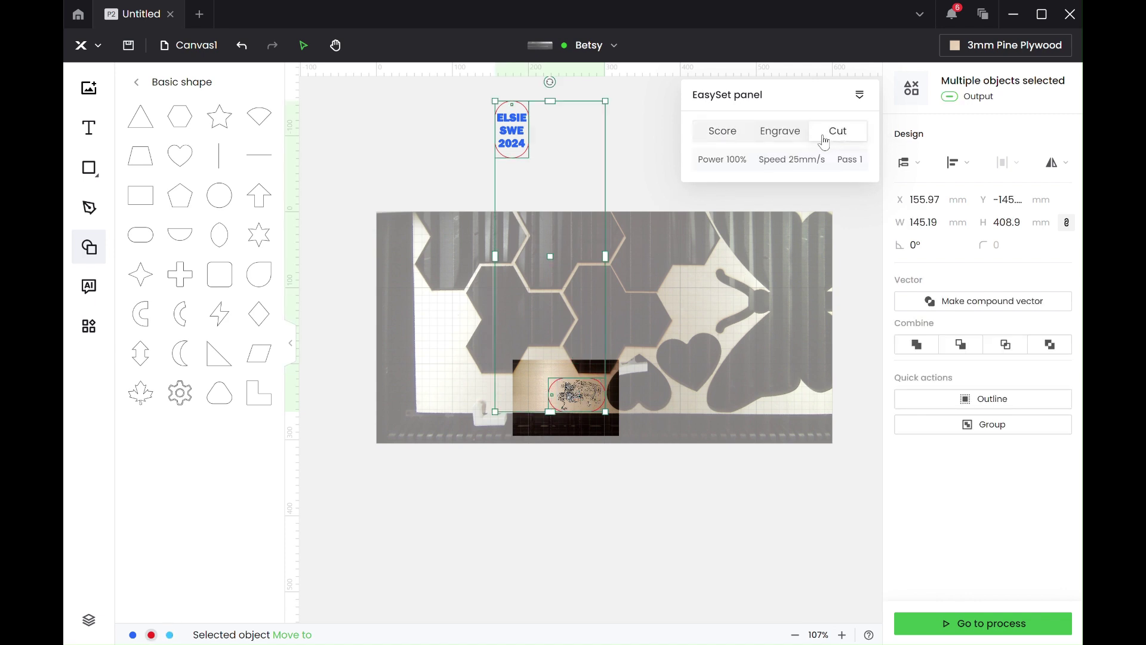
click(788, 159)
double_click(850, 207)
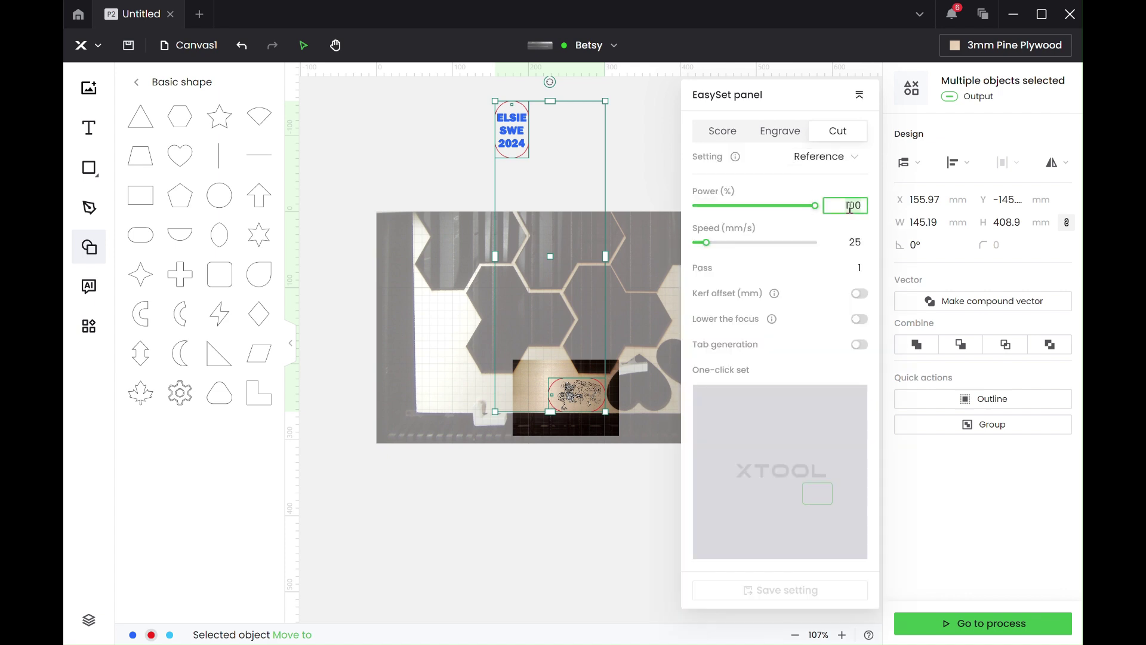
text(30)
key(Tab)
key(Tab)
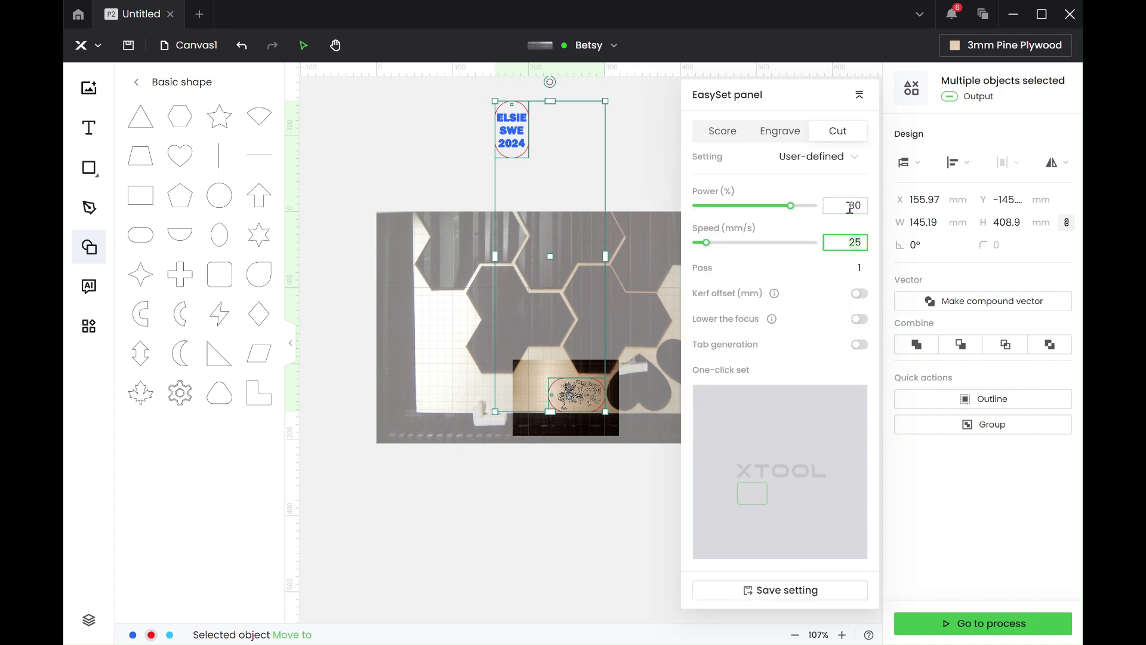
text(15)
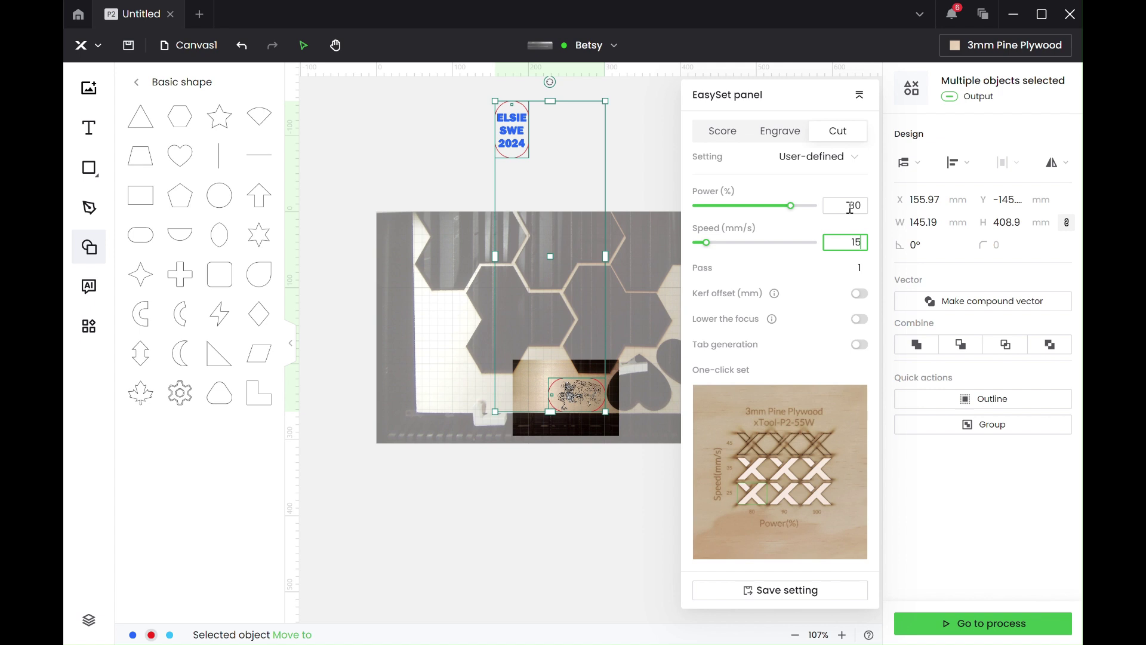
click(859, 95)
click(610, 452)
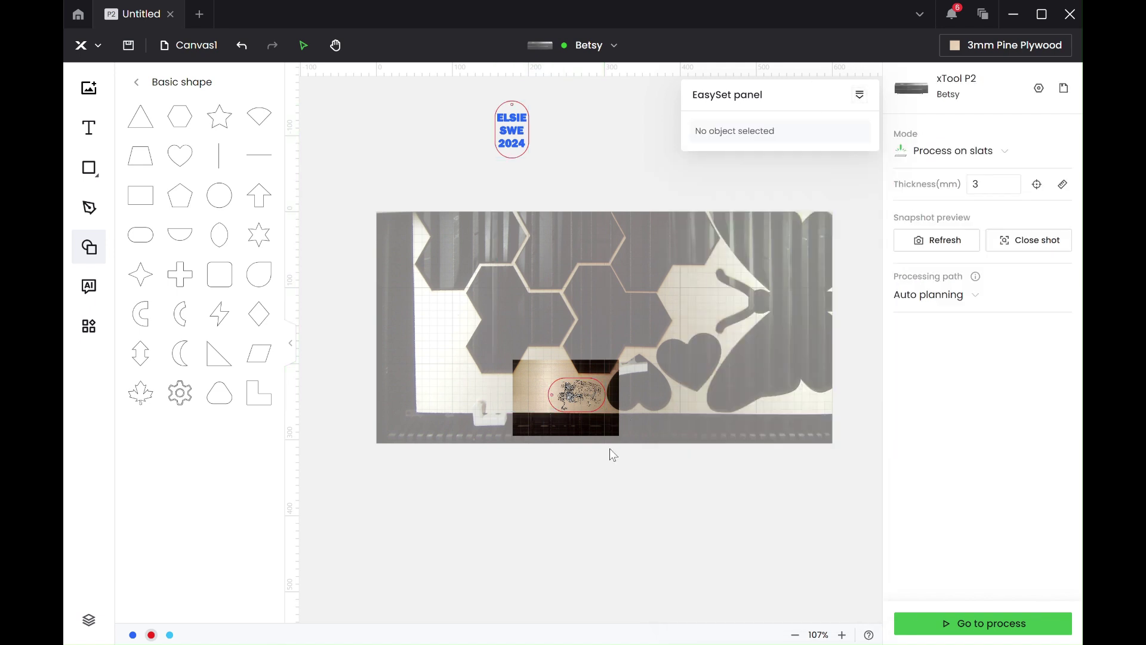
- Check which tag is set to output, run the photo tag's laser job and close the completed job
click(524, 130)
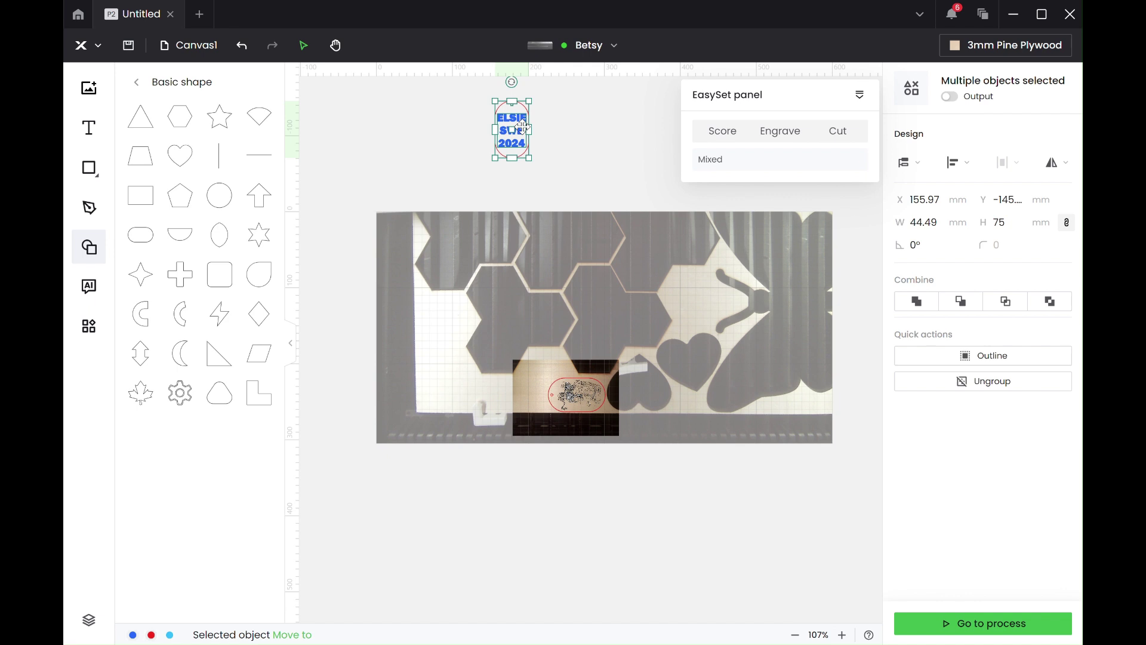
shift+click(574, 404)
click(605, 482)
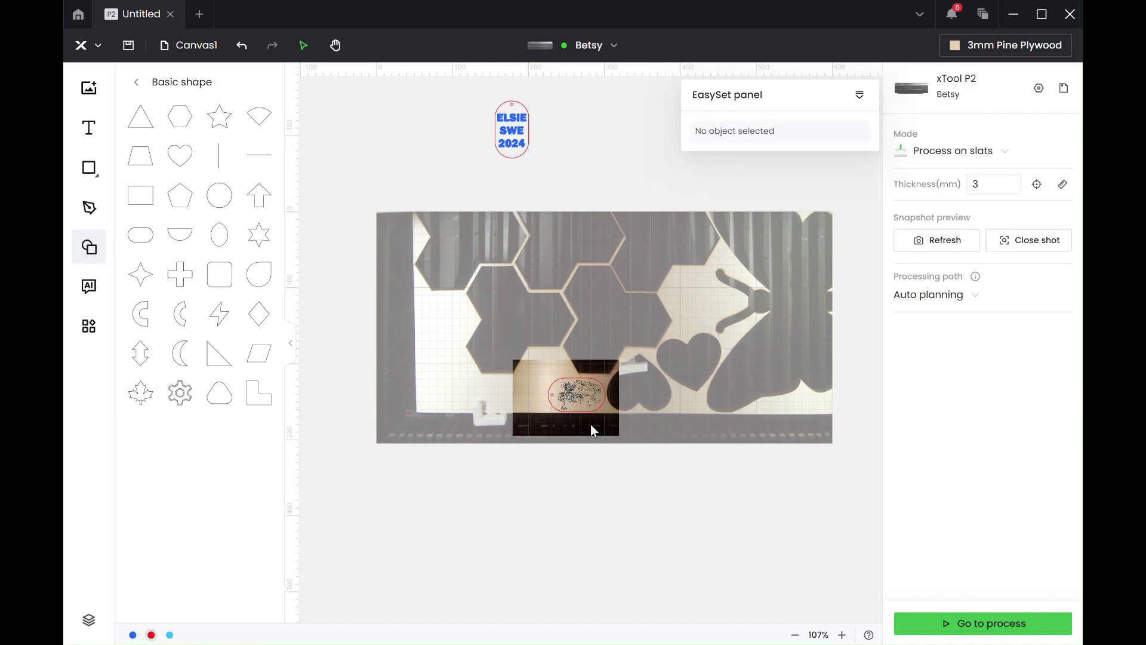
scroll(593, 430, up, 5)
drag(634, 434, 452, 274)
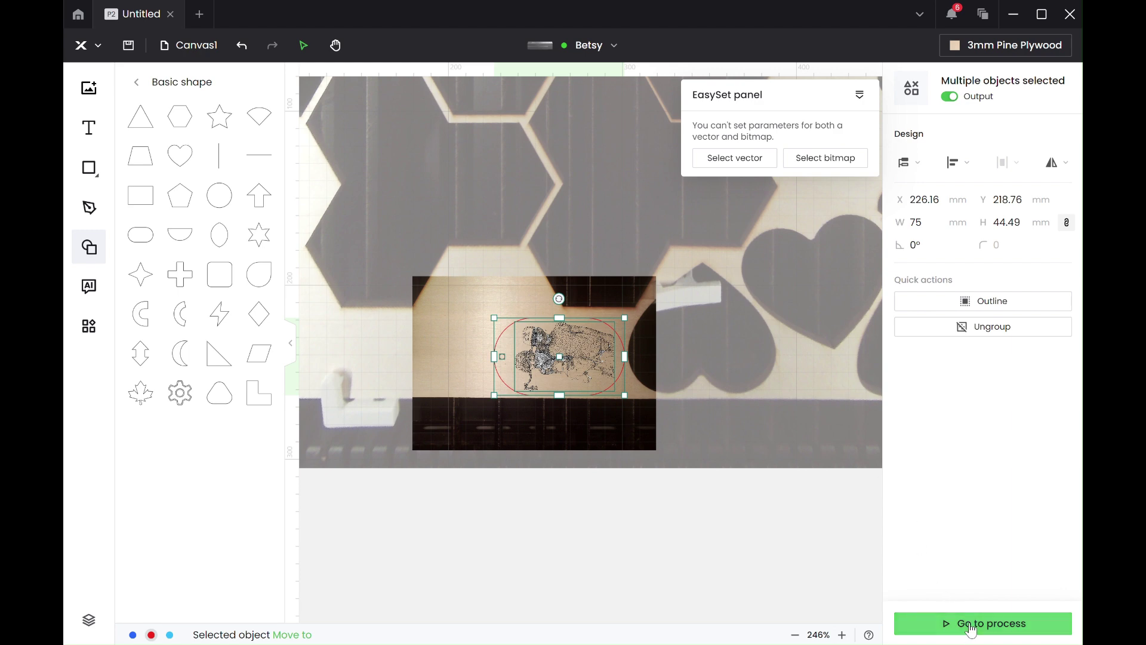
click(970, 624)
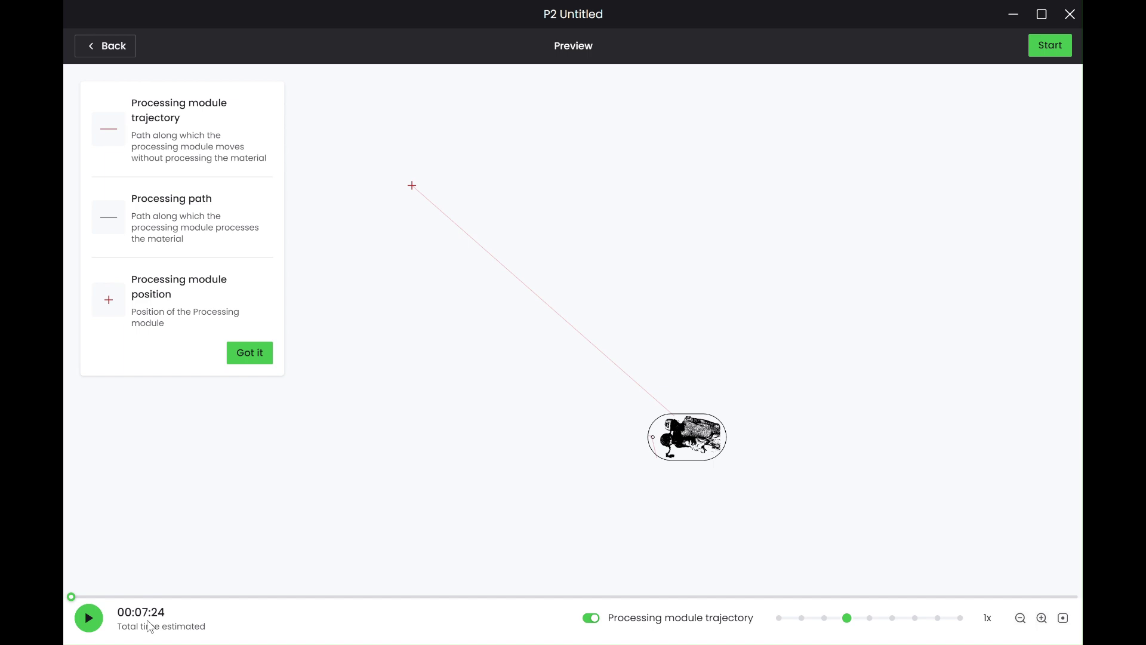
click(1054, 51)
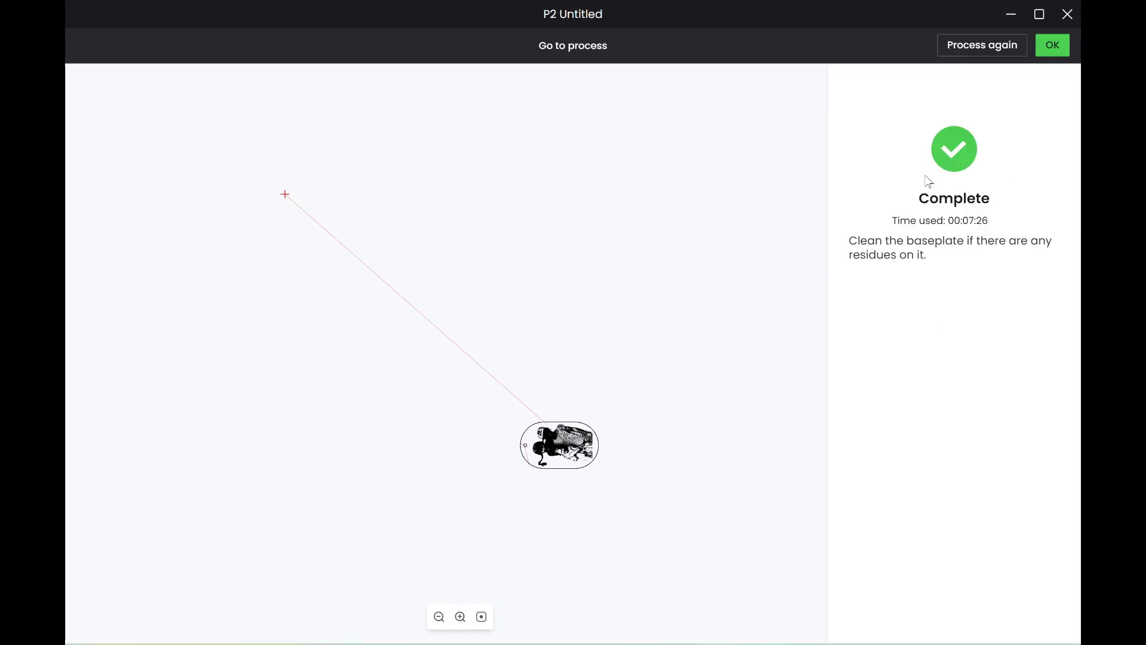
click(1053, 46)
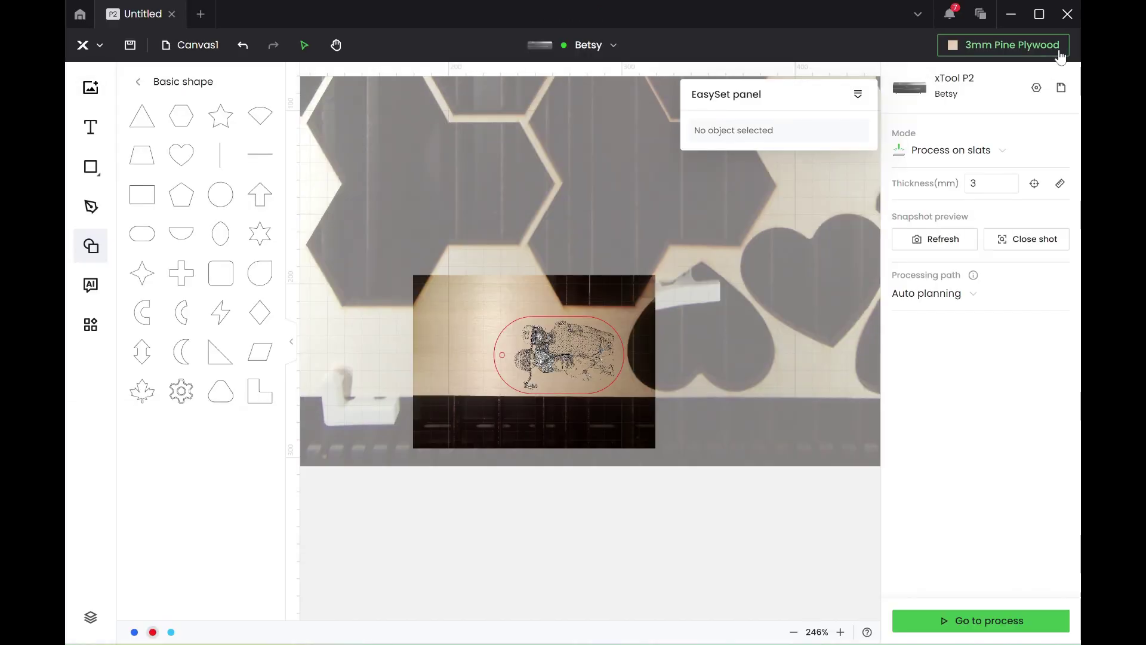
- Turn off output for the whole photo tag group
scroll(656, 244, down, 5)
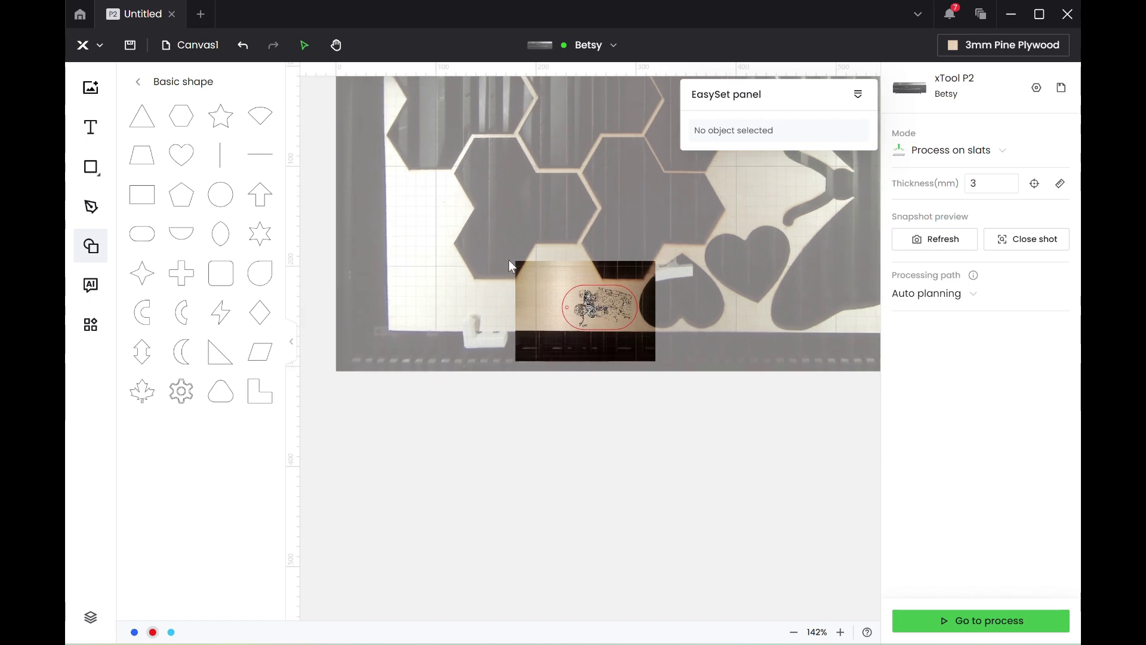
drag(508, 260, 672, 380)
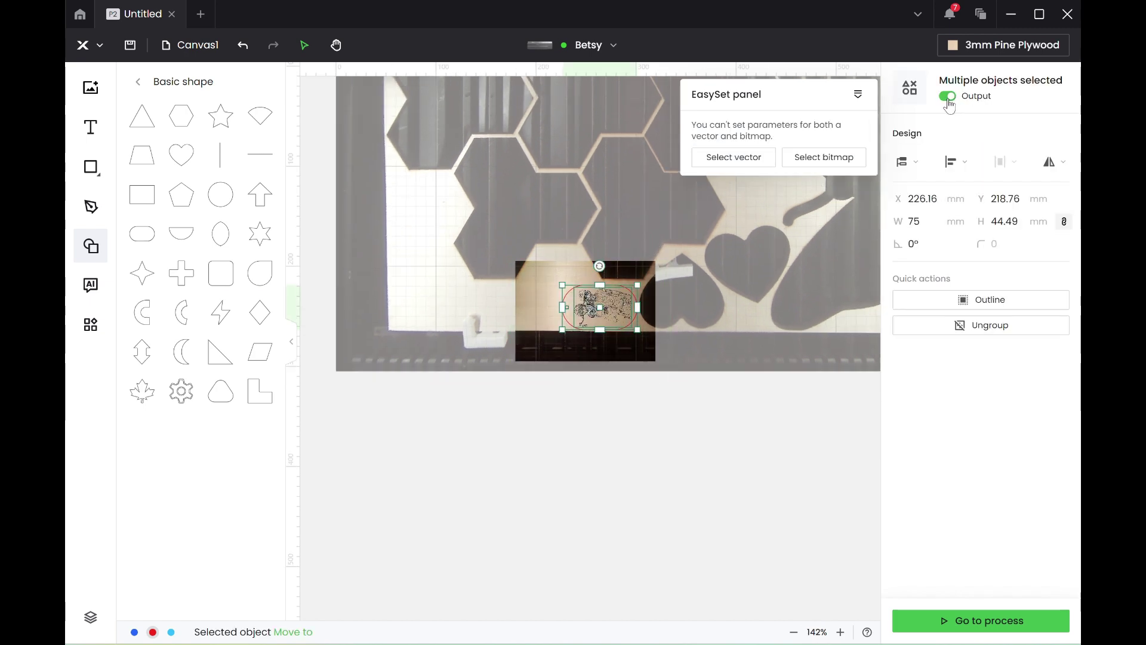
click(949, 97)
- Rotate the name tag to -90° and place it over the photo tag at about X 226 mm, Y 219 mm
scroll(511, 200, down, 4)
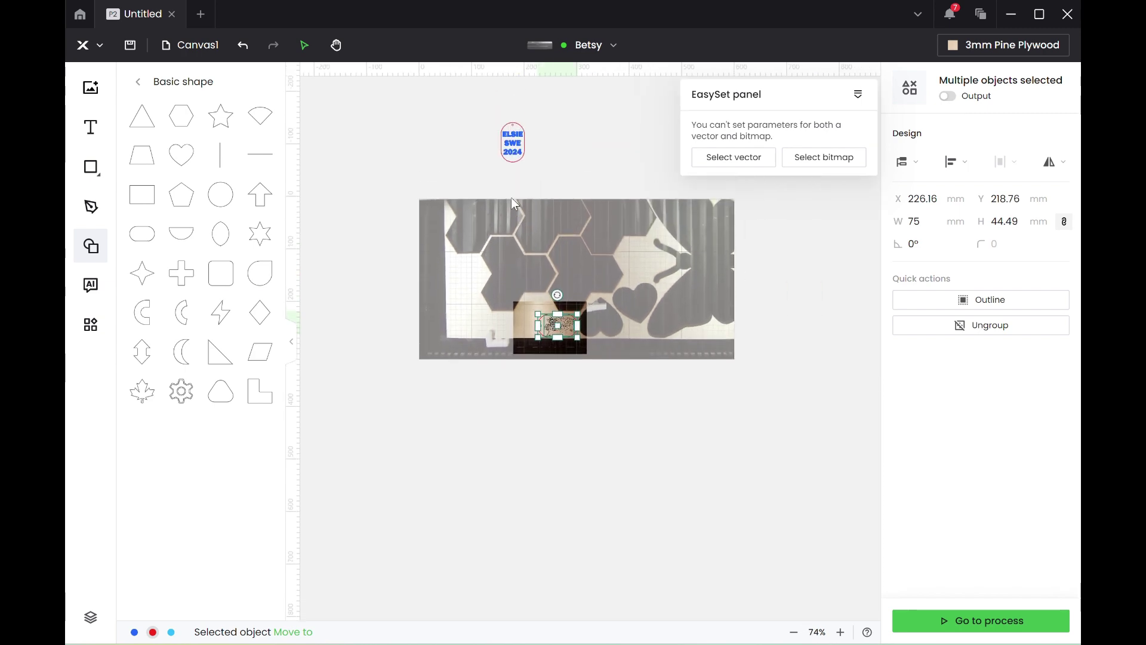
click(535, 186)
click(508, 154)
drag(507, 155, 565, 345)
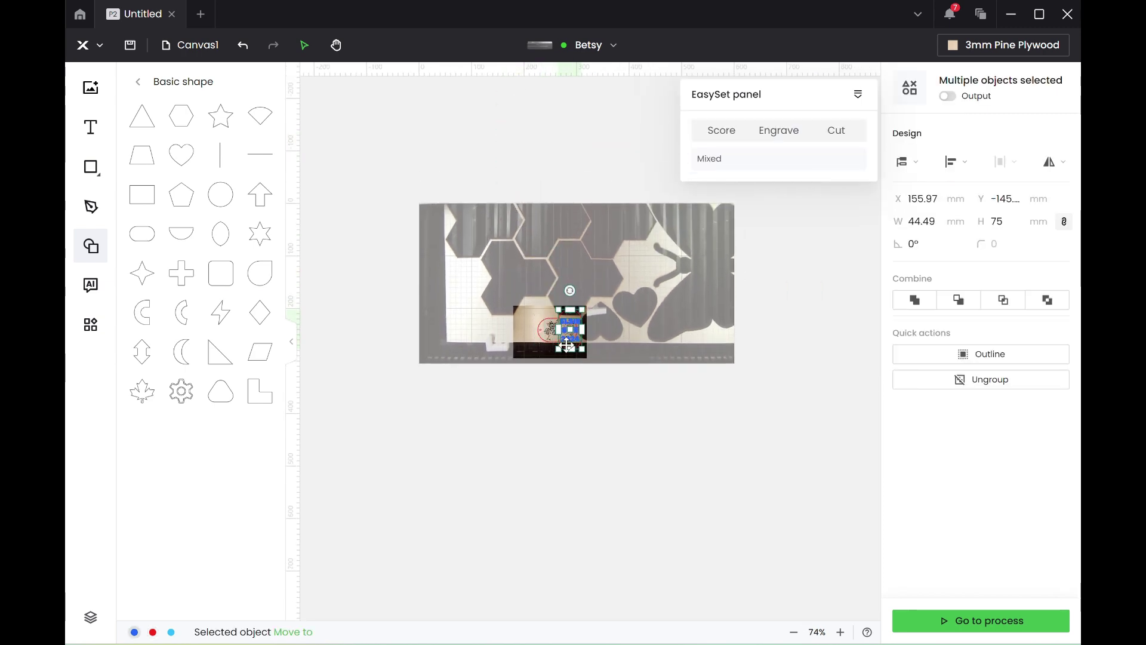
scroll(566, 345, up, 5)
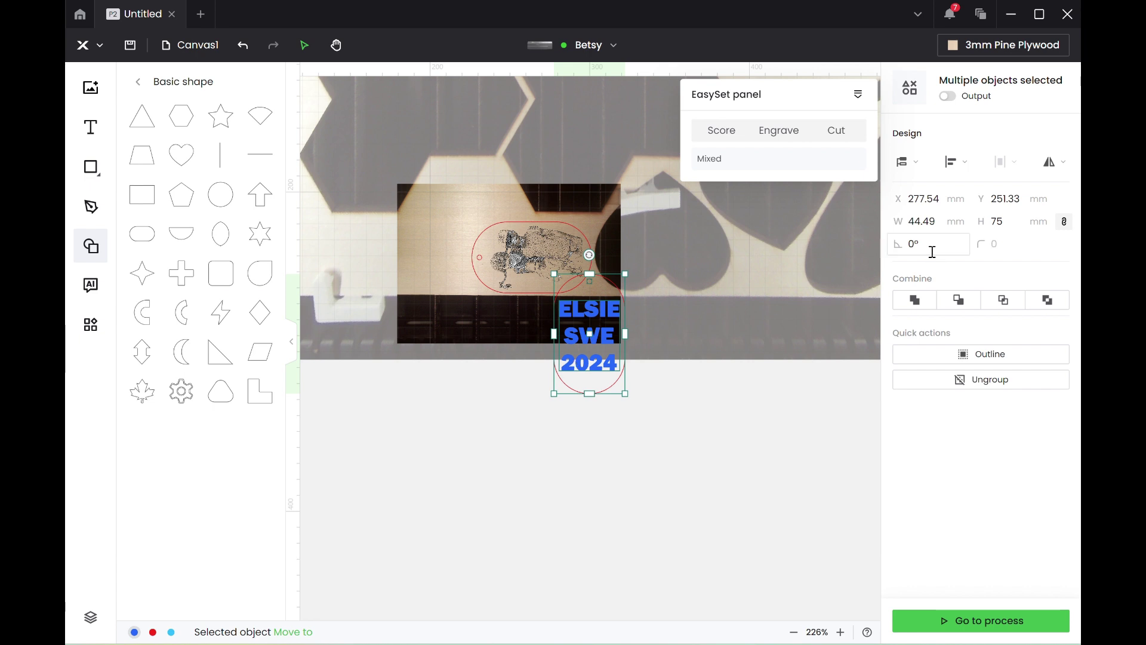
click(932, 252)
text(-90)
key(Return)
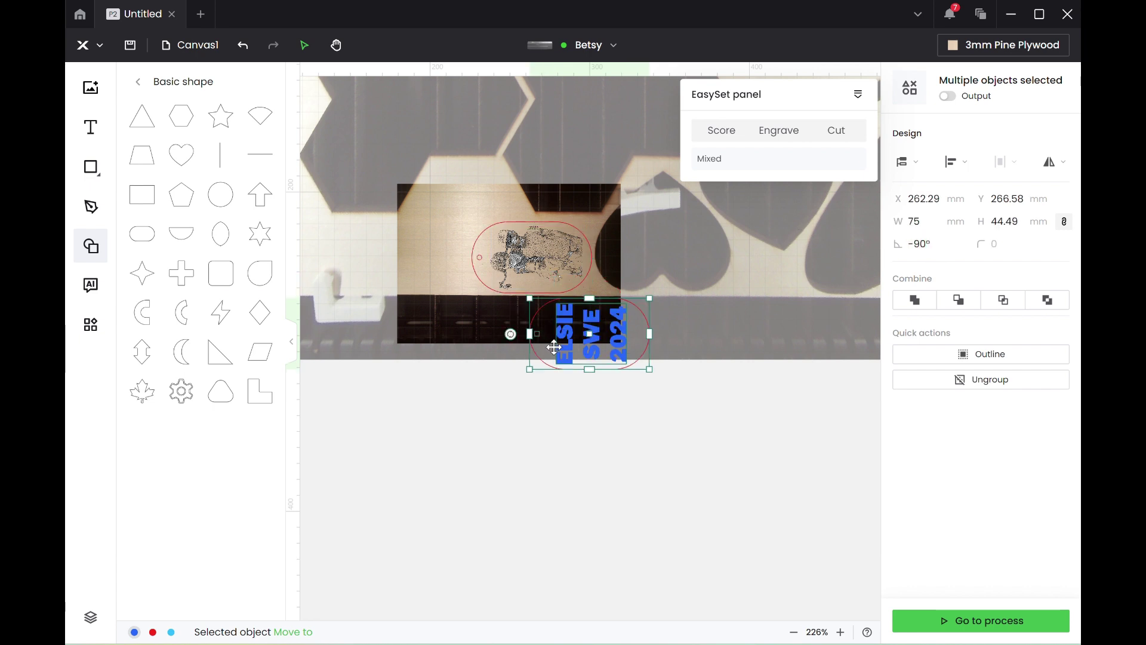
drag(553, 346, 495, 272)
scroll(496, 271, up, 5)
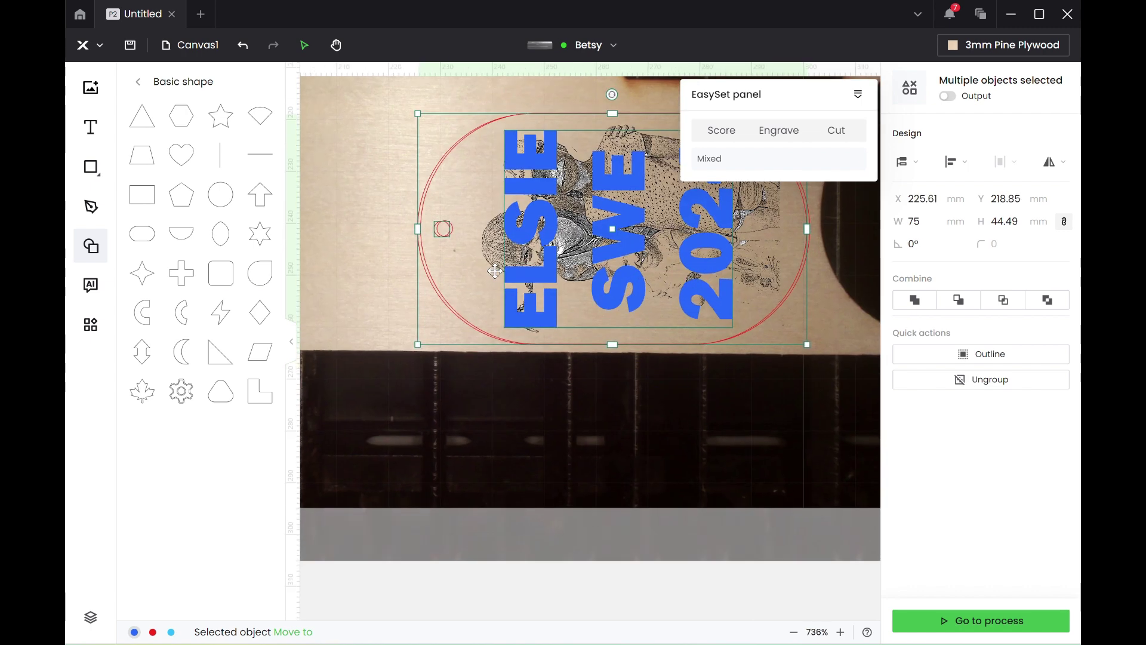
- Try to align the left edges of the name tag and photo tag
drag(626, 443, 461, 202)
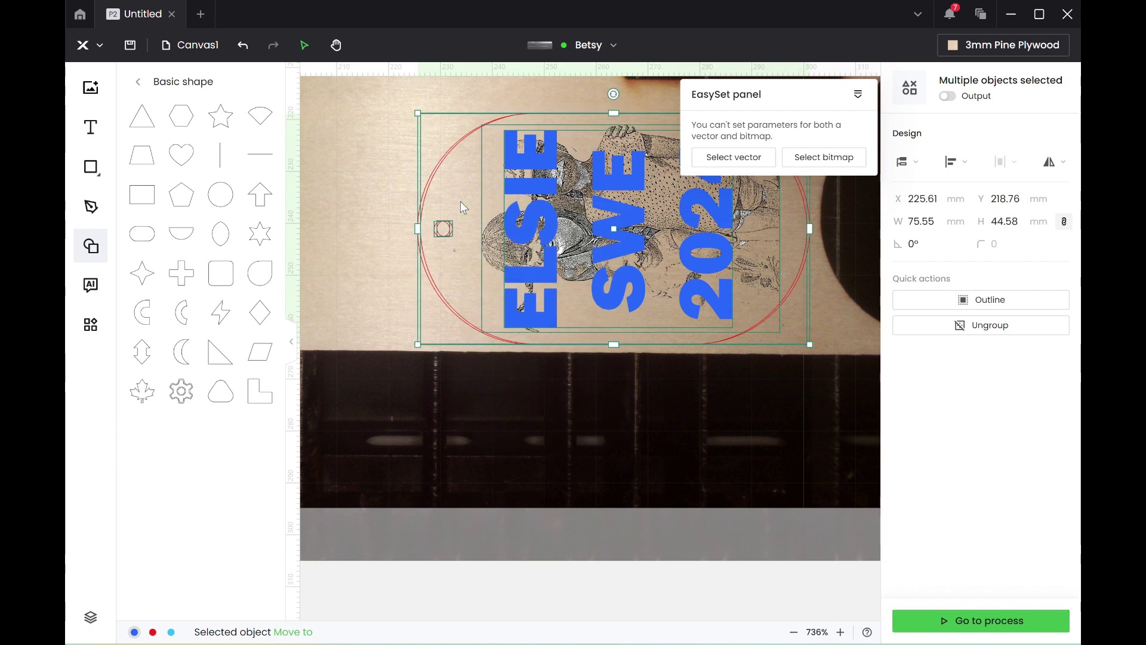
click(954, 166)
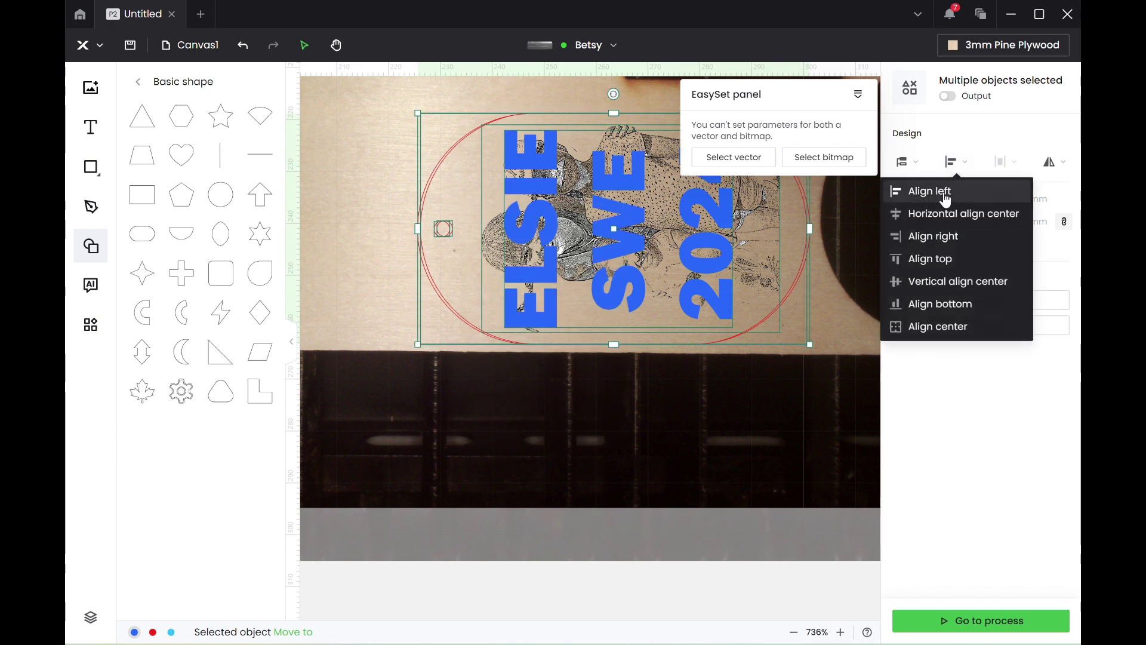
click(945, 198)
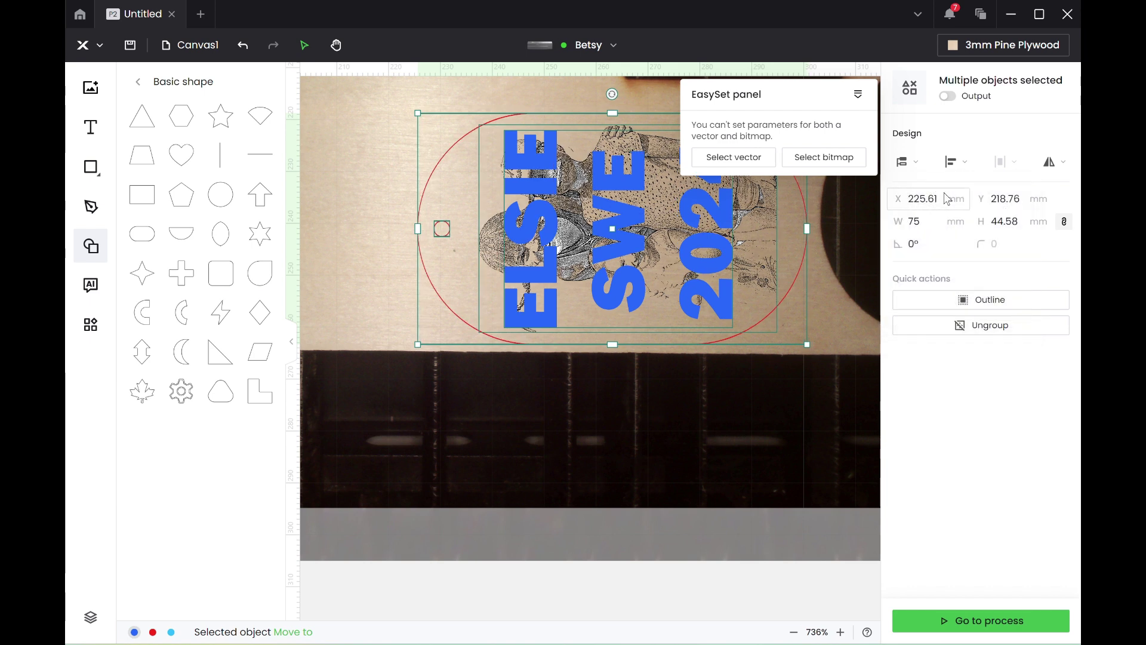
key(ctrl+z)
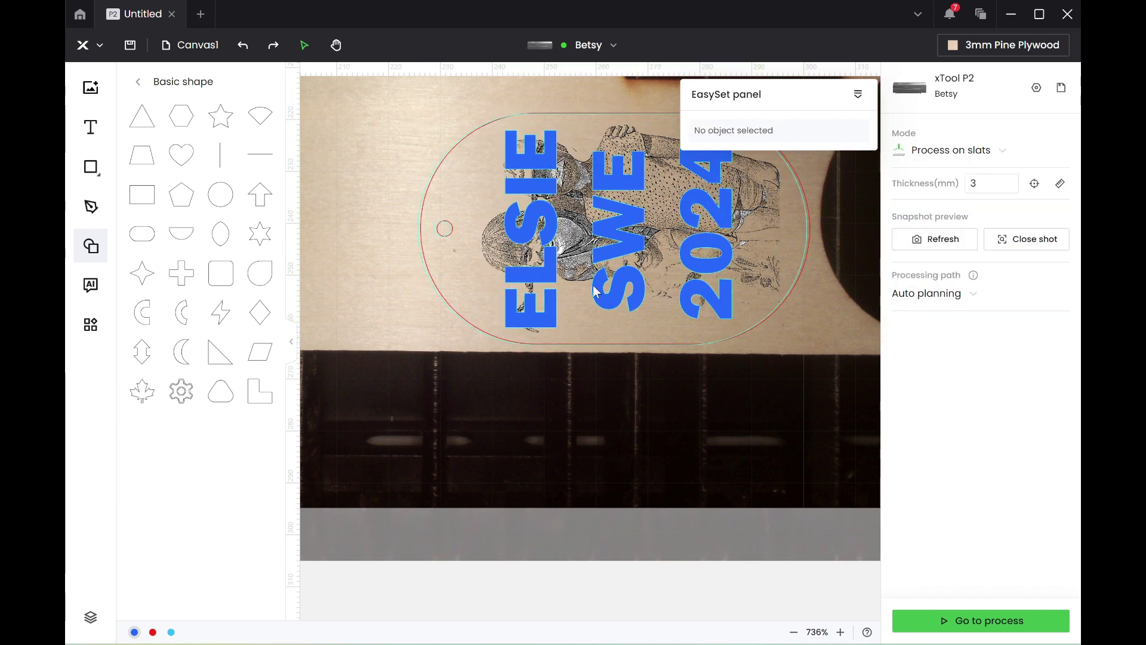
- Offset the name tag from the photo tag and match its X position to the photo tag at 226.16 mm
click(588, 280)
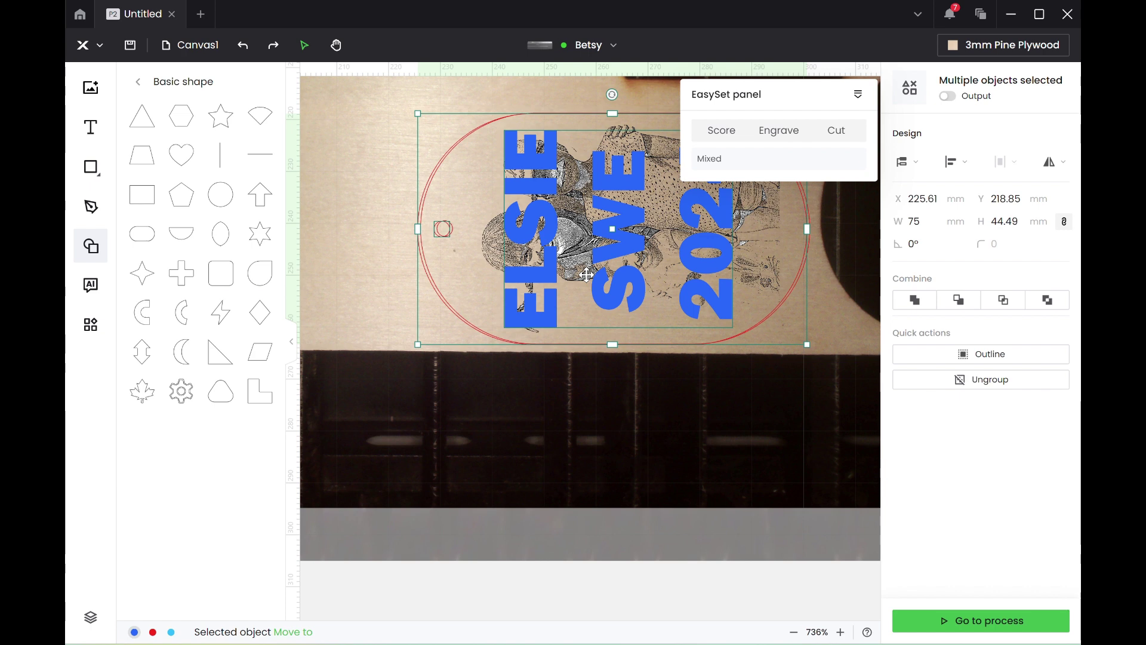
drag(586, 274, 605, 301)
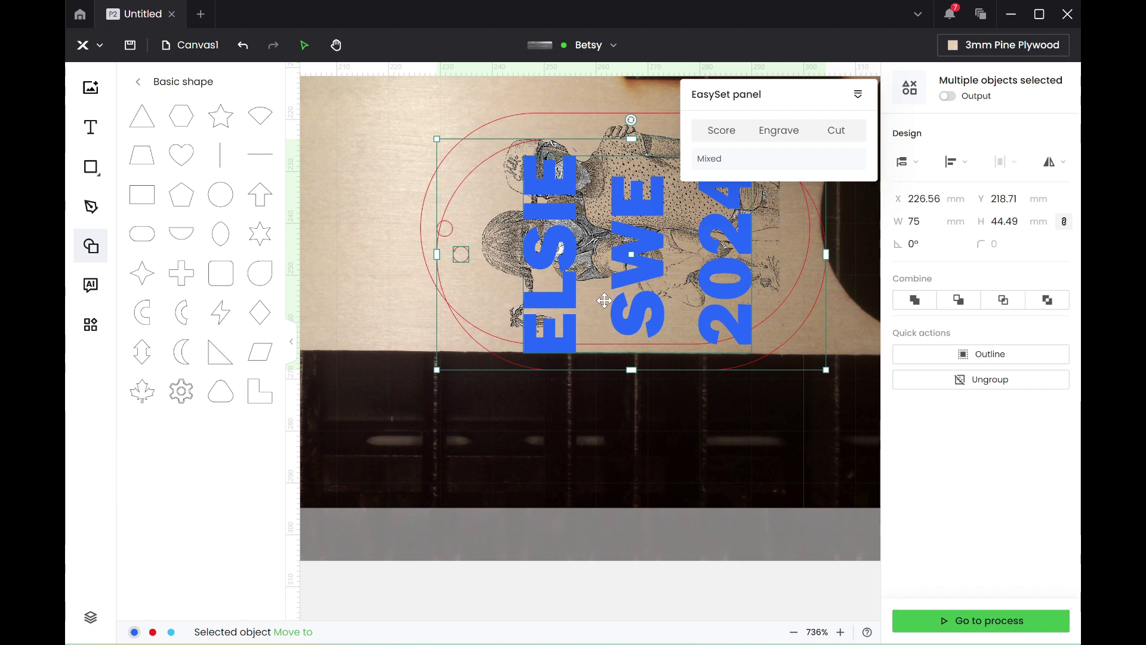
click(543, 117)
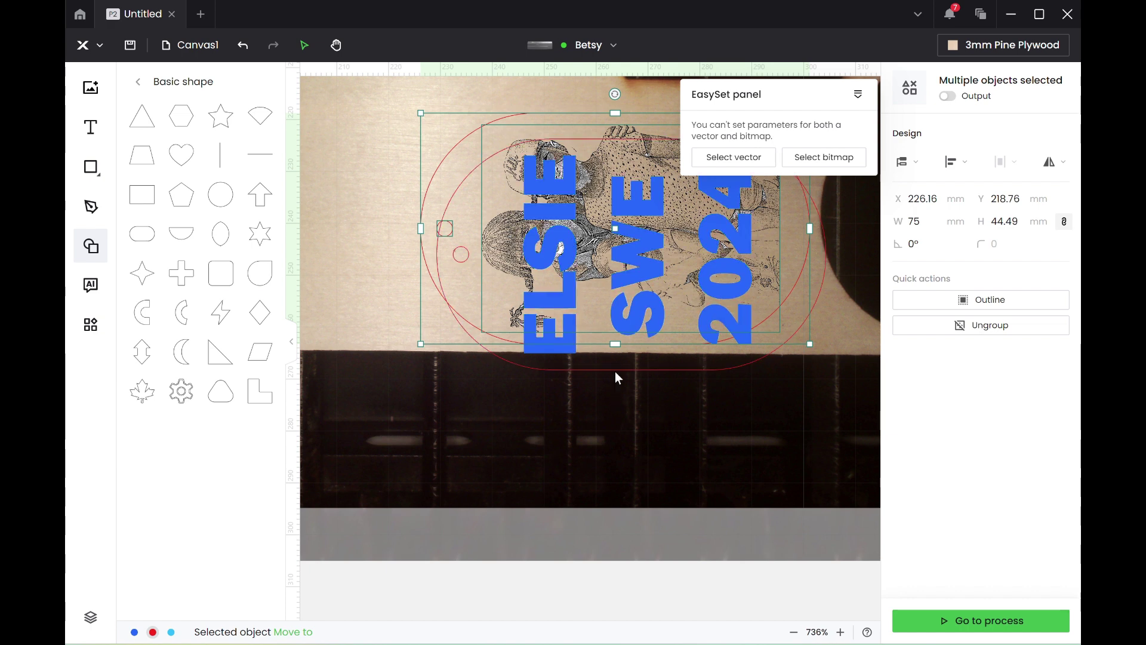
click(641, 359)
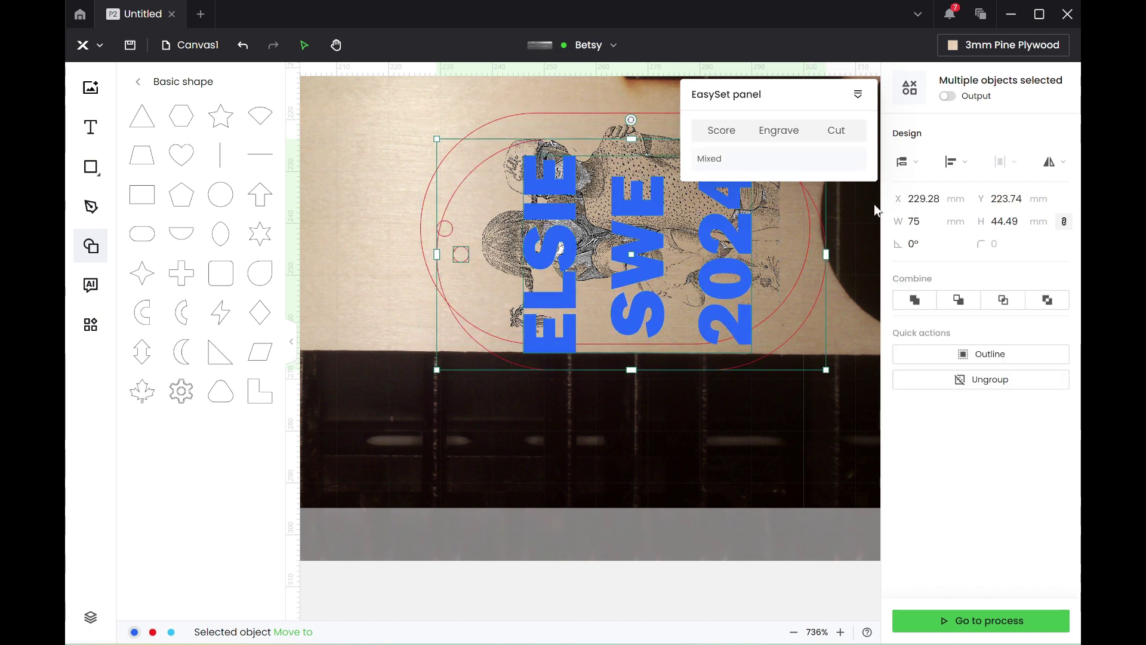
click(934, 197)
text(226.)
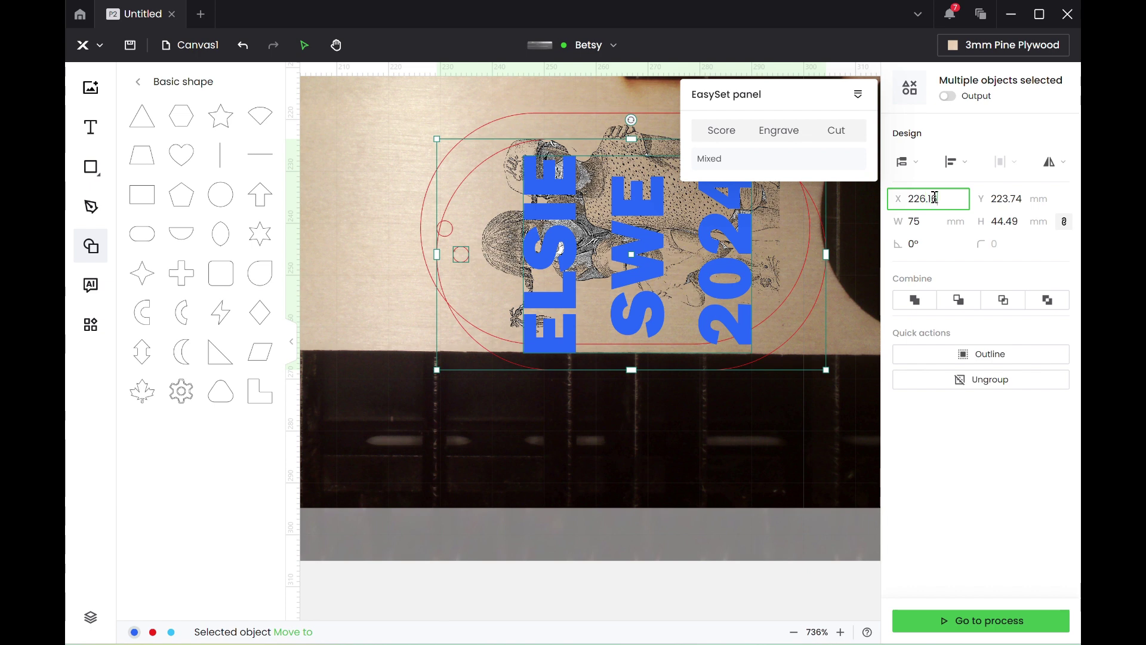
key(Return)
click(644, 456)
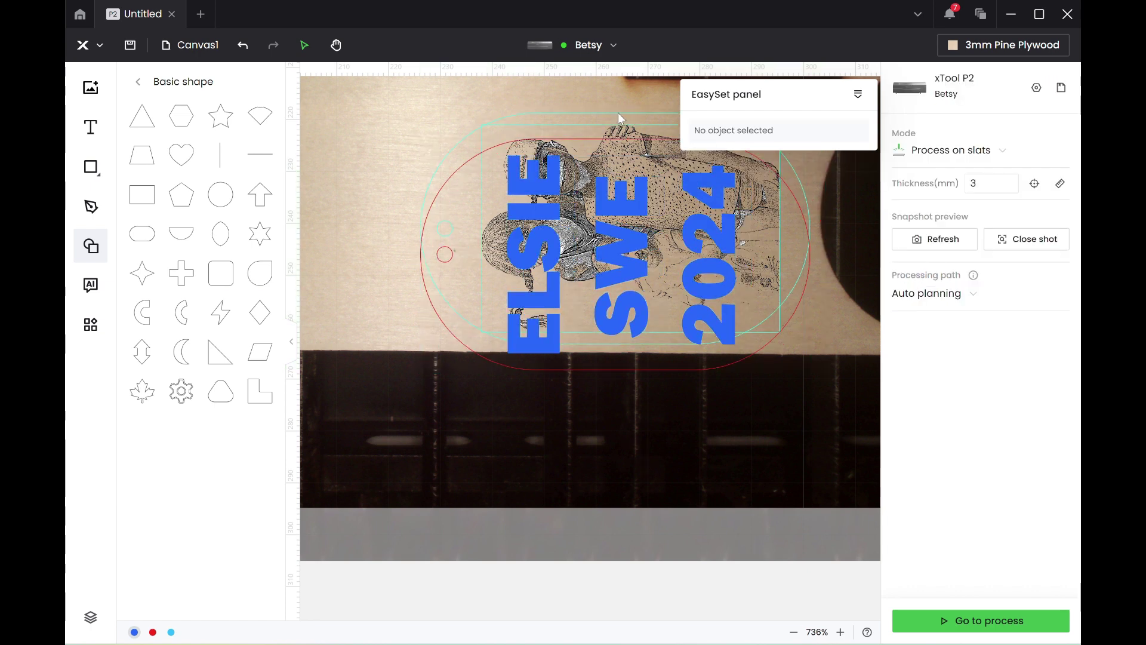
- Match the name tag's Y position to the photo tag by setting it to 218.76 mm
click(609, 114)
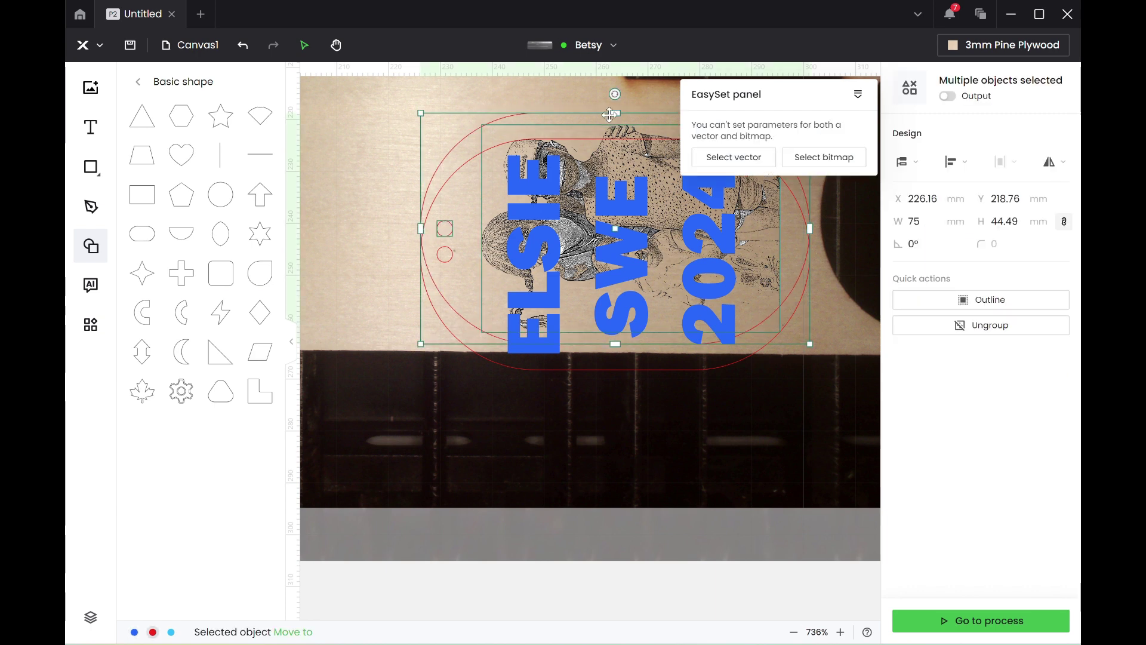
click(626, 416)
click(617, 357)
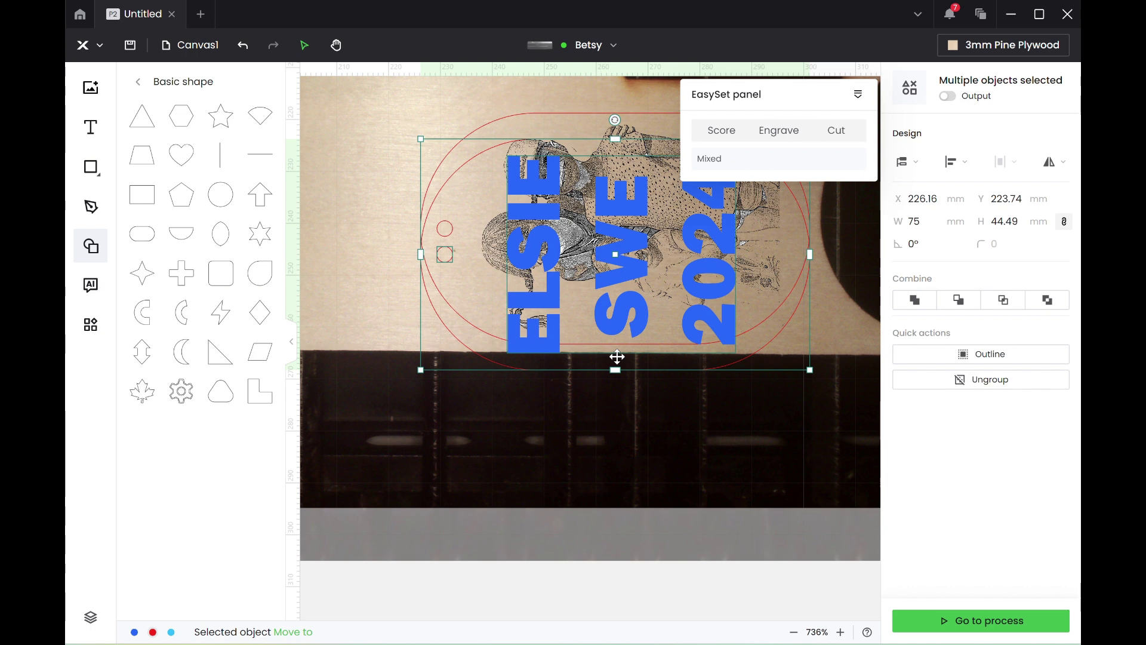
click(1025, 199)
text(218.76)
key(Return)
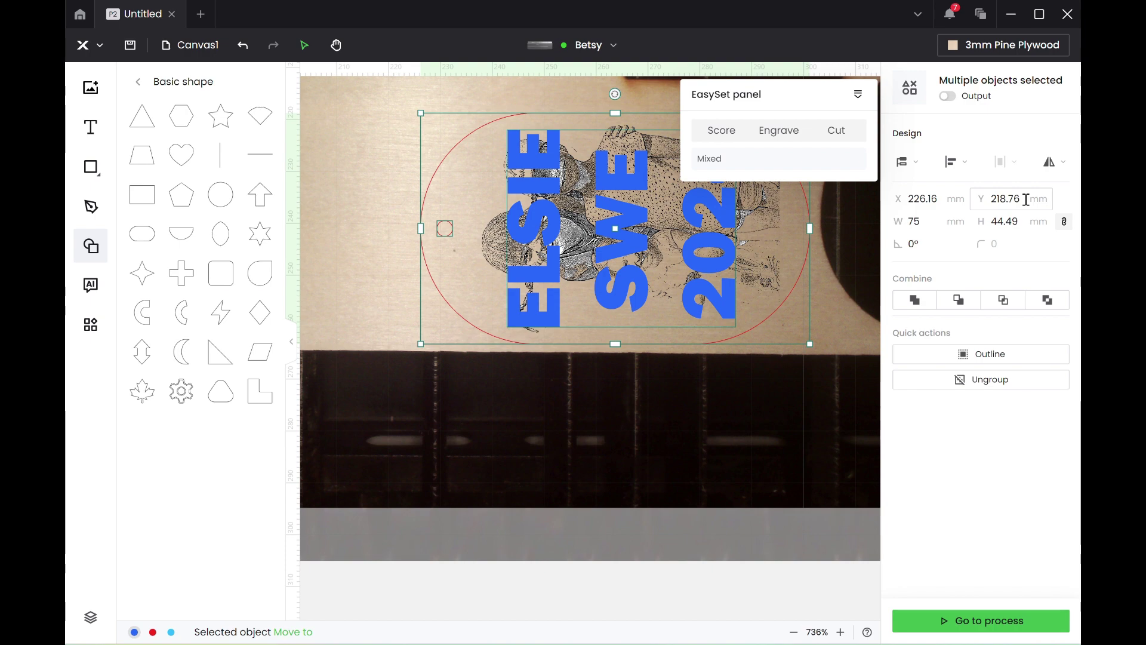
click(775, 474)
- Check the output setting of the red cut and cyan image layers, and enable output for the blue name text
scroll(683, 427, up, 3)
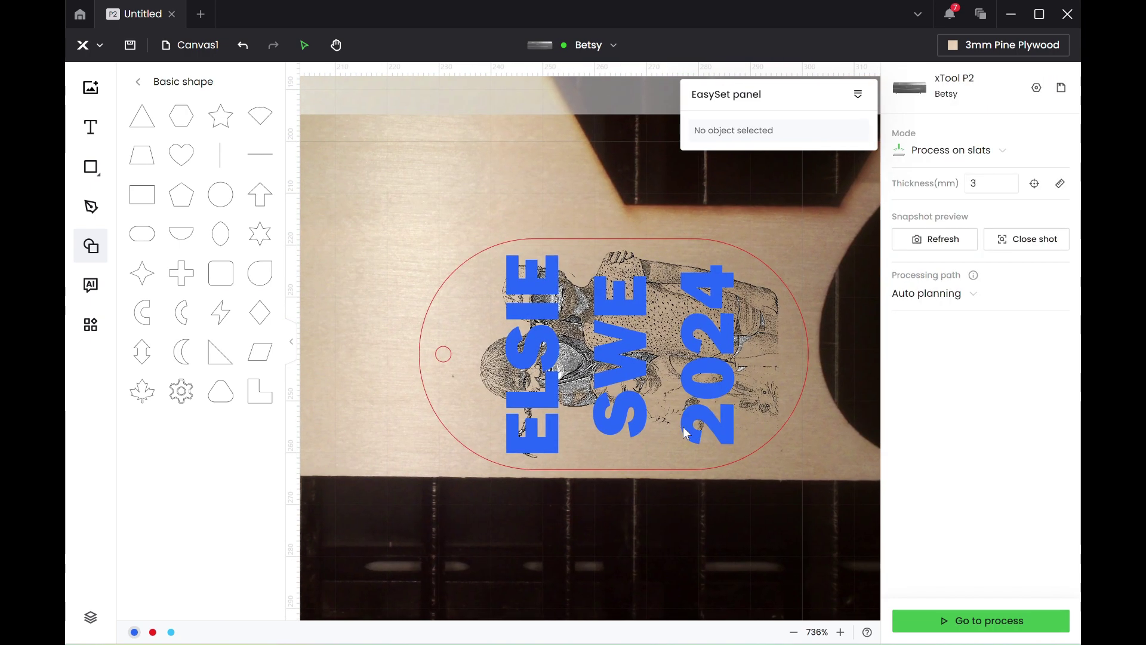
click(152, 633)
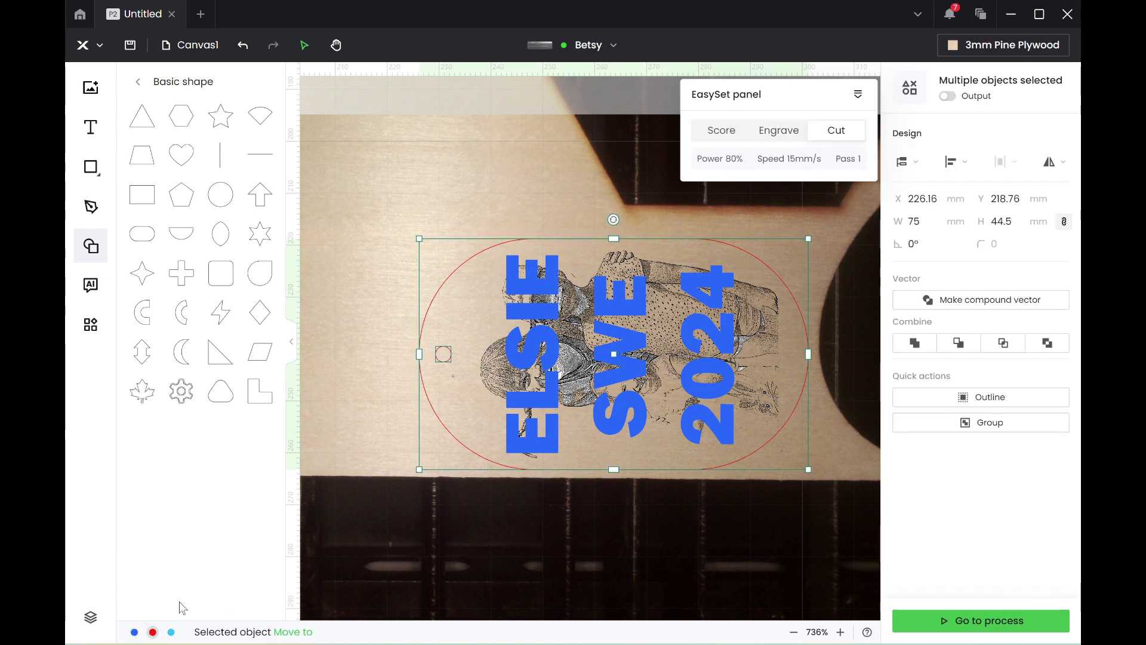
click(171, 632)
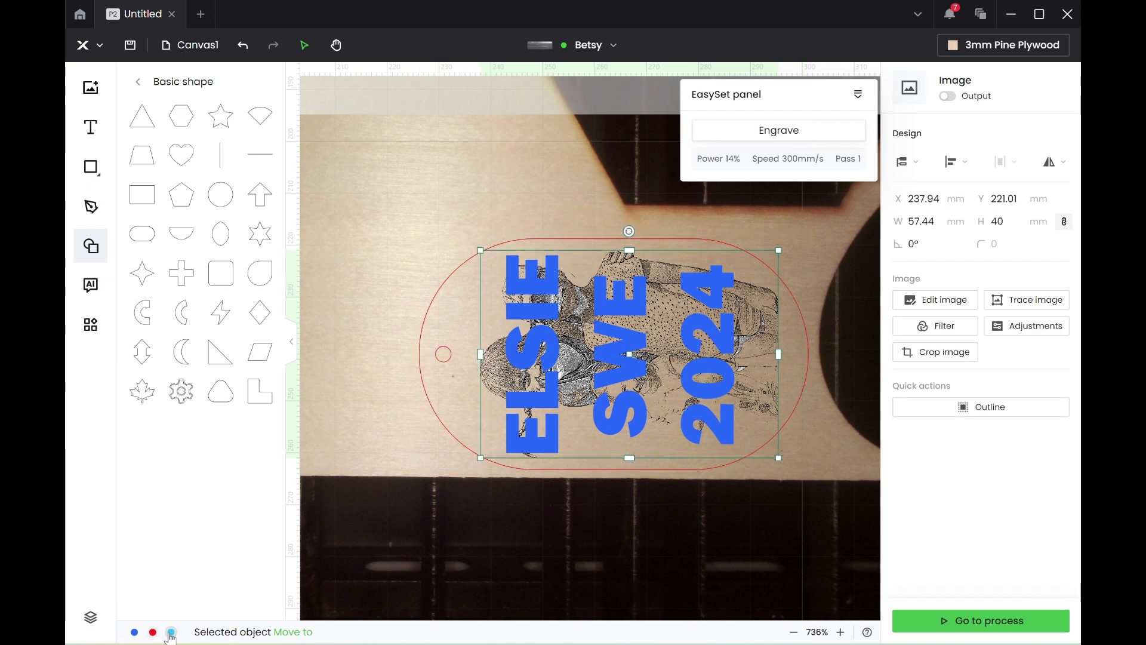
click(135, 631)
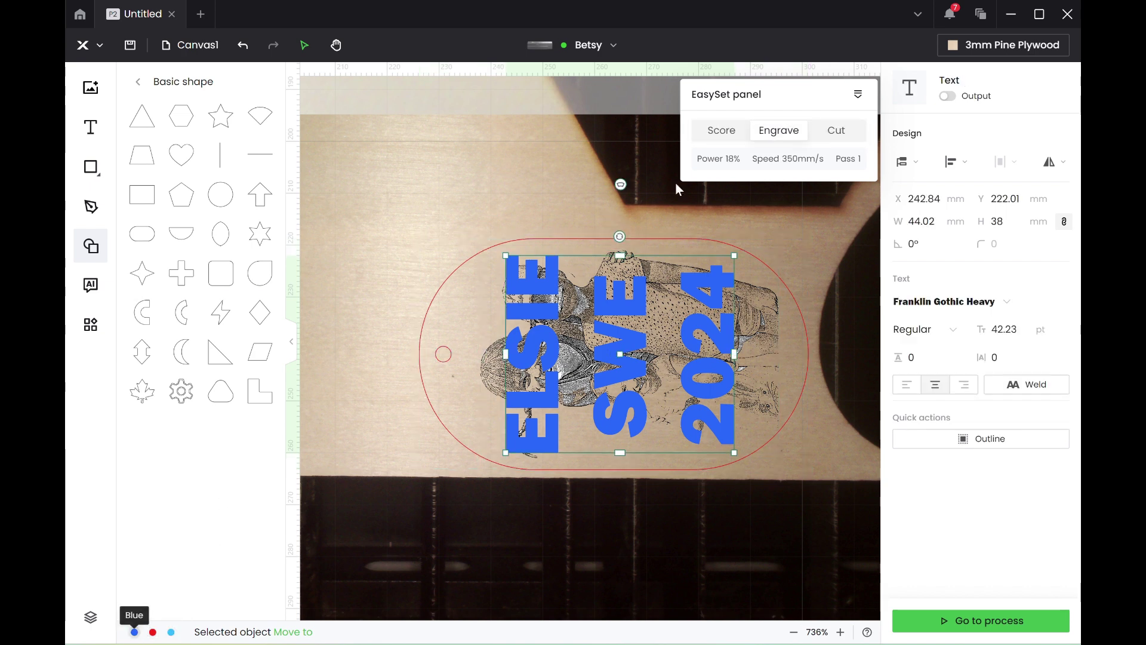
click(949, 98)
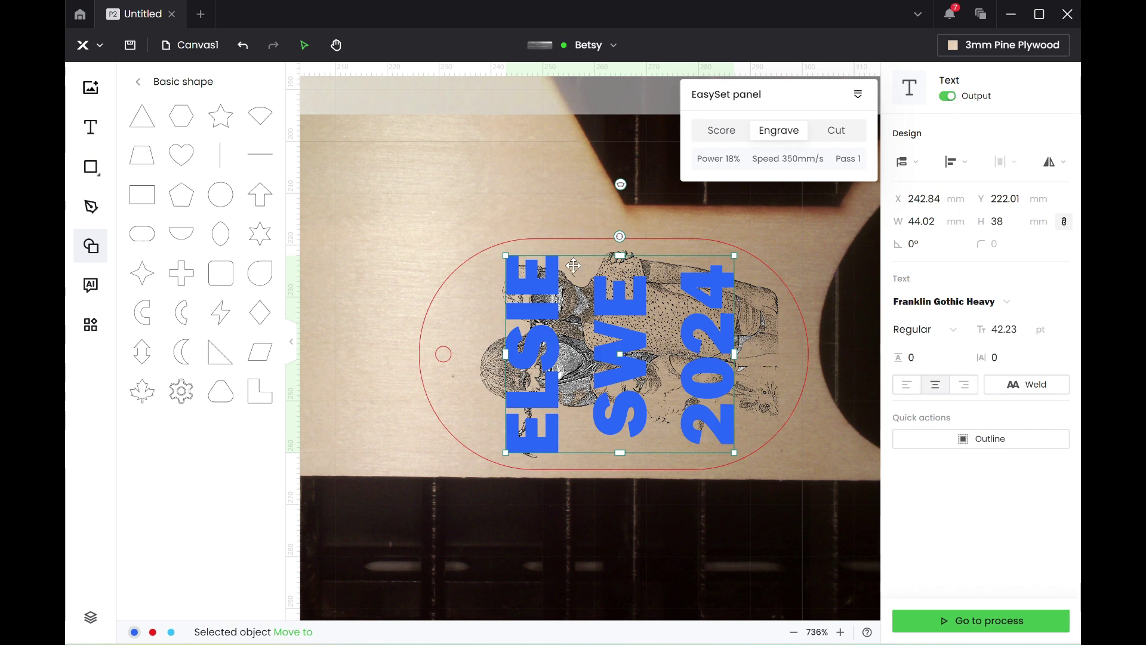
click(610, 497)
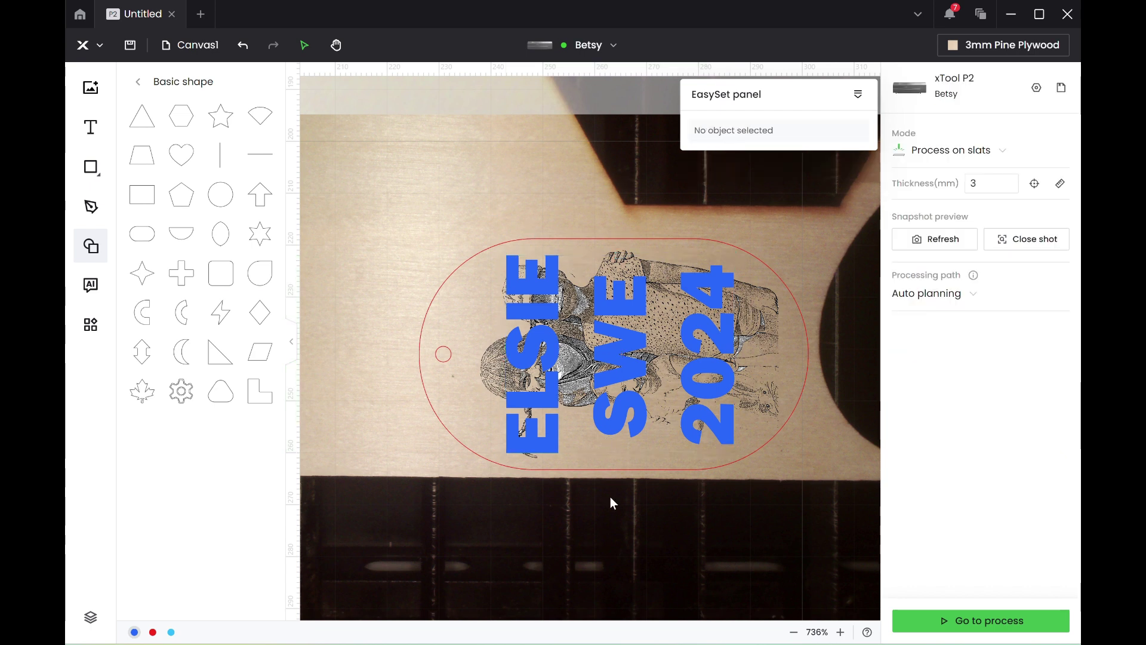
- Capture a close shot of the cut tag on the bed as the canvas background
click(1002, 238)
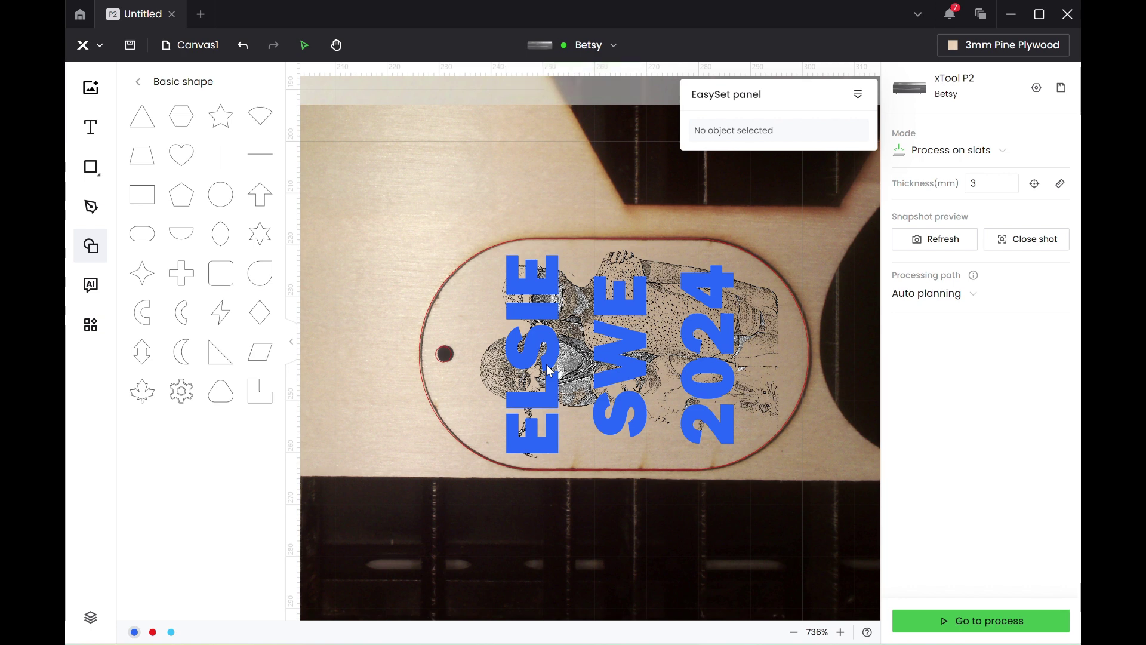
scroll(547, 369, up, 3)
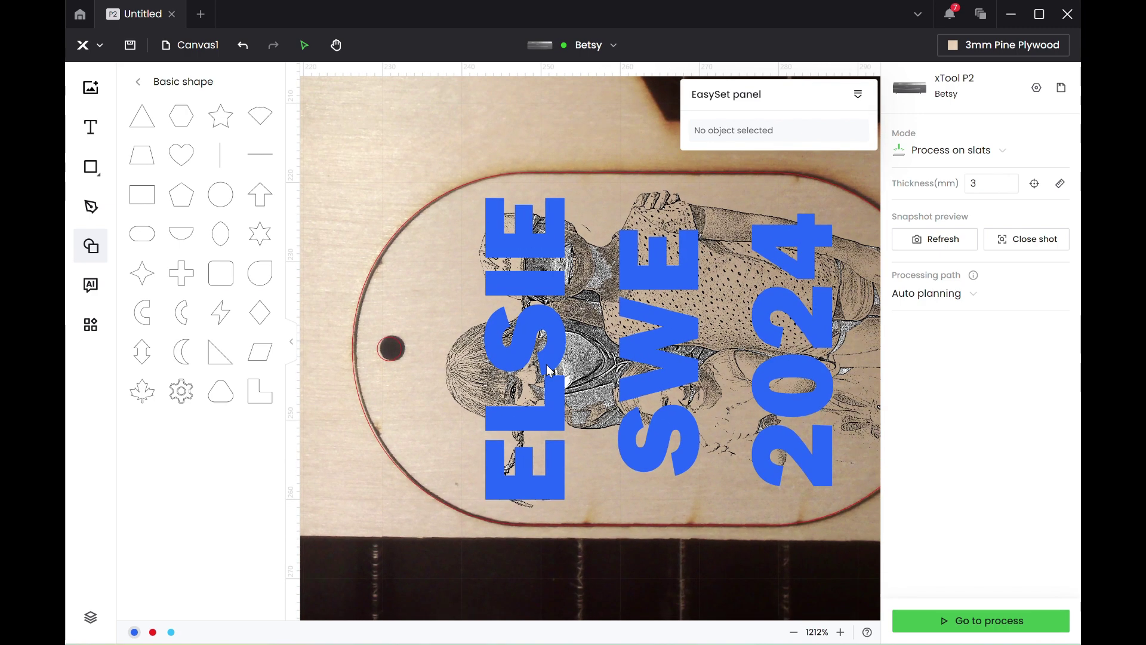
scroll(746, 564, down, 2)
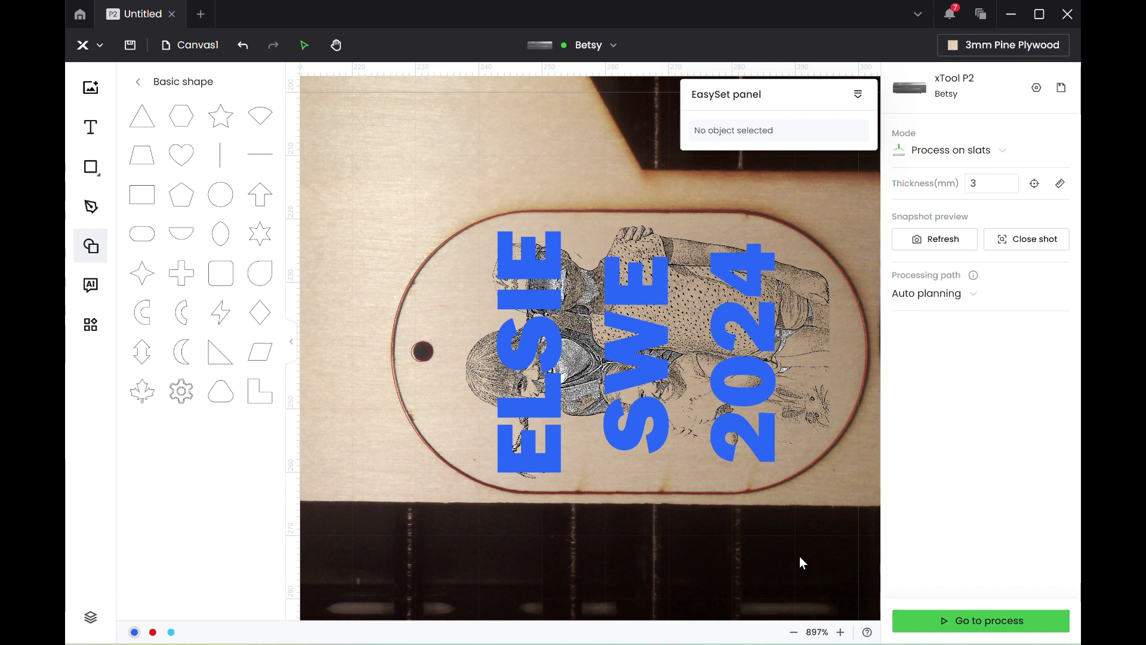
- Nudge the whole design horizontally to X 226.56 mm to match the tag's cut outline in the snapshot
drag(799, 556, 434, 185)
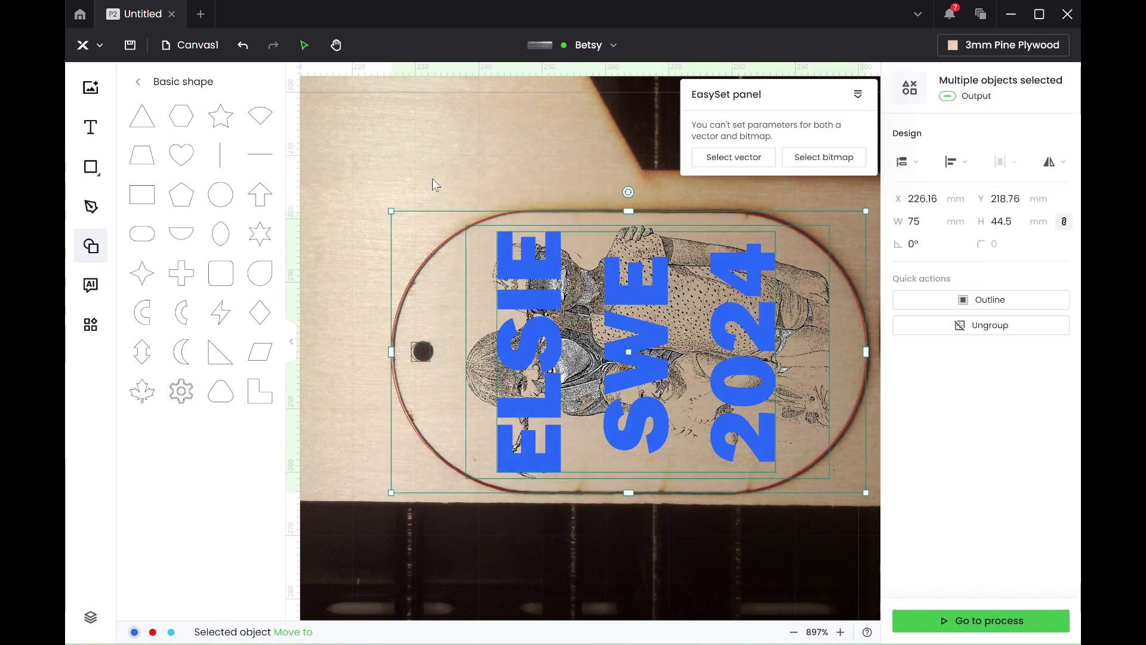
key(Right)
key(Right)
key(Right)
key(Right)
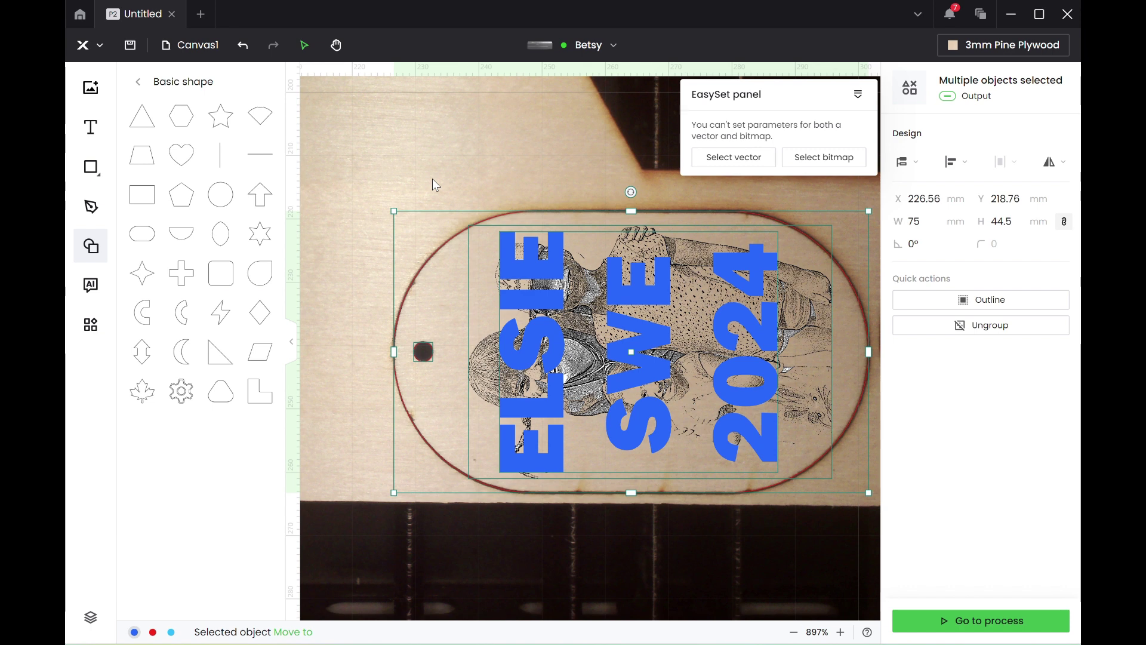
click(491, 140)
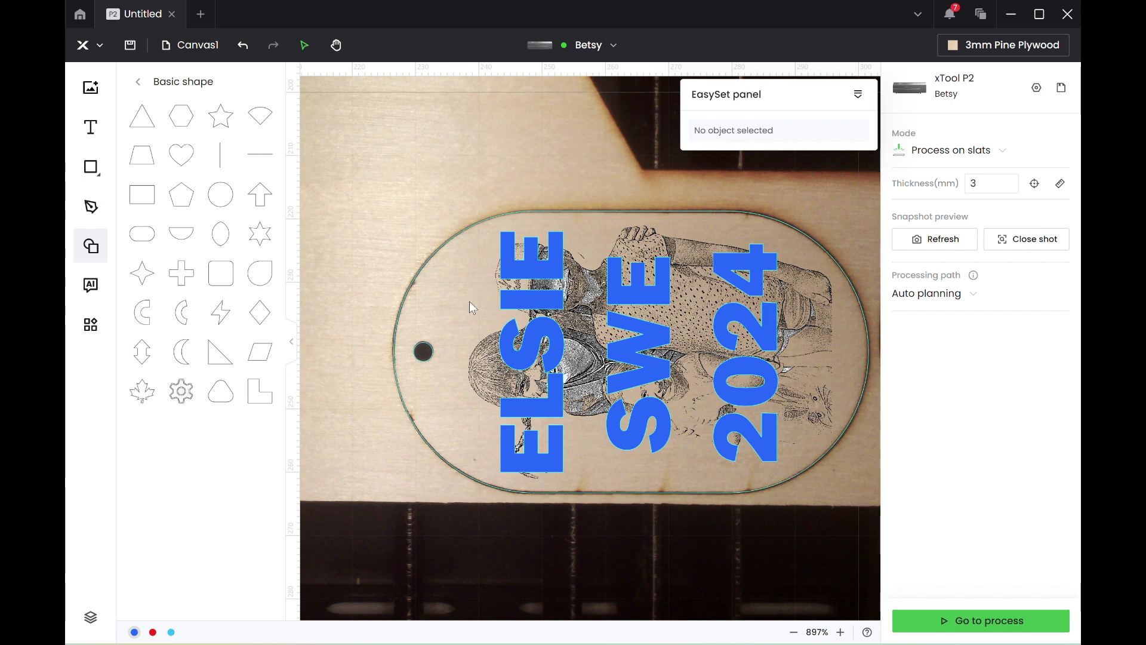
- Check the output setting of the red cut outlines and the cyan photo image
click(153, 632)
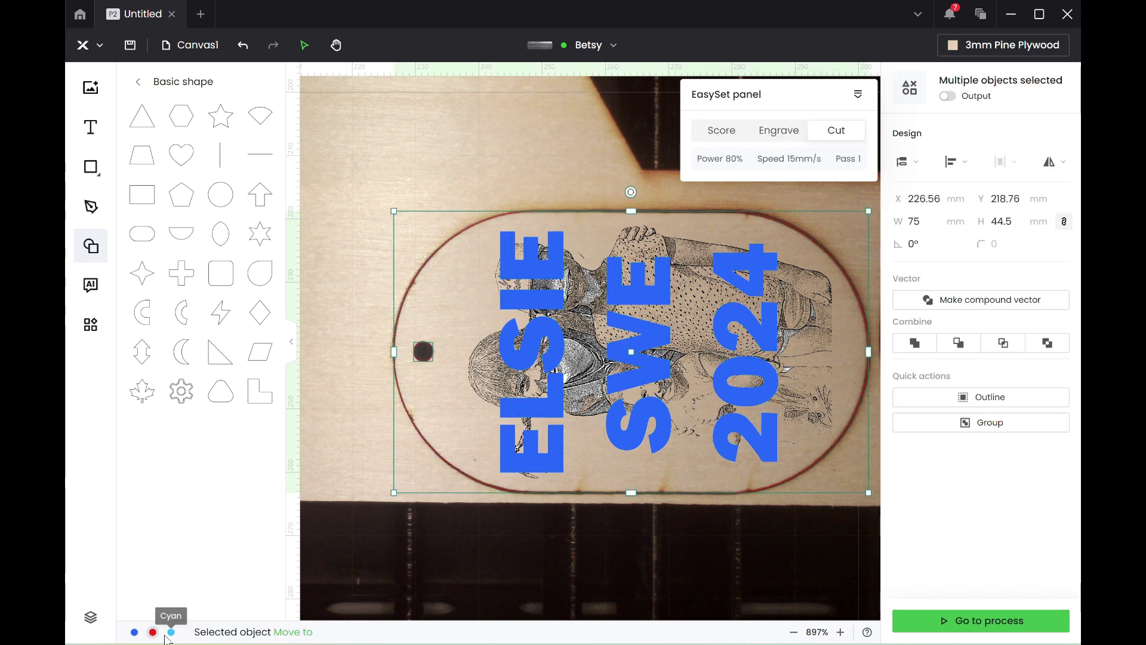
click(172, 632)
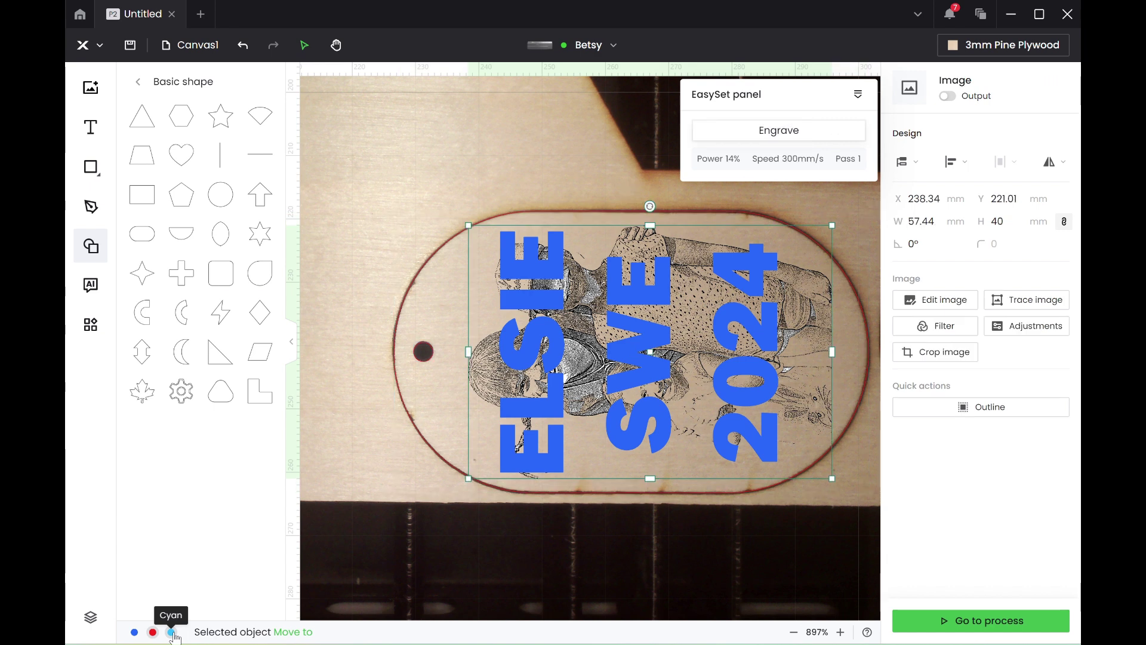
click(372, 557)
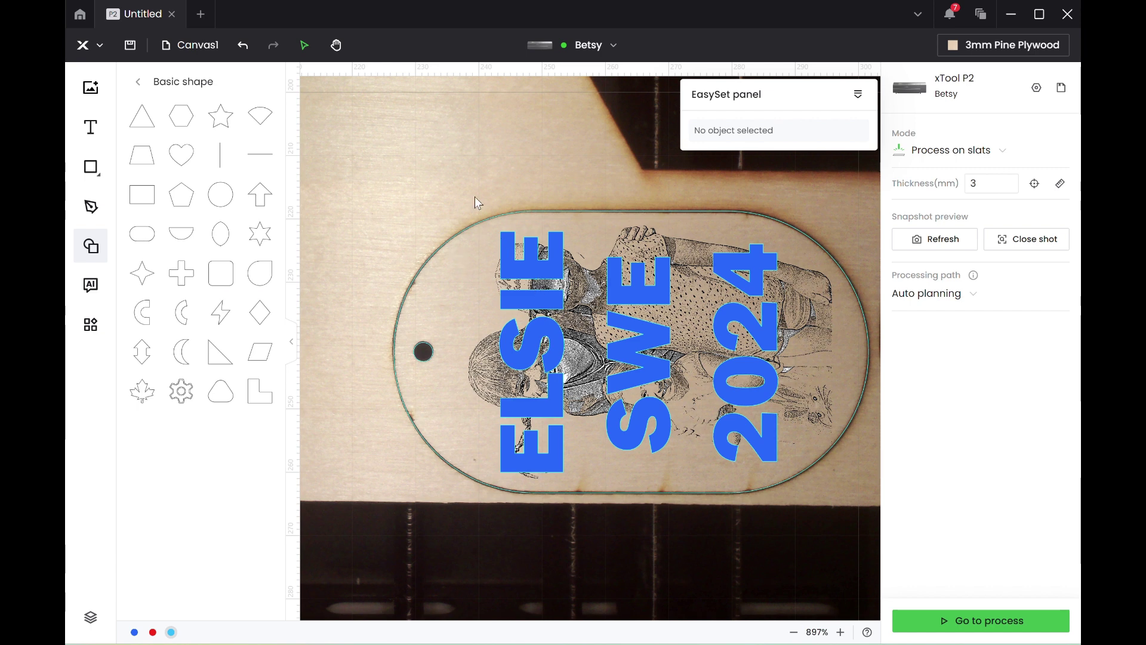
- Generate the processing preview for the name text engraving and start the job
click(940, 624)
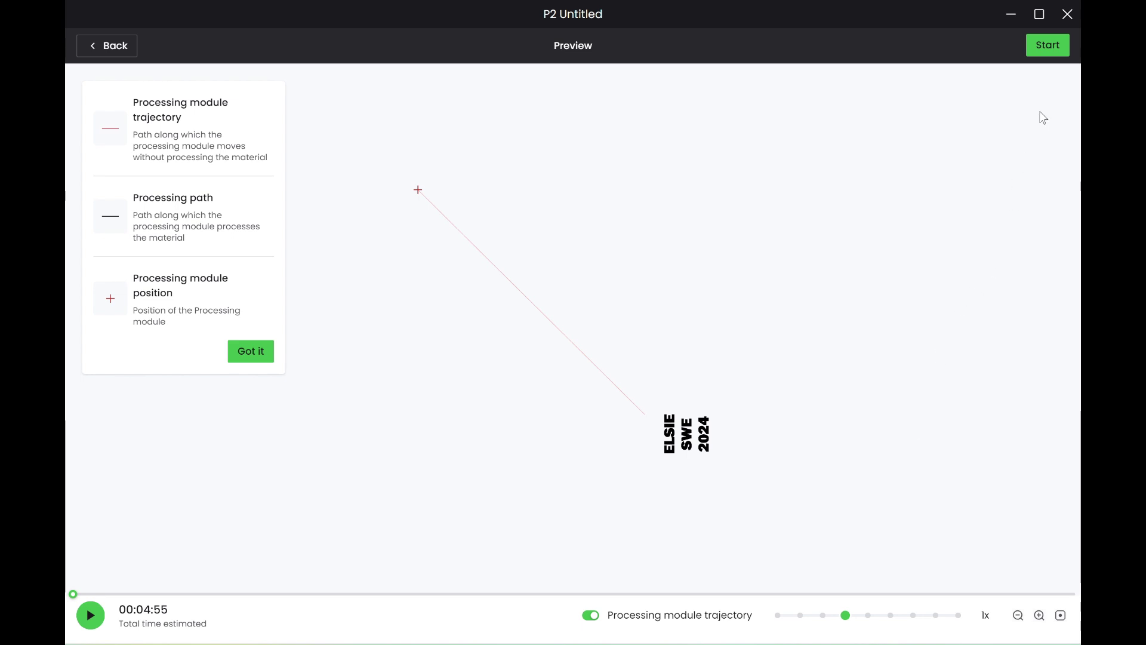
click(1060, 47)
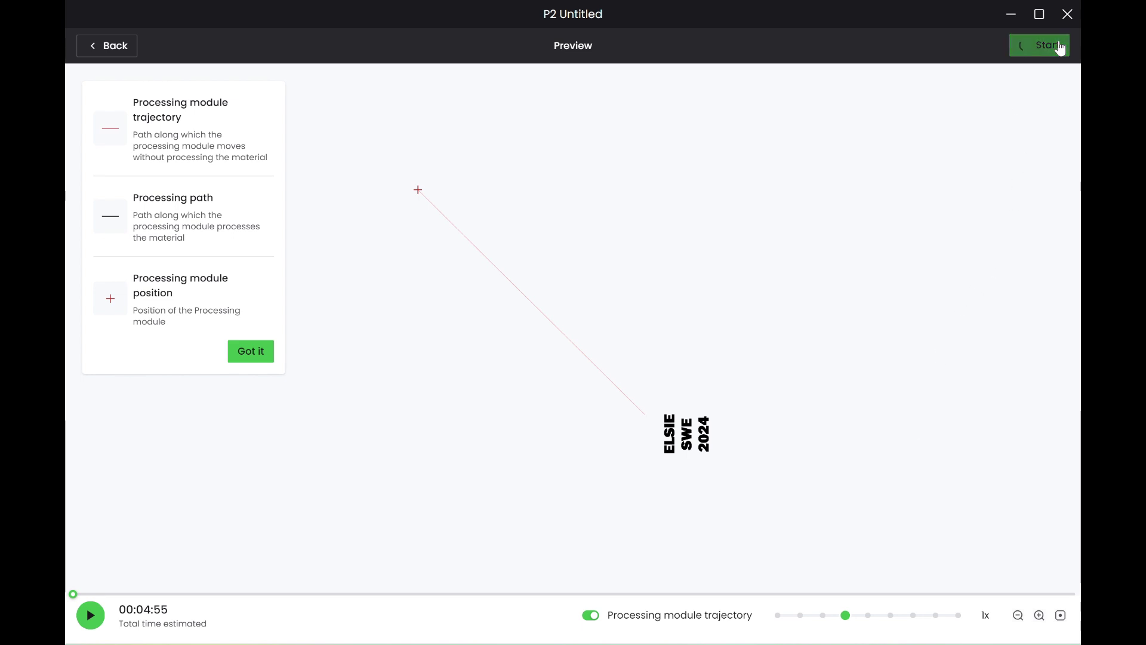